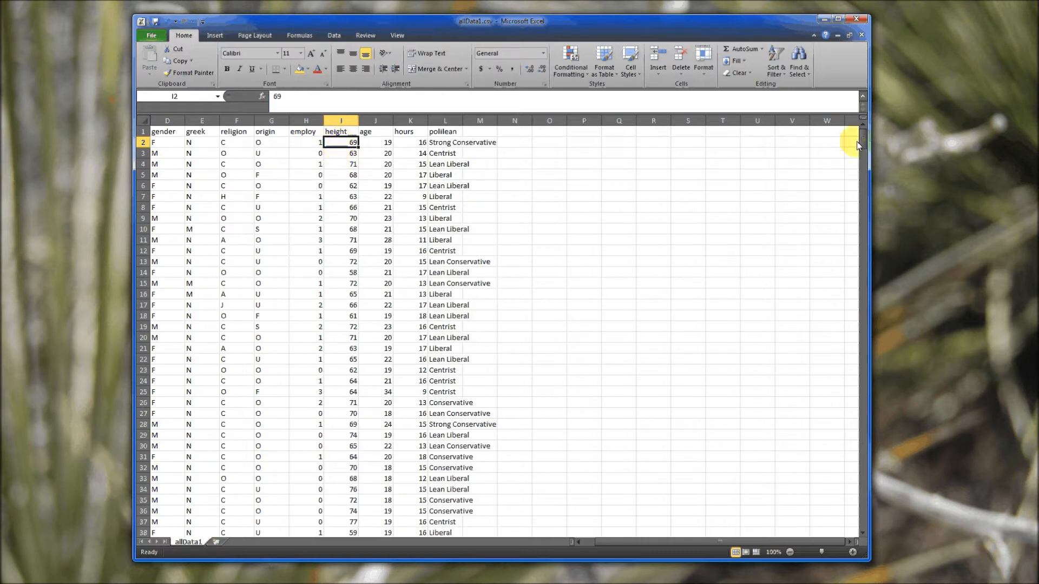
# - Label cells H734 to H738 below the data as Q0, Q1, Q2, Q3 and Q4
pyautogui.moveTo(857, 142); pyautogui.dragTo(867, 521)
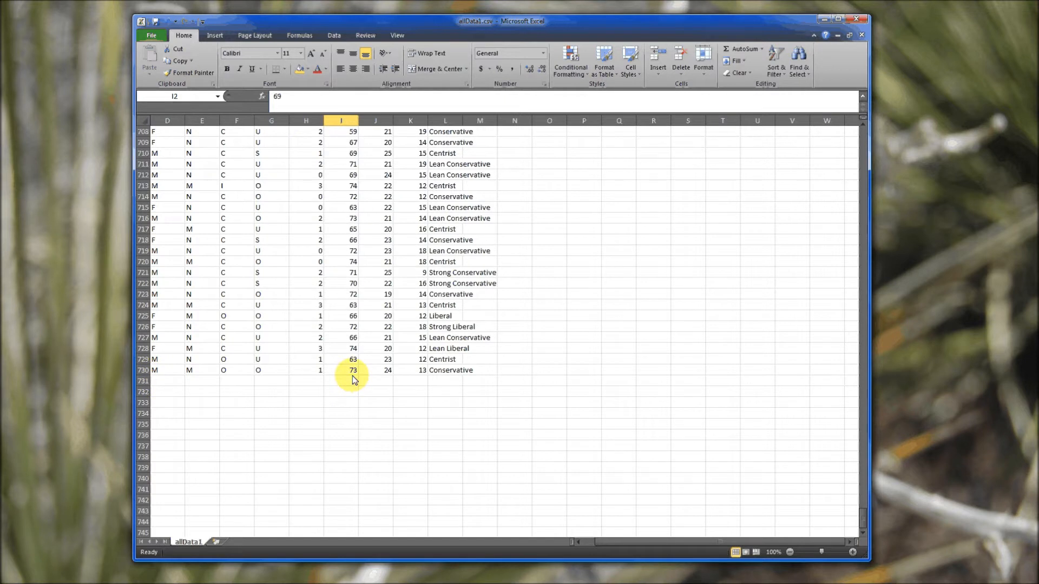
pyautogui.scroll(-5, 352, 375)
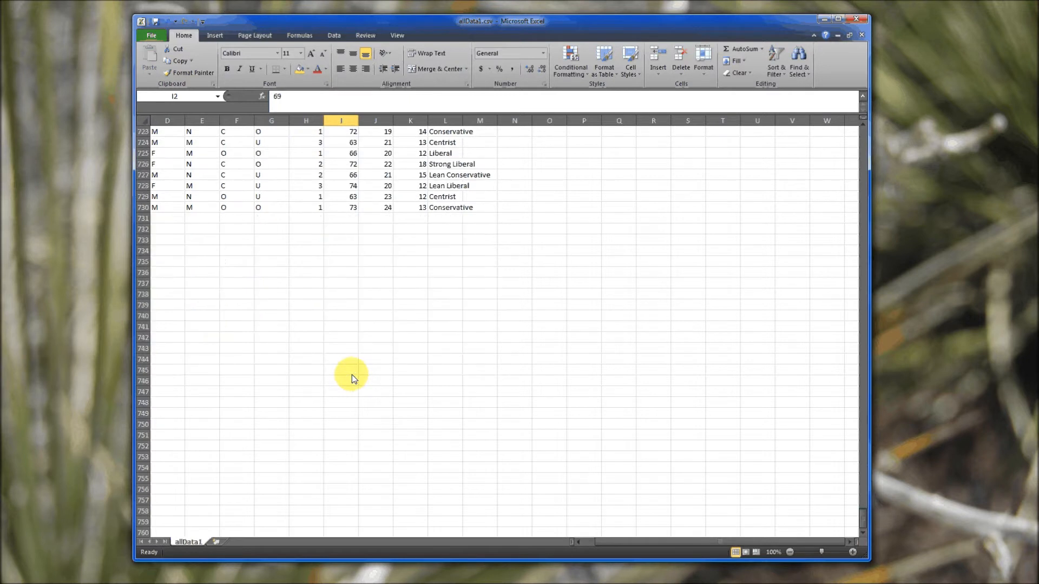
pyautogui.click(304, 256)
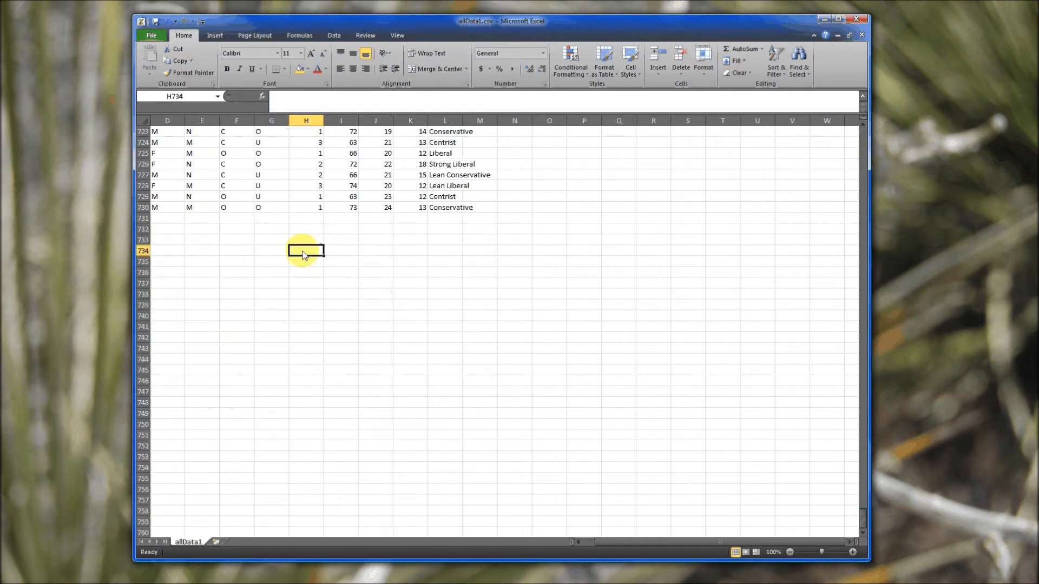
pyautogui.write('Q0')
pyautogui.press('Return')
pyautogui.write('Q0')
pyautogui.press('Return')
pyautogui.write('1')
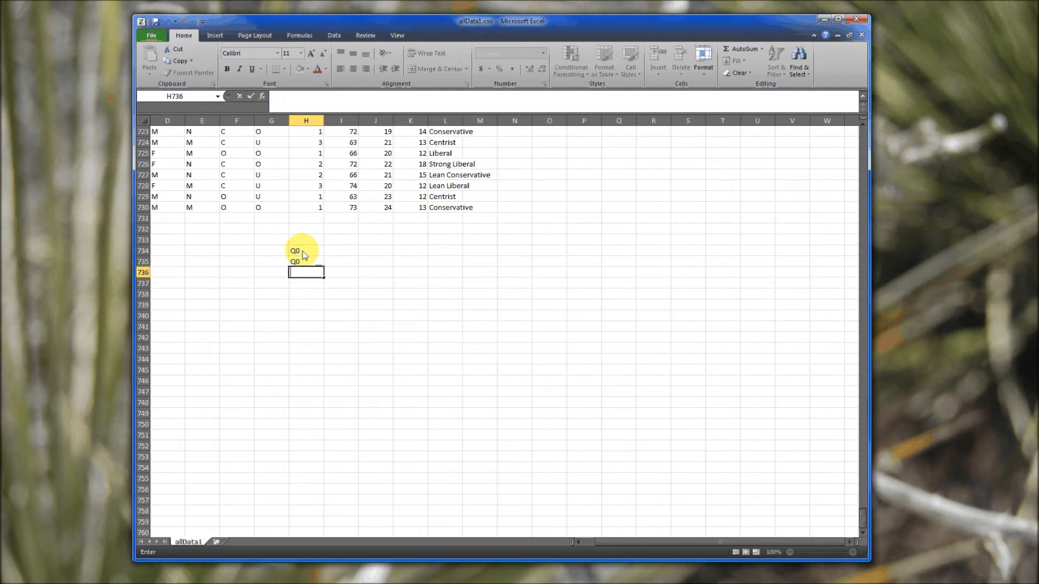
pyautogui.press('Up')
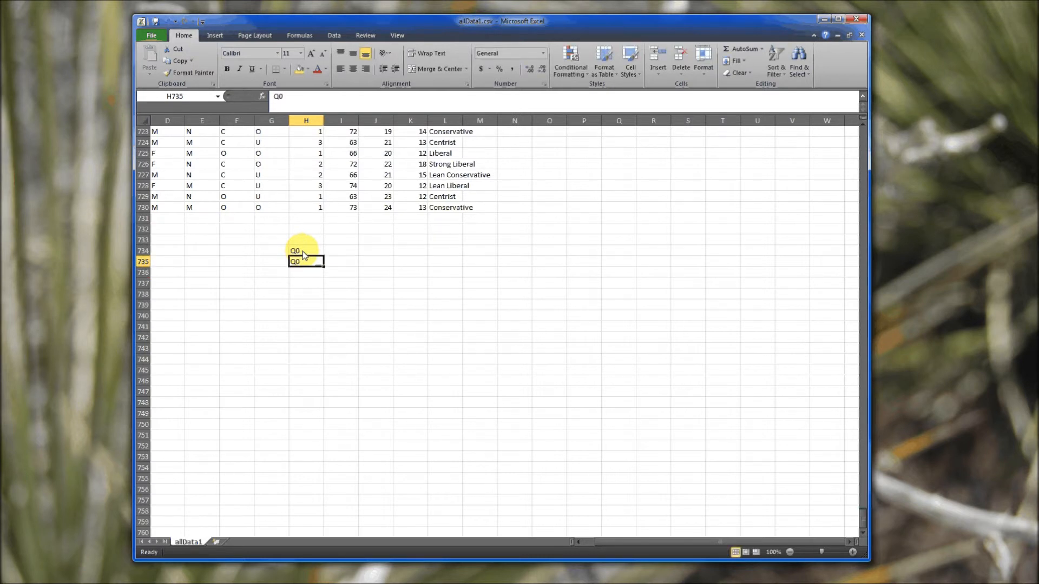
pyautogui.write('Q1')
pyautogui.press('Return')
pyautogui.write('Q2')
pyautogui.press('Return')
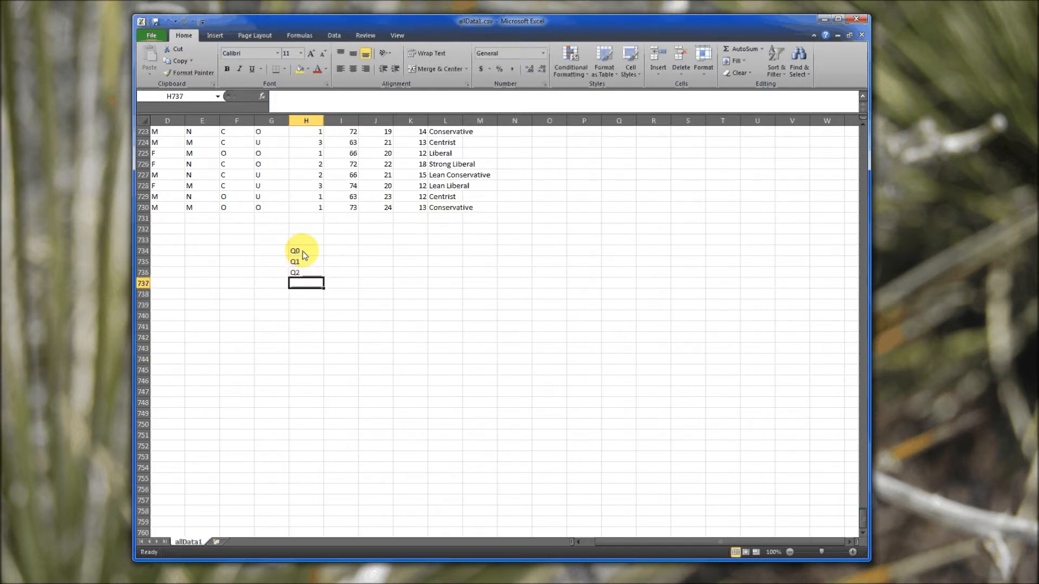
pyautogui.write('Q3')
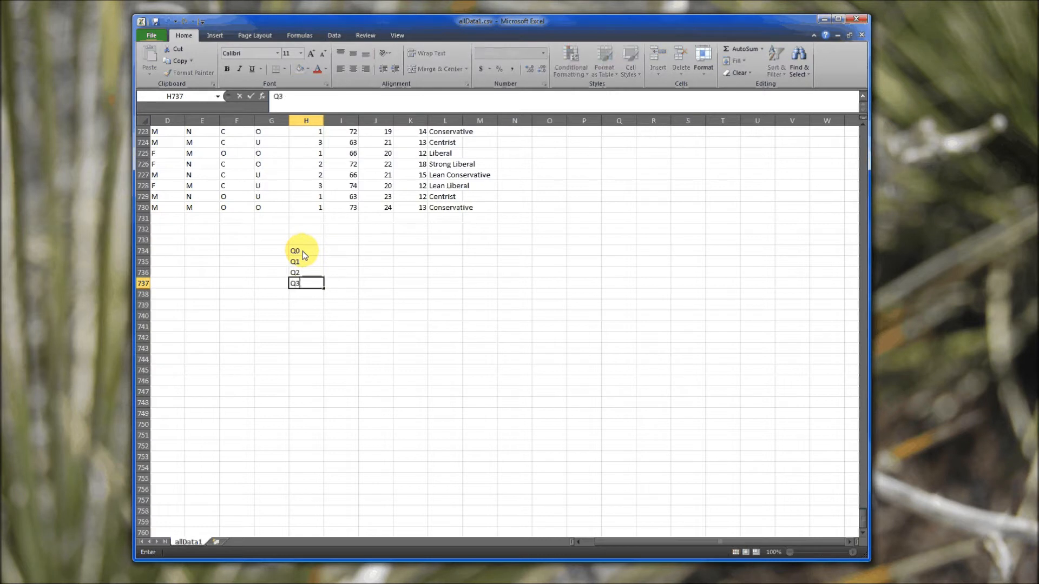
pyautogui.press('Return')
pyautogui.write('Q')
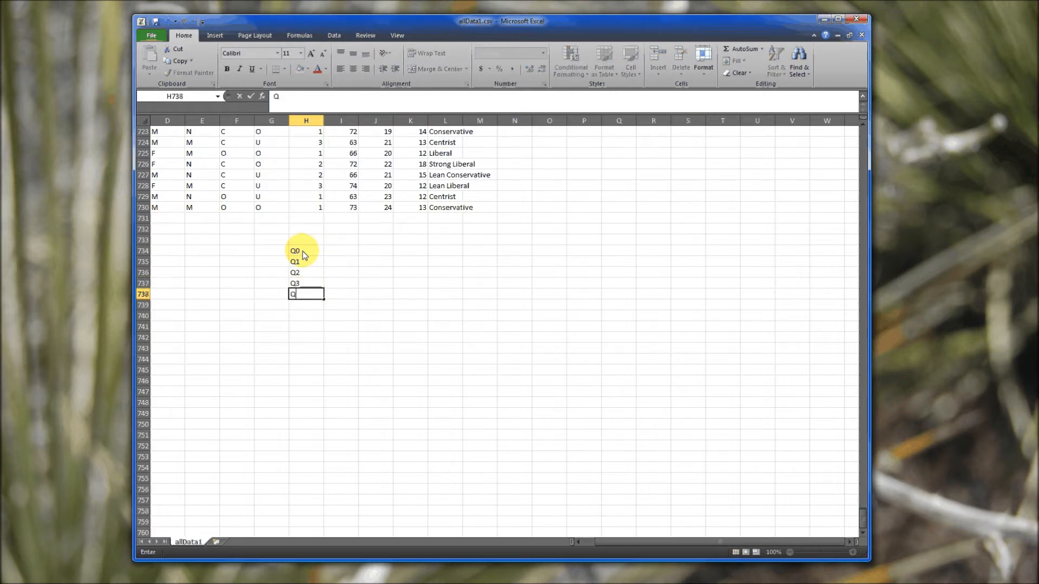
pyautogui.write('4')
pyautogui.press('Return')
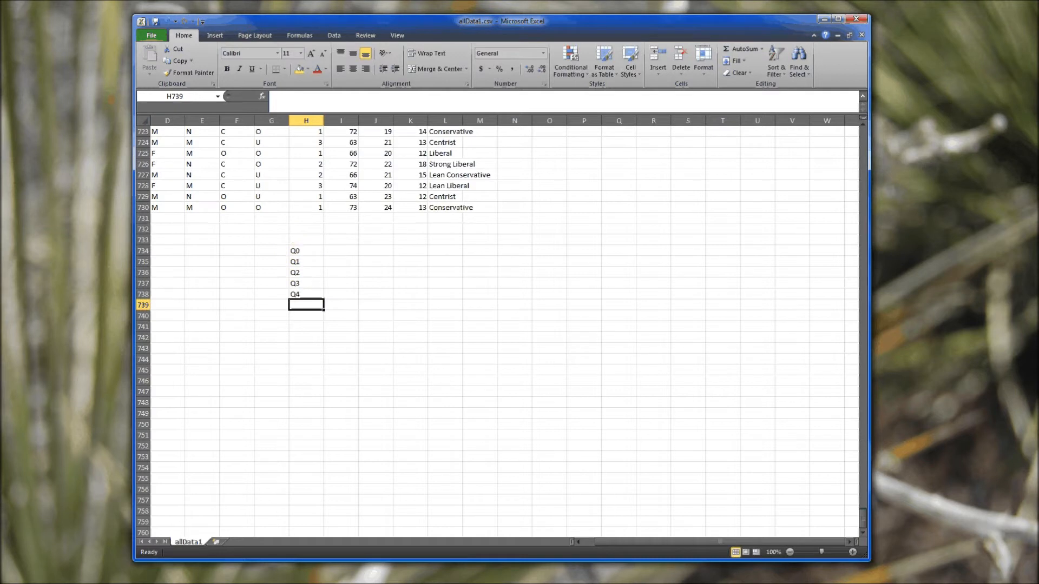
# - Calculate the minimum height beside the Q0 label in cell I734 with =min(I2:I730)
pyautogui.click(341, 283)
pyautogui.click(341, 251)
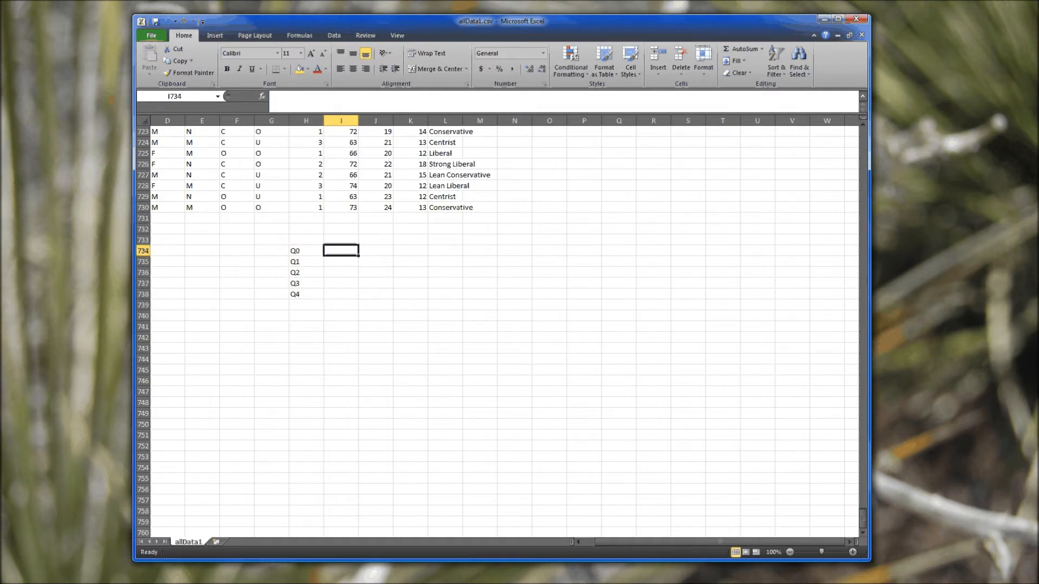
pyautogui.write('=')
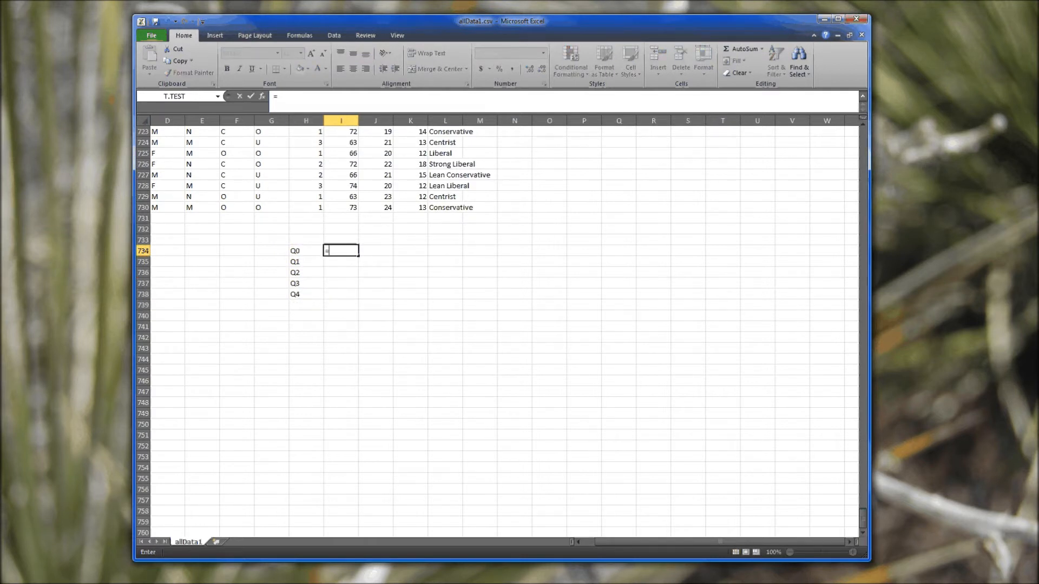
pyautogui.write('min')
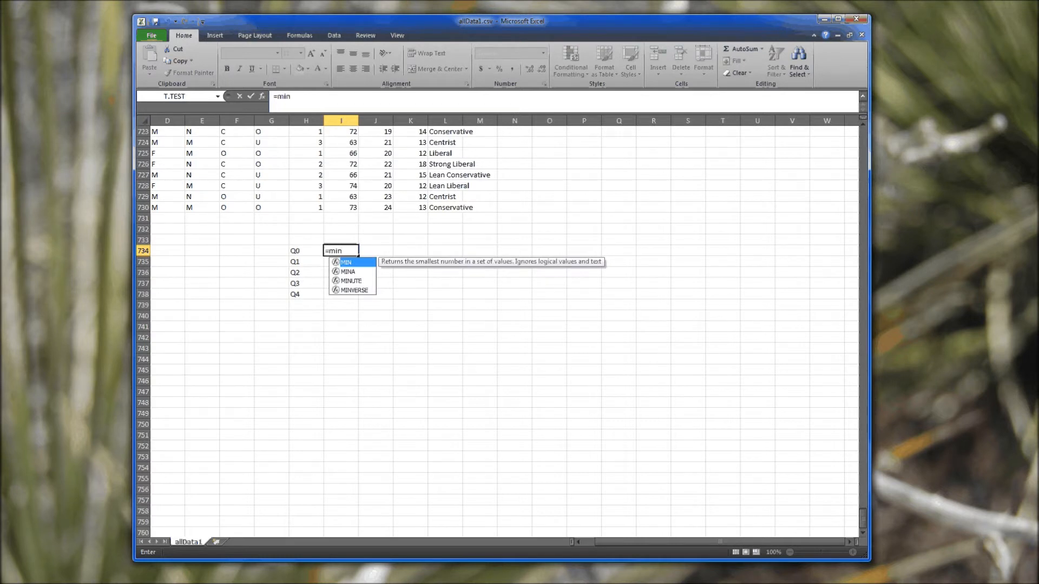
pyautogui.write('(')
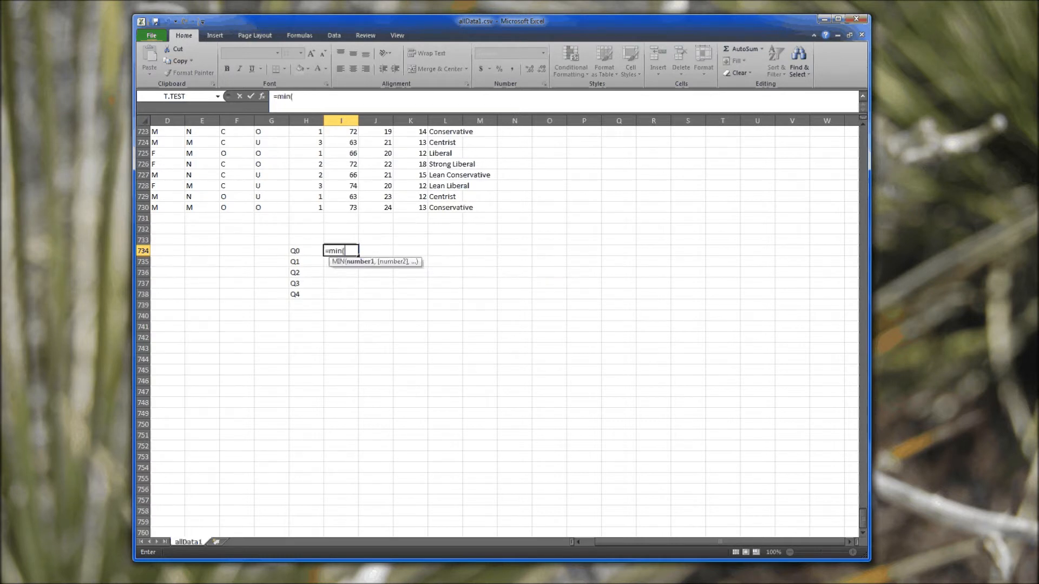
pyautogui.write('I')
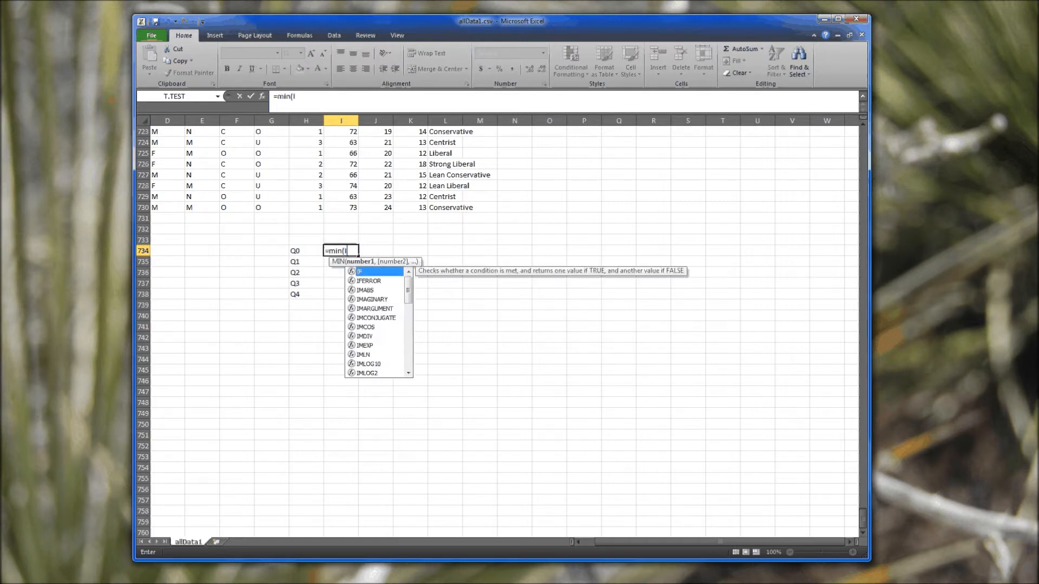
pyautogui.write('2:')
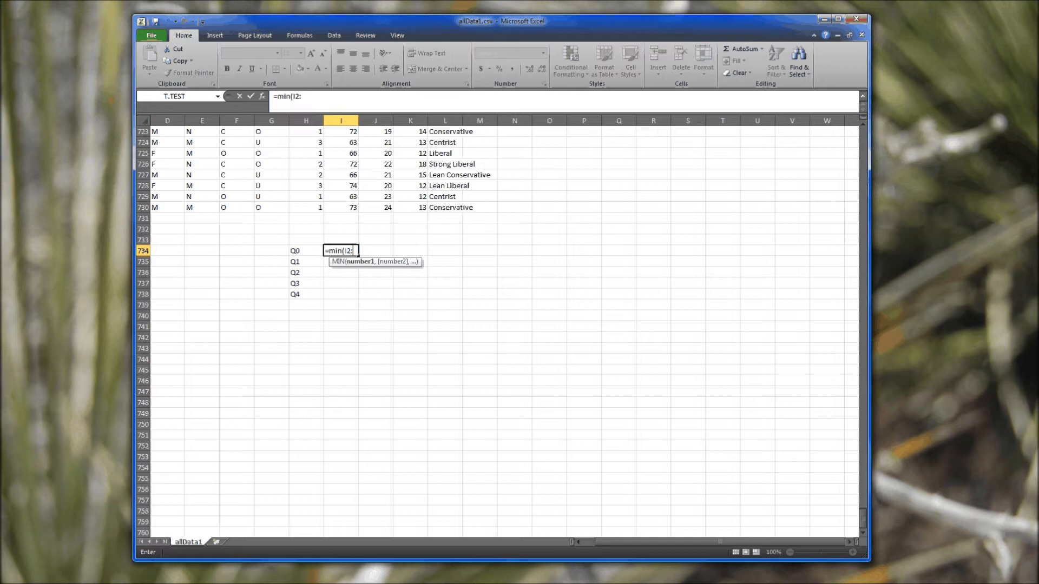
pyautogui.write('I730)')
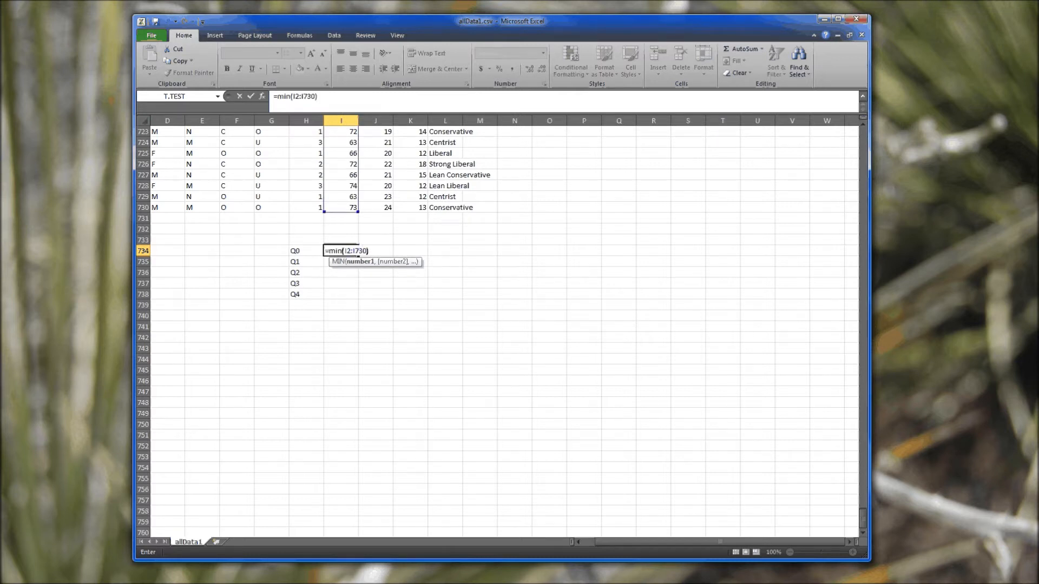
pyautogui.press('Return')
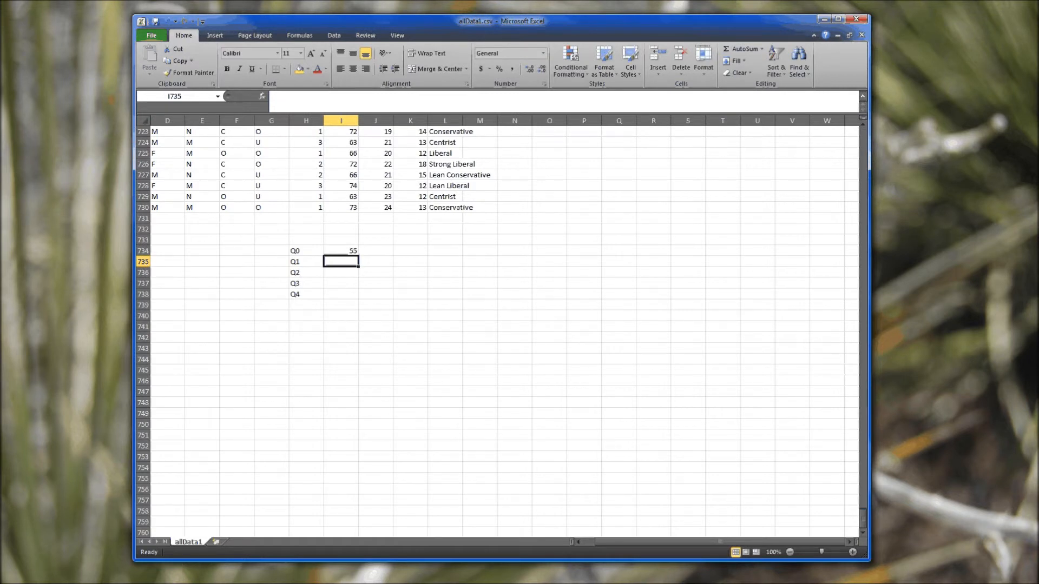
# - Calculate the maximum height beside the Q4 label in cell I738 with the MAX function over I2:I730
pyautogui.press('Down')
pyautogui.press('Down')
pyautogui.press('Down')
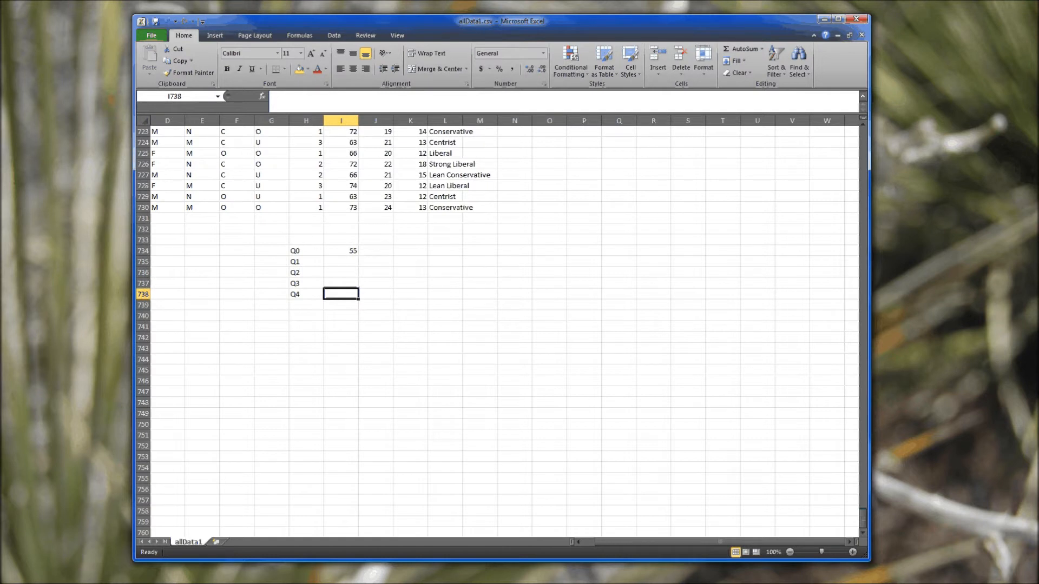
pyautogui.write('=')
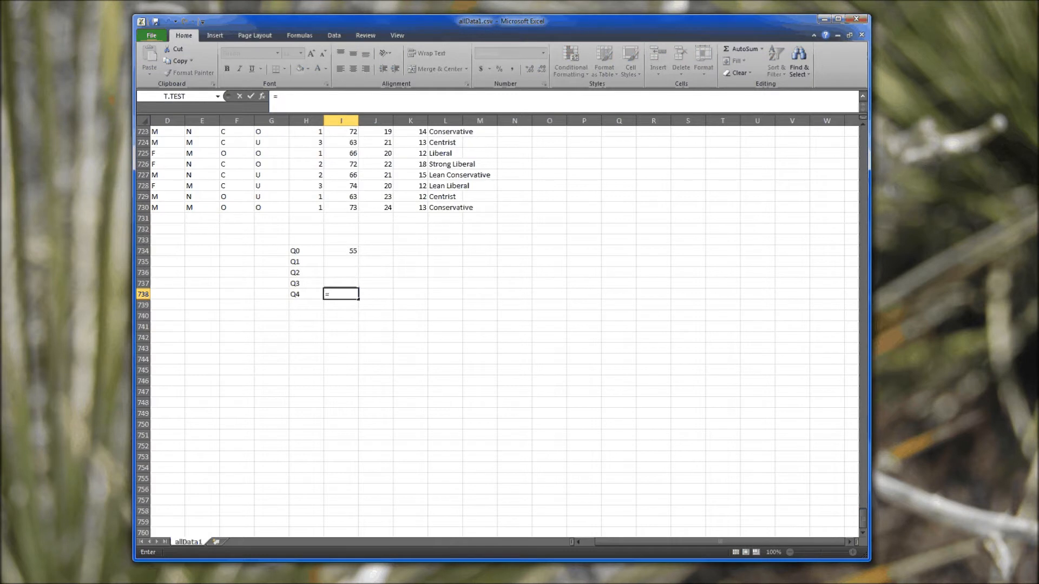
pyautogui.write('max(')
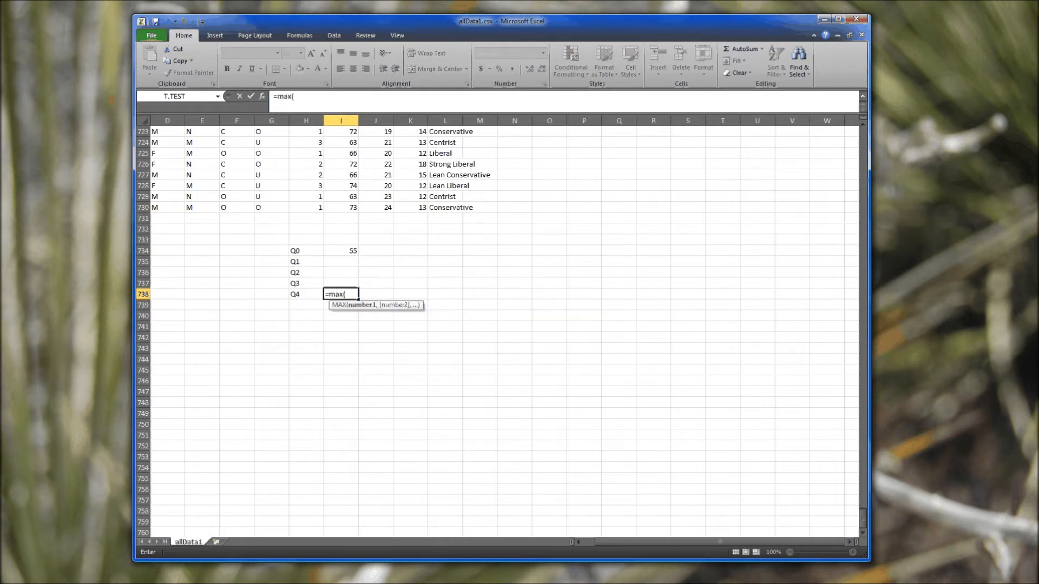
pyautogui.write('I')
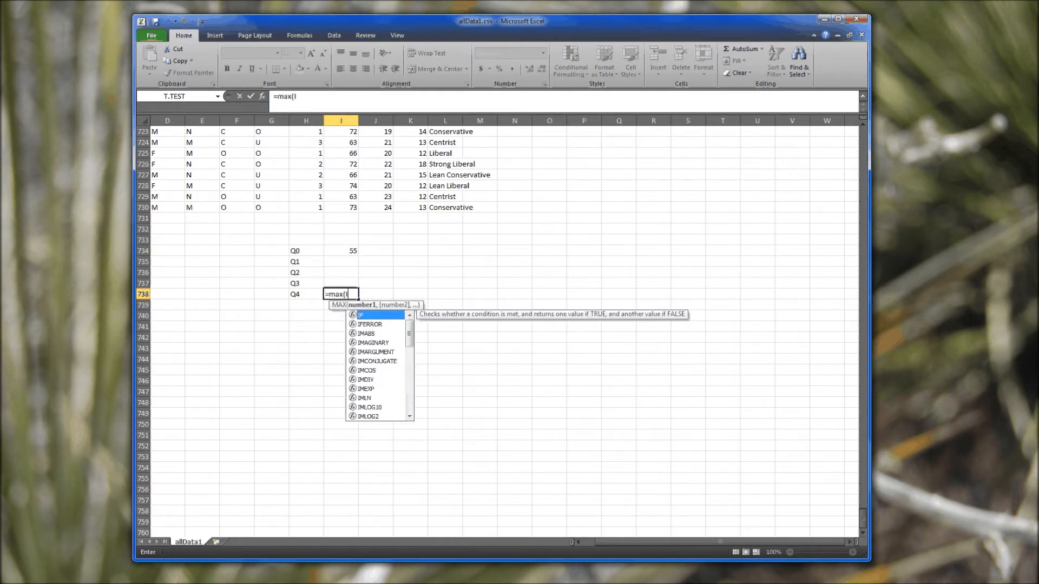
pyautogui.write('2:I730')
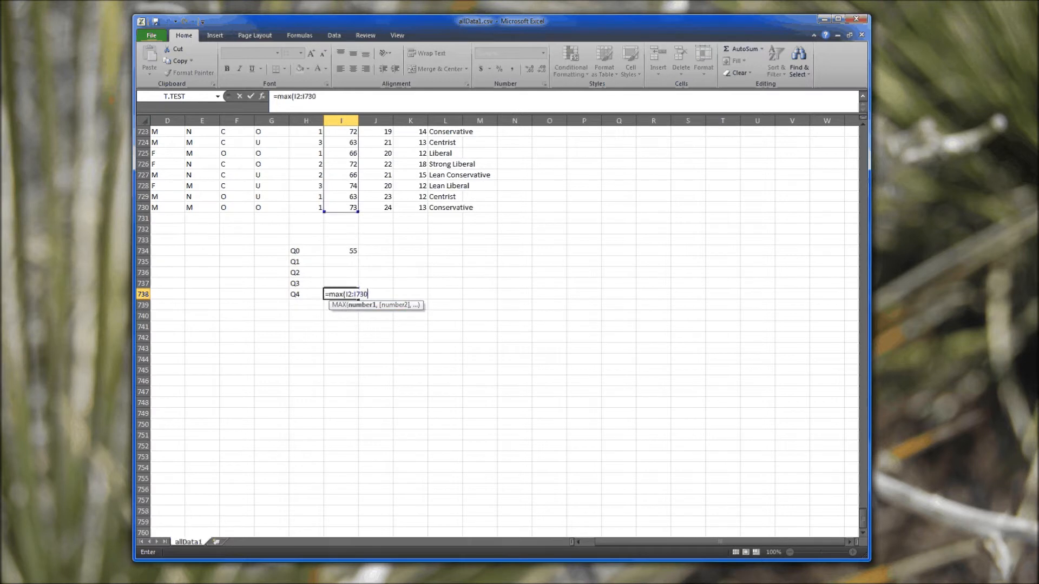
pyautogui.press('Return')
# - Calculate the median height beside the Q2 label in cell I736 with the MEDIAN function over I2:I730
pyautogui.click(340, 272)
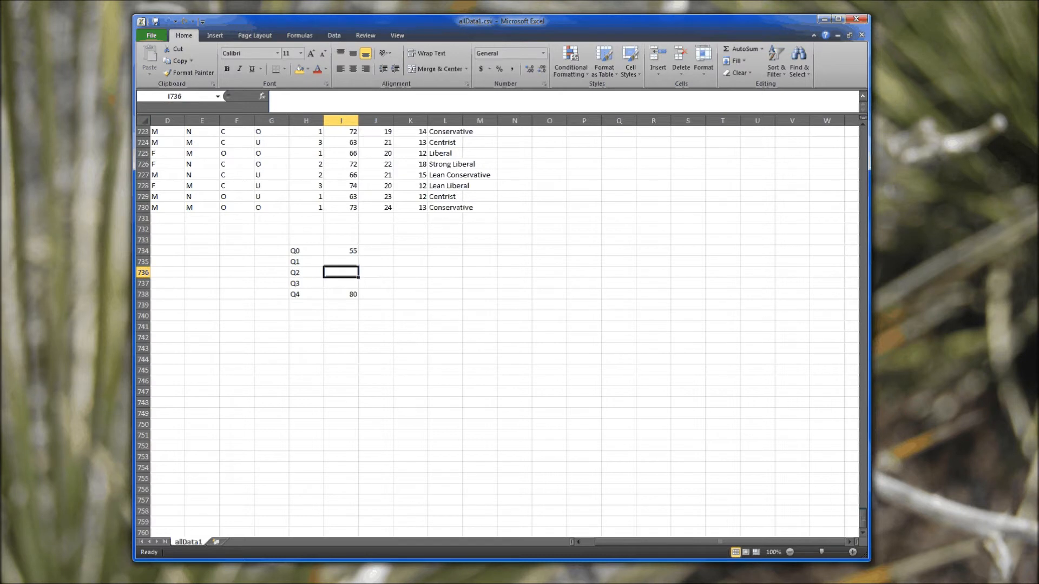
pyautogui.write('=me')
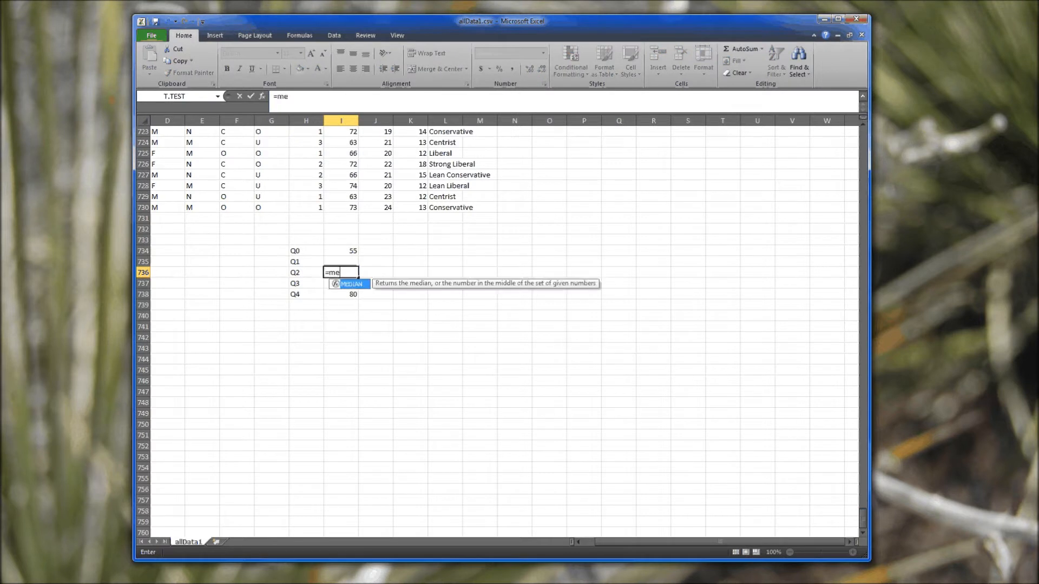
pyautogui.write('diand')
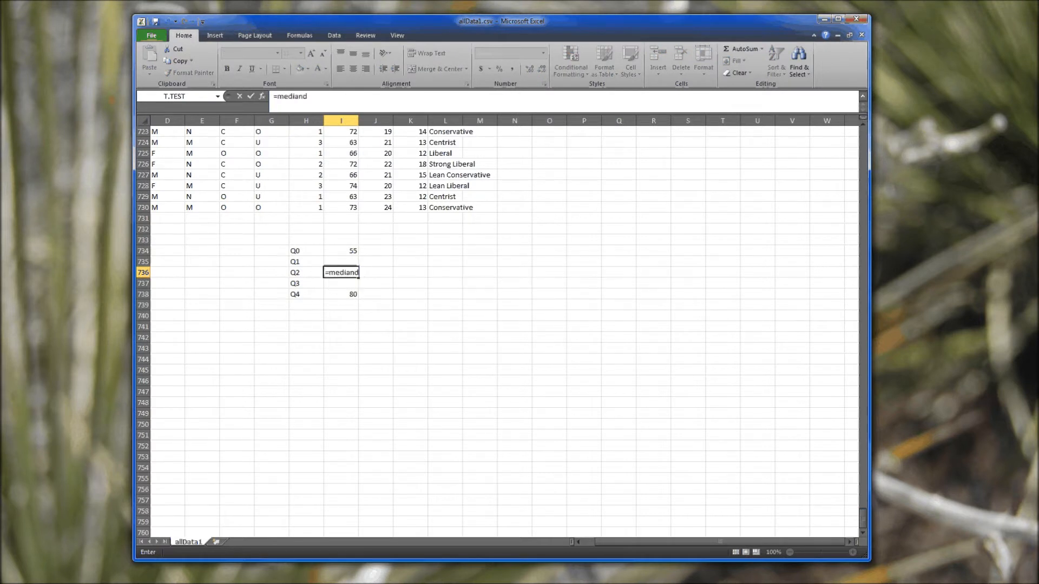
pyautogui.press('BackSpace')
pyautogui.write('(I')
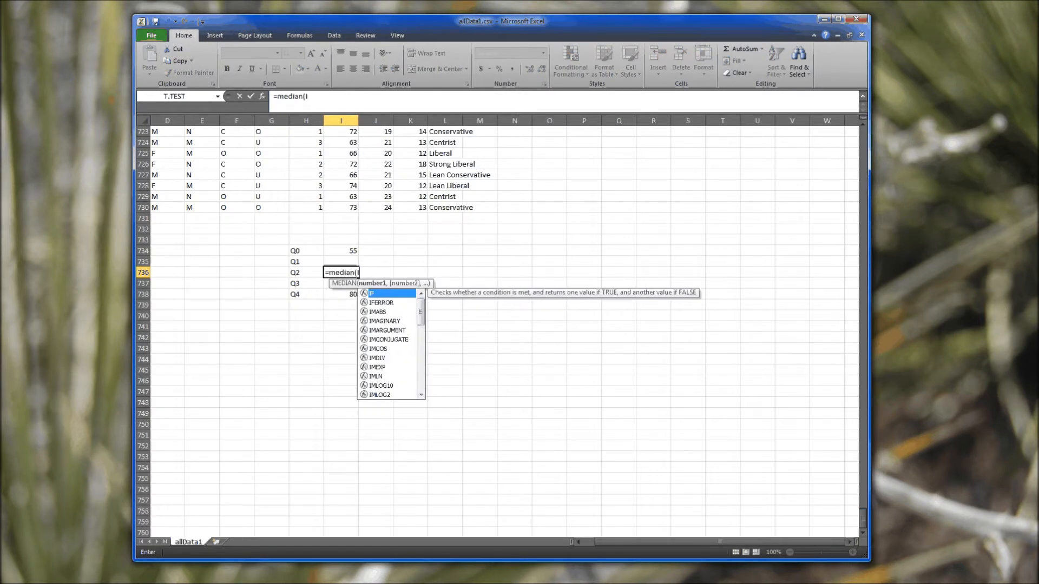
pyautogui.write('2:I730))')
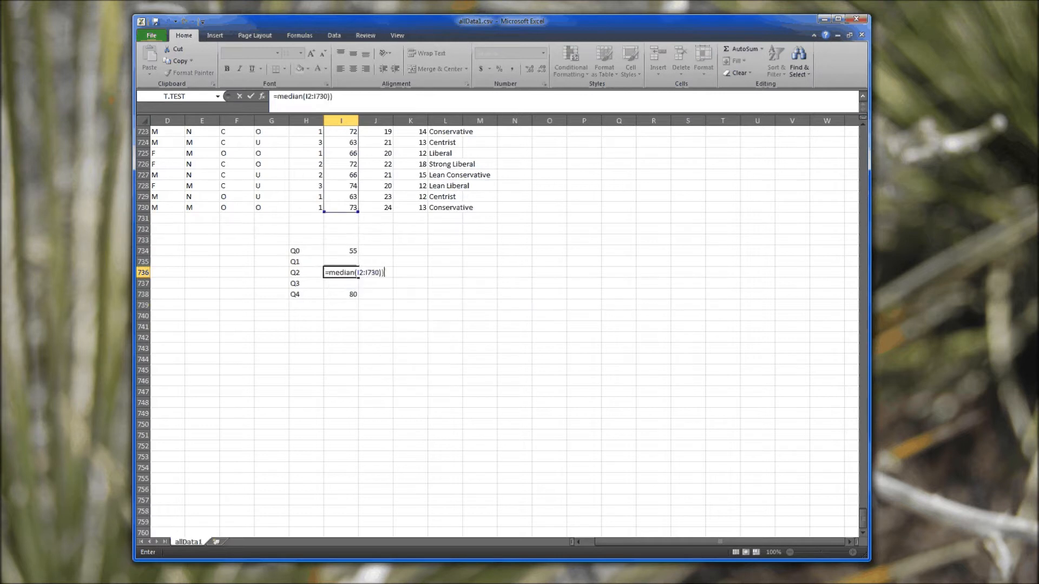
pyautogui.press('Return')
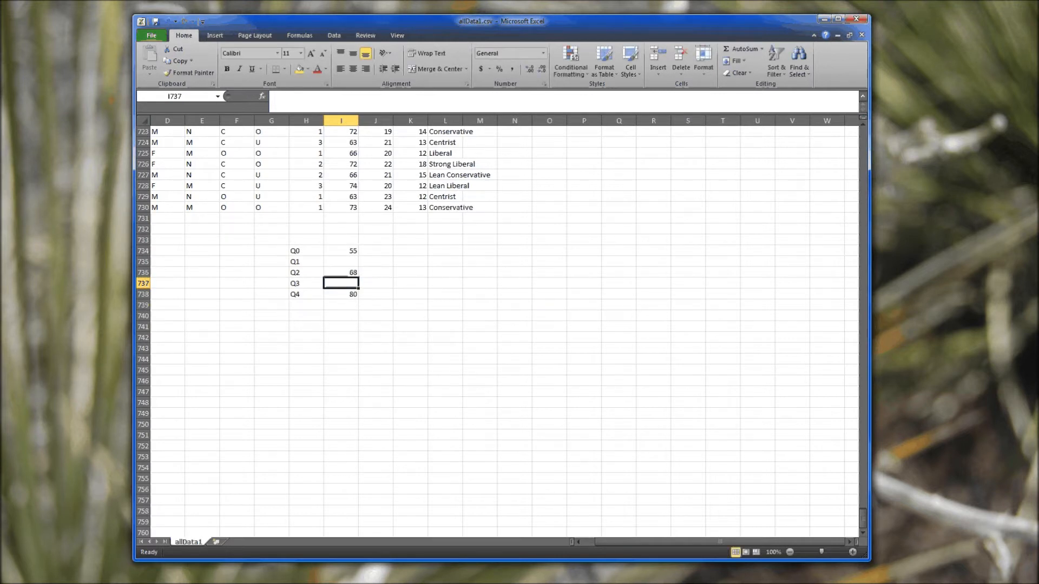
# - Calculate the first quartile of the heights beside the Q1 label in cell I735 with QUARTILE over I2:I730 and quart 1
pyautogui.click(341, 262)
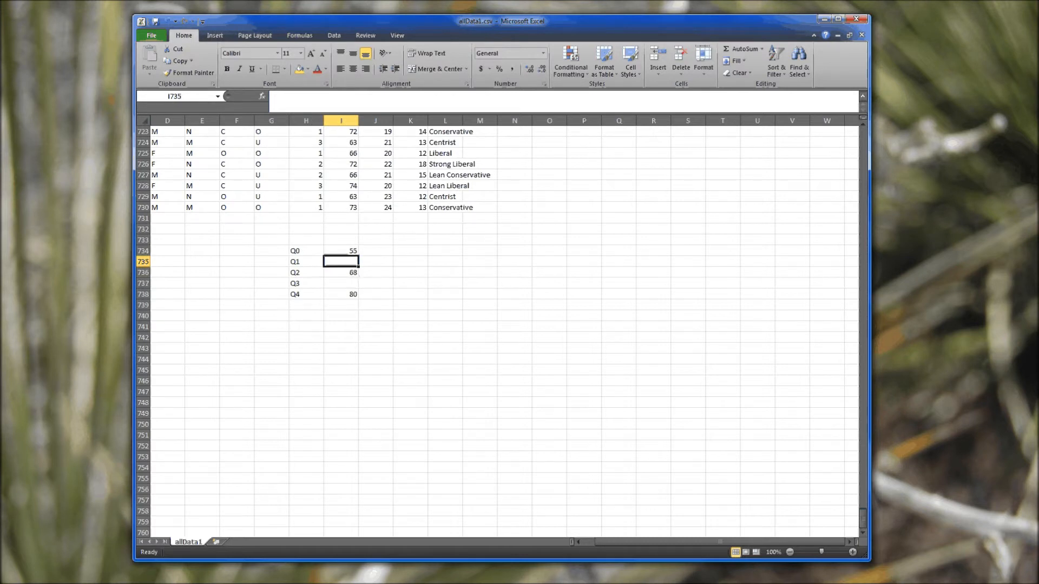
pyautogui.write('=')
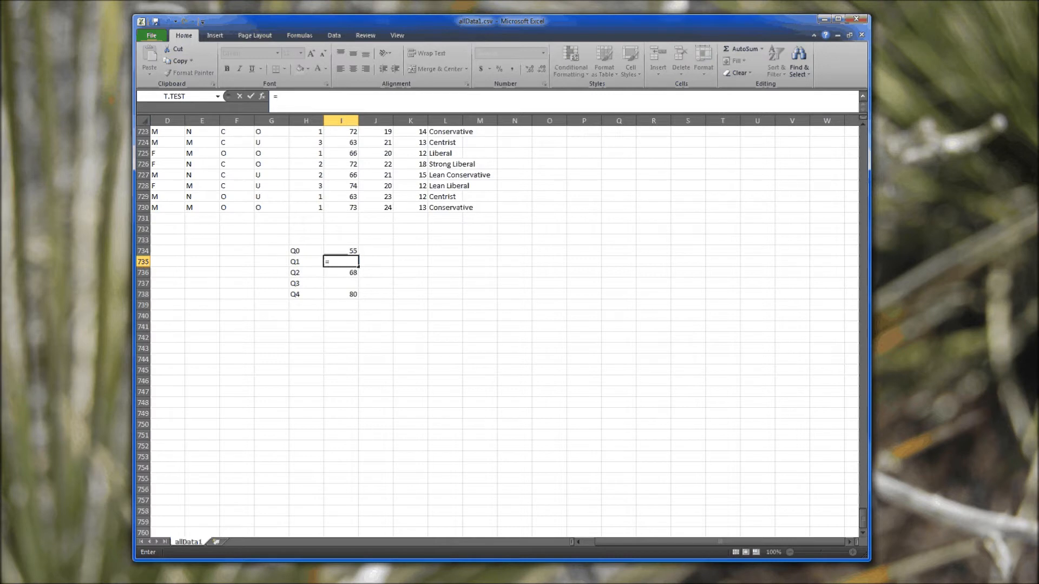
pyautogui.write('quarti')
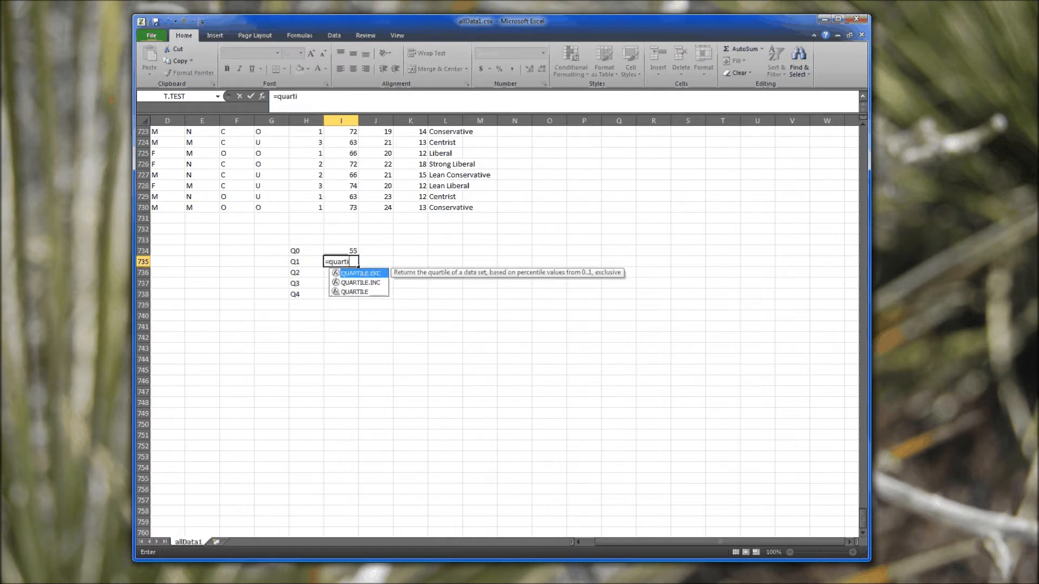
pyautogui.write('le(')
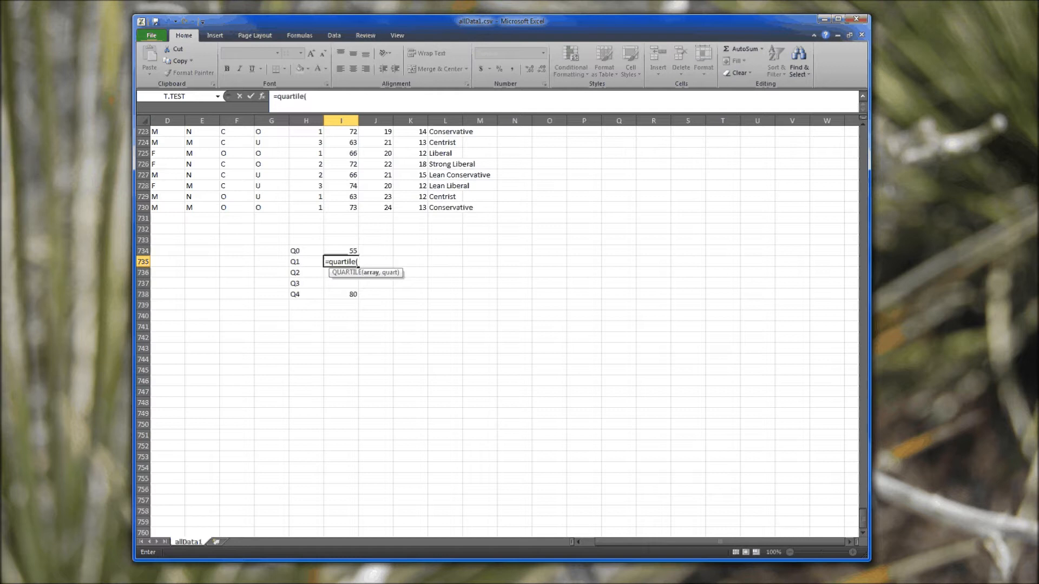
pyautogui.write('I')
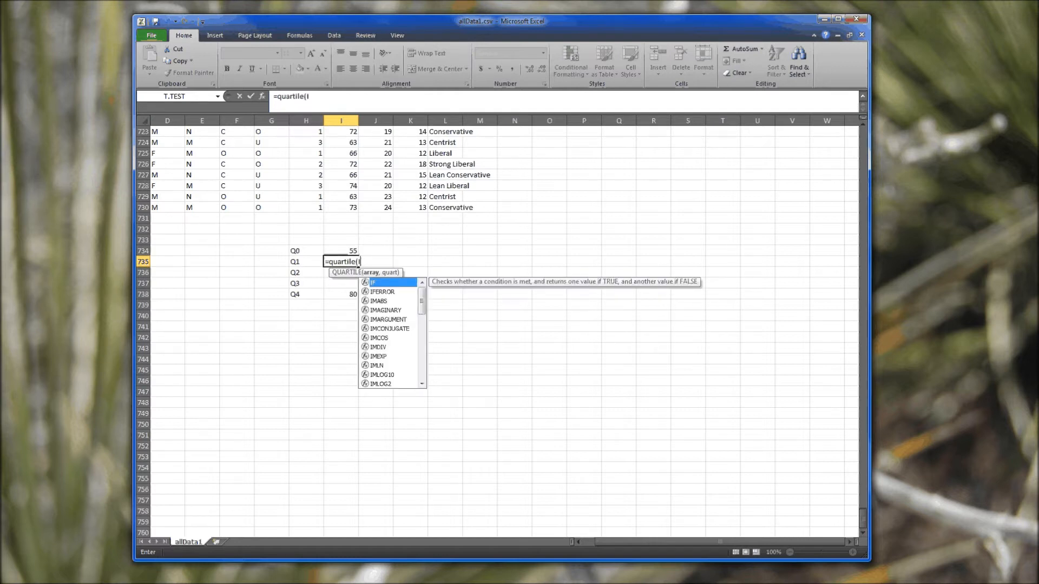
pyautogui.write('2"')
pyautogui.press('BackSpace')
pyautogui.press('BackSpace')
pyautogui.write(':')
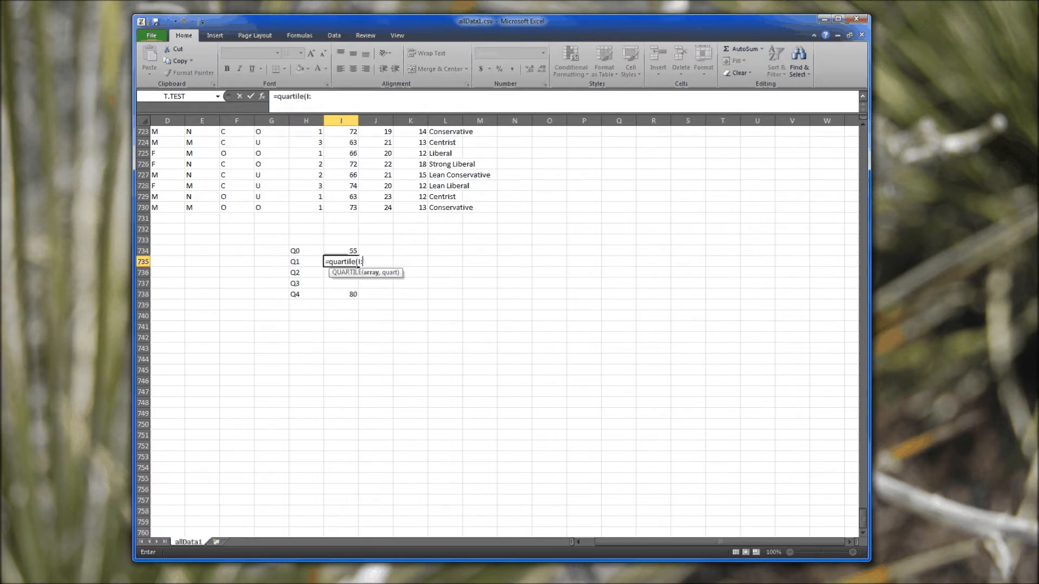
pyautogui.press('BackSpace')
pyautogui.write('2:I')
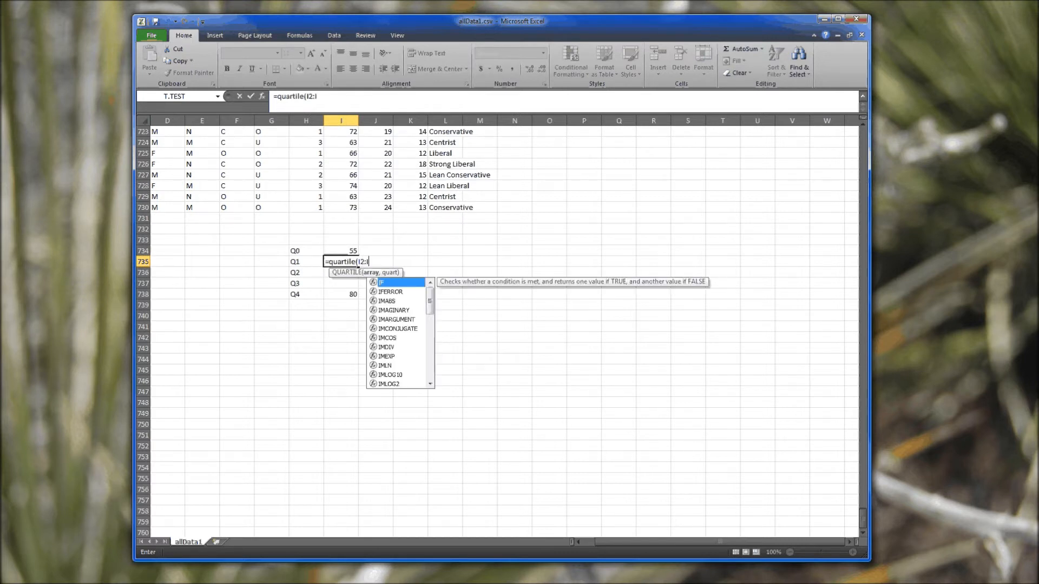
pyautogui.write('730')
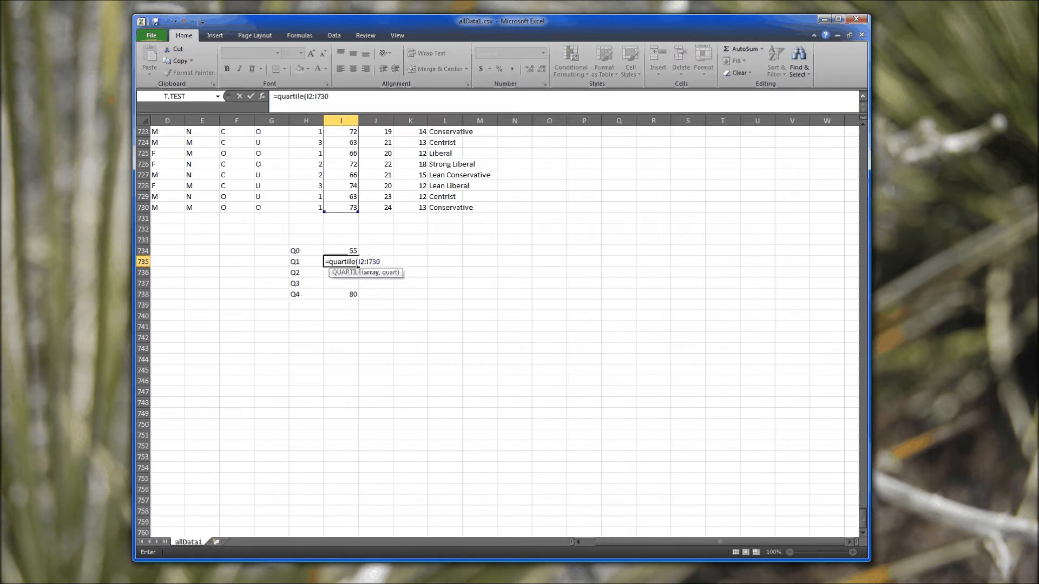
pyautogui.write(', 1')
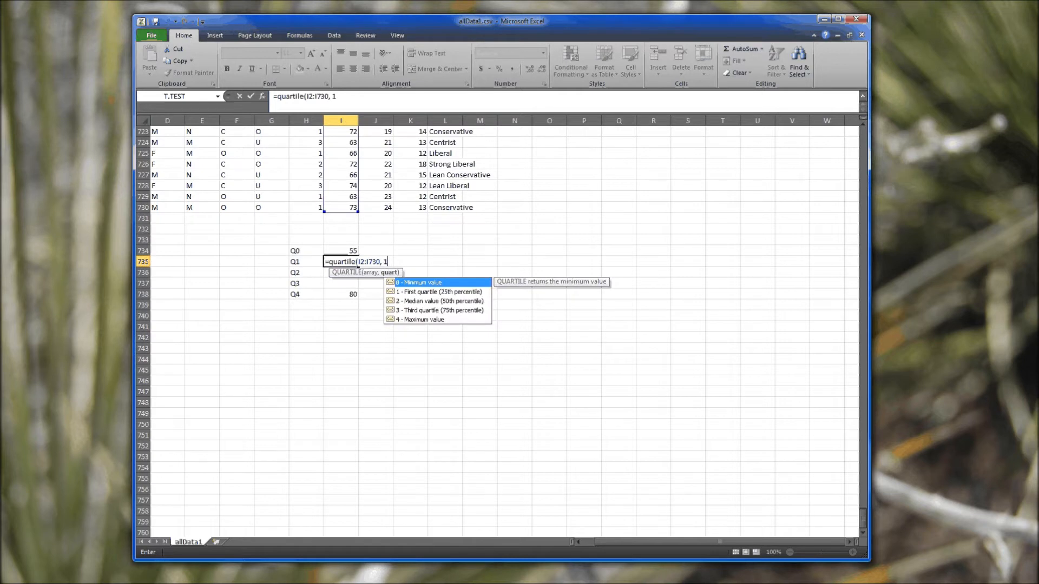
pyautogui.press('Return')
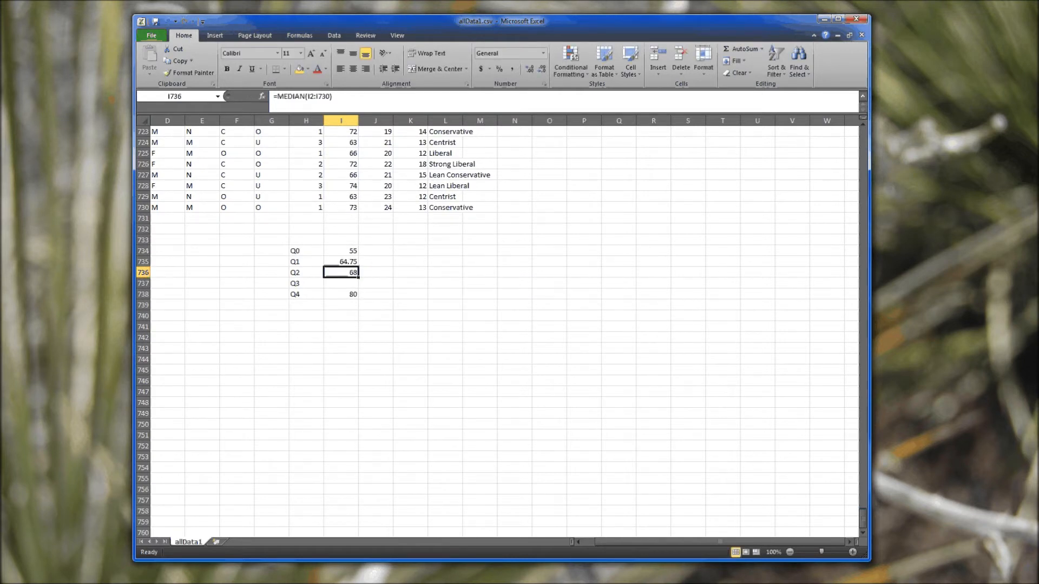
# - Calculate the third quartile of the heights beside the Q3 label in cell I737 with QUARTILE over I2:I730 and quart 3
pyautogui.press('Down')
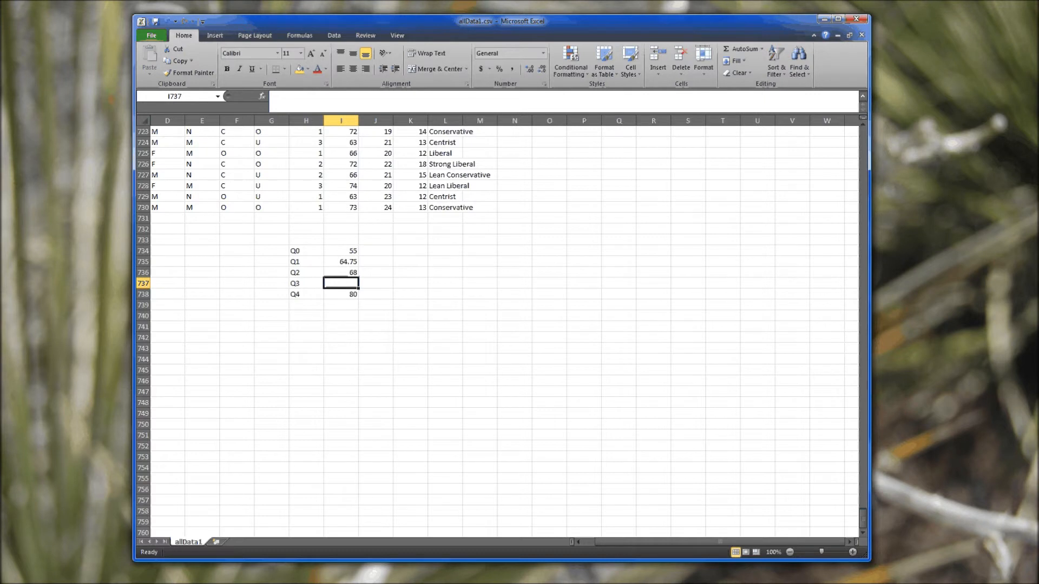
pyautogui.write('=qu')
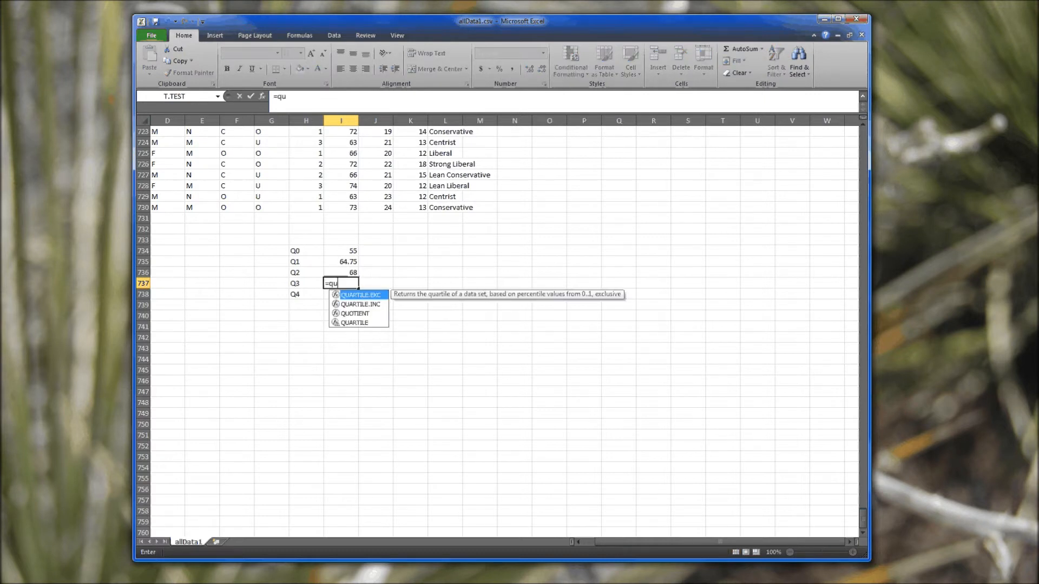
pyautogui.write('are')
pyautogui.press('BackSpace')
pyautogui.write('ri')
pyautogui.press('BackSpace')
pyautogui.press('BackSpace')
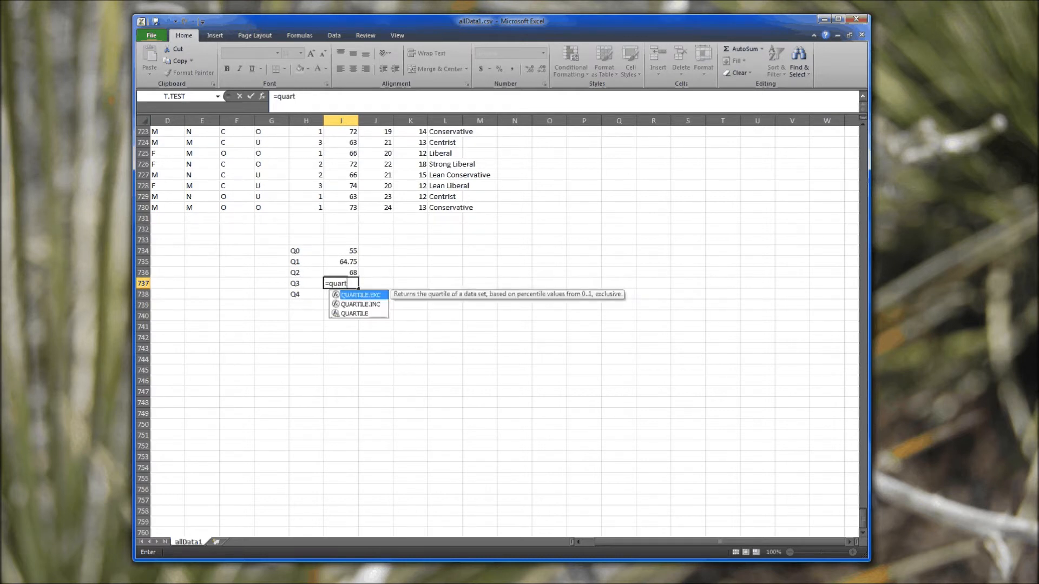
pyautogui.write('tile(I2:I')
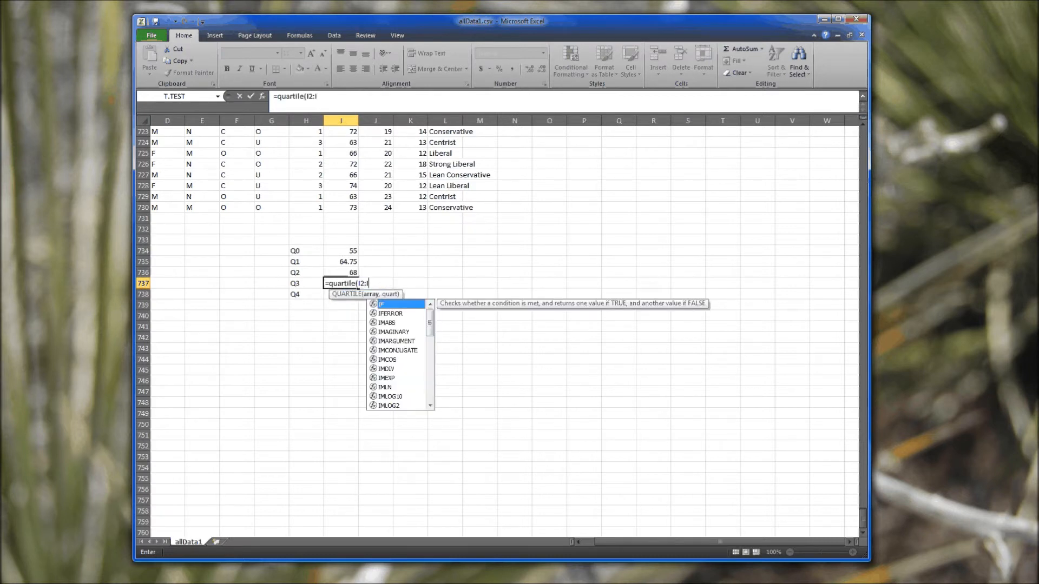
pyautogui.write('730,3')
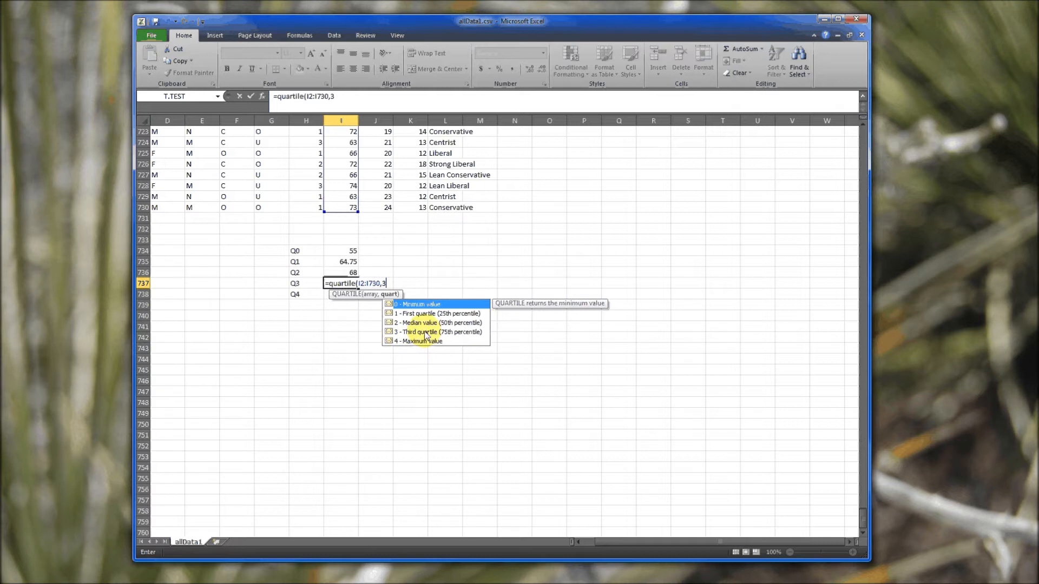
pyautogui.press('Return')
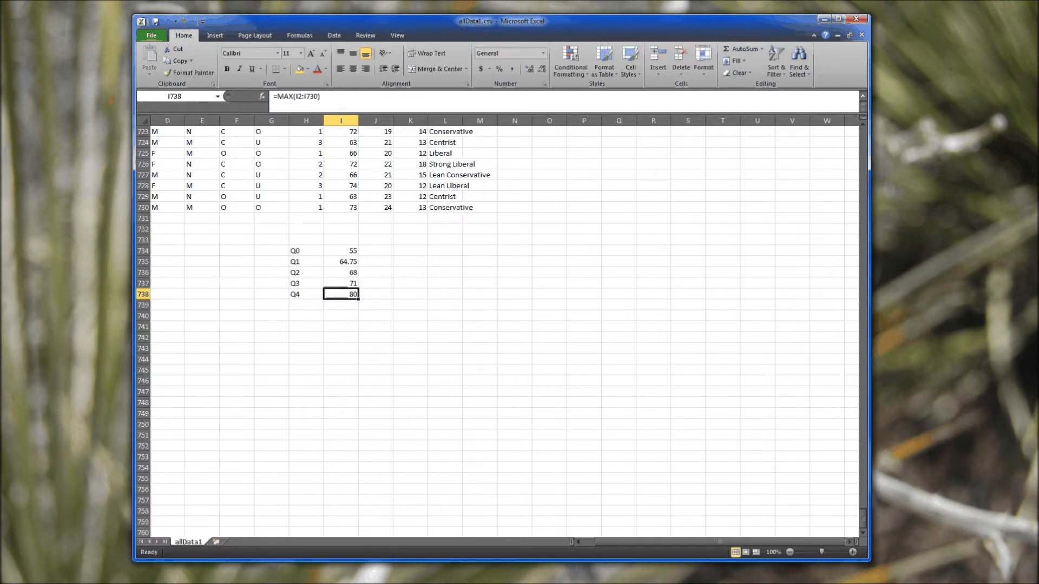
# - Enter the column heading Height [in] in cell L733 for a second table beside the quartile values
pyautogui.press('Down')
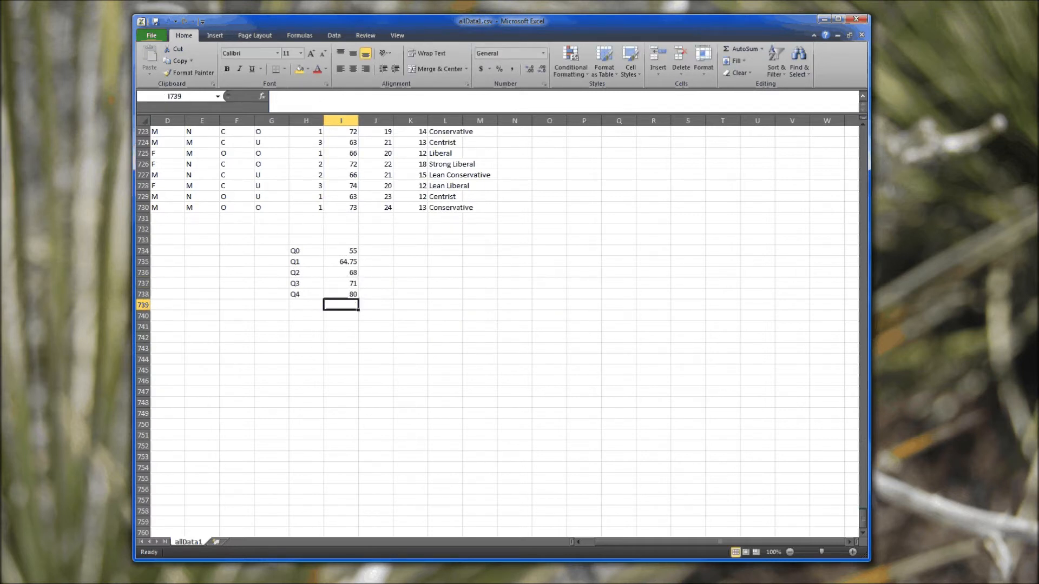
pyautogui.press('Right')
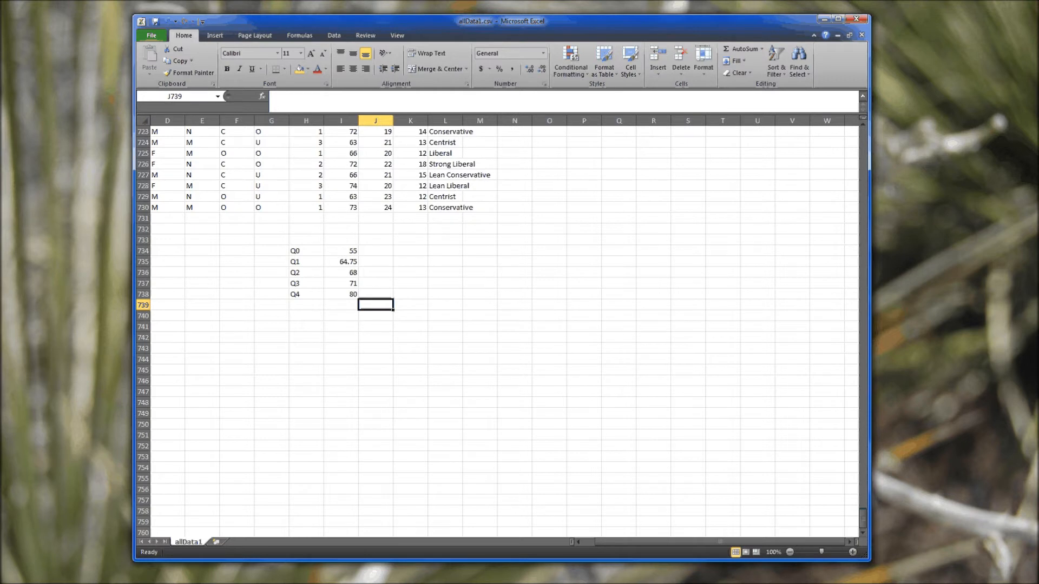
pyautogui.press('Right')
pyautogui.press('Up')
pyautogui.press('Up')
pyautogui.press('Up')
pyautogui.press('Up')
pyautogui.press('Up')
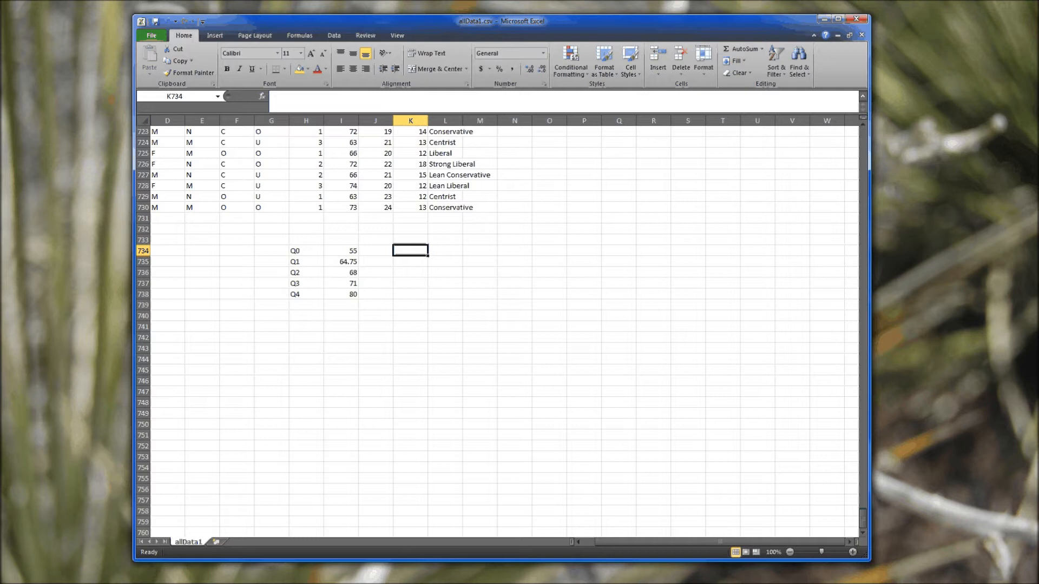
pyautogui.press('Right')
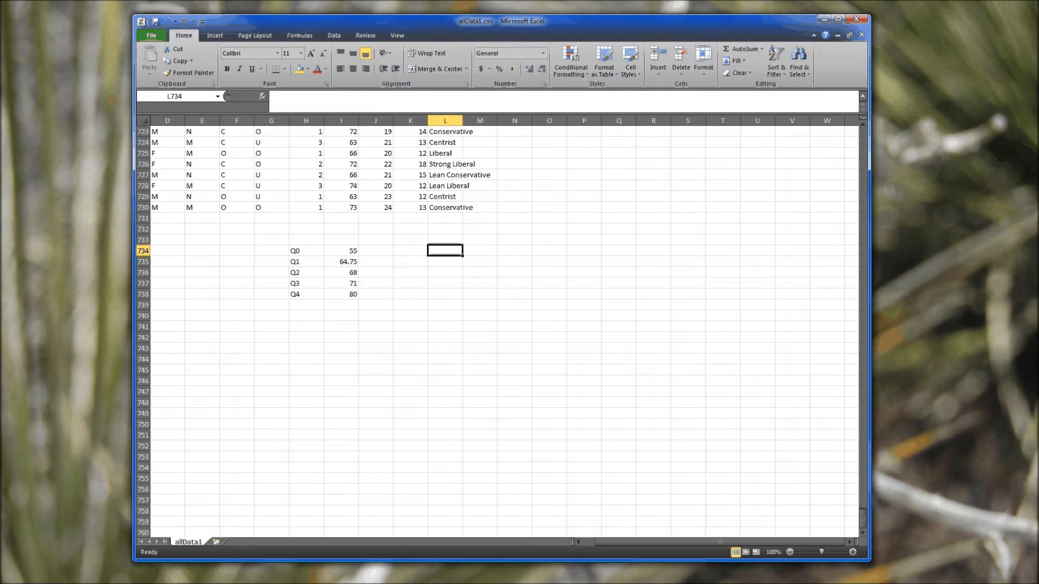
pyautogui.press('Up')
pyautogui.write('Height [')
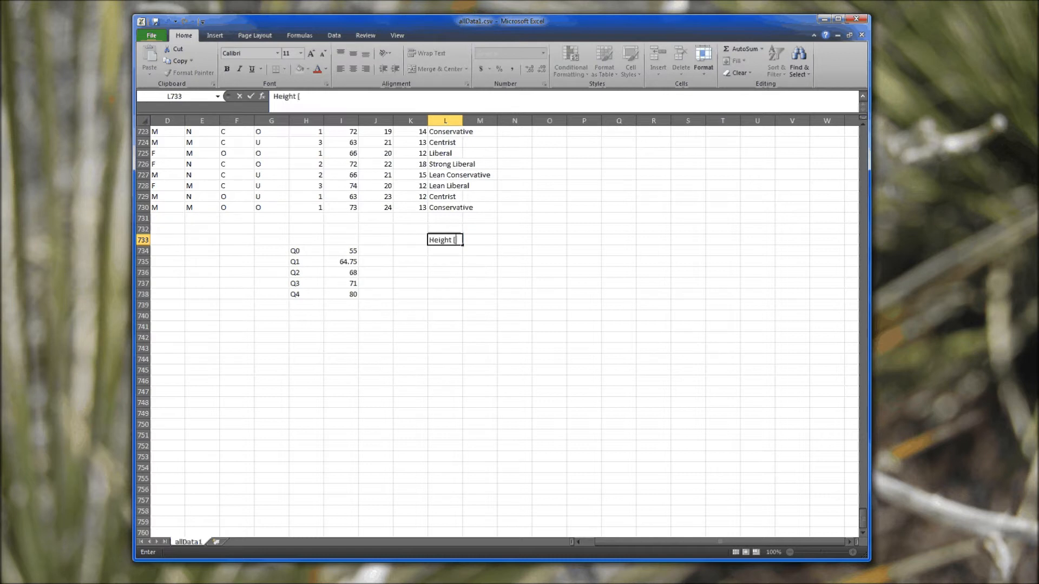
pyautogui.write('im')
pyautogui.press('Return')
# - Label cells K734 to K736 as BoxBot, LowHalf and UpHalf
pyautogui.press('Left')
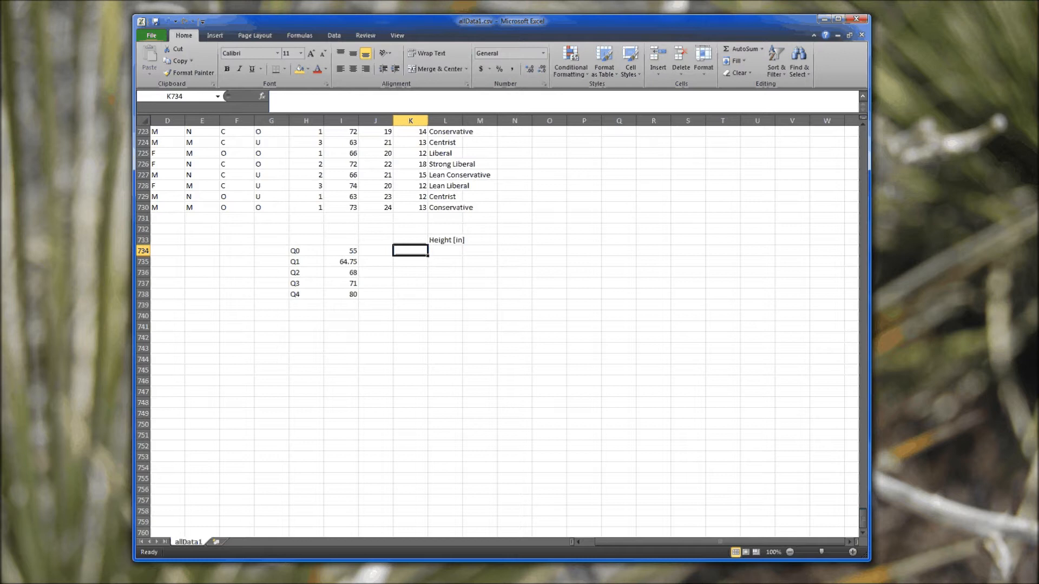
pyautogui.write('BoxBot')
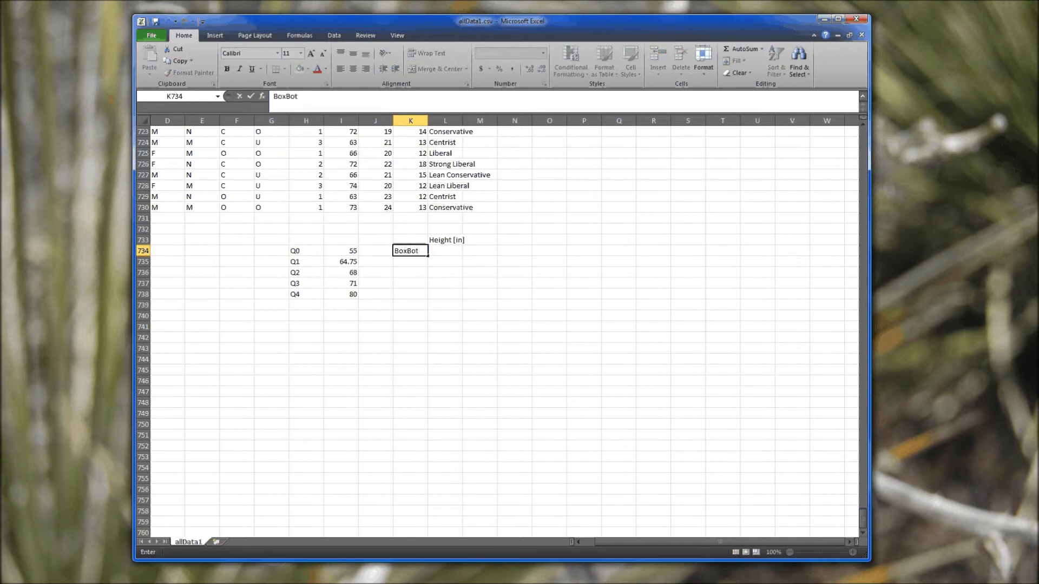
pyautogui.press('Return')
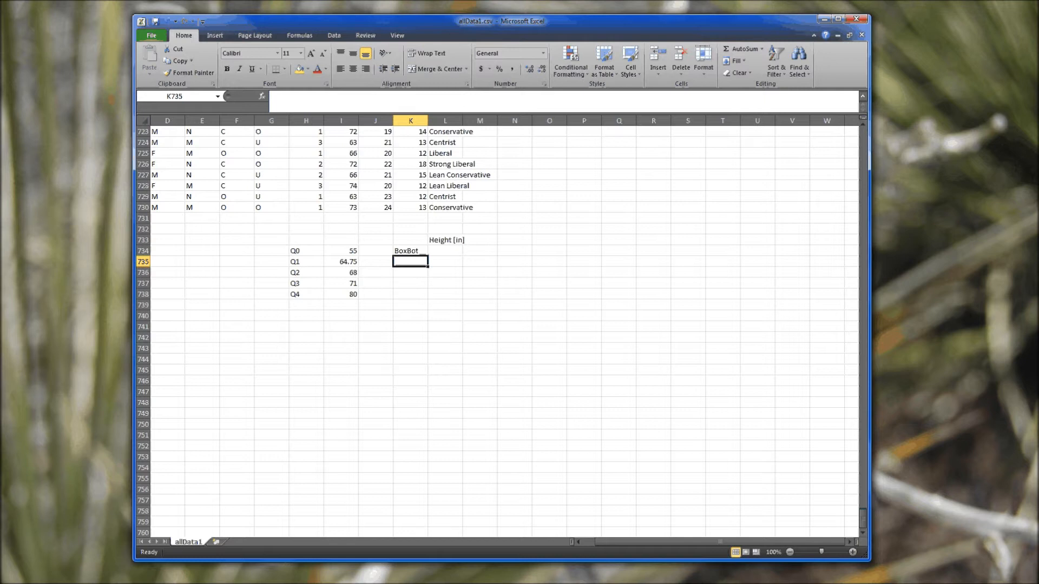
pyautogui.write('LowHalf')
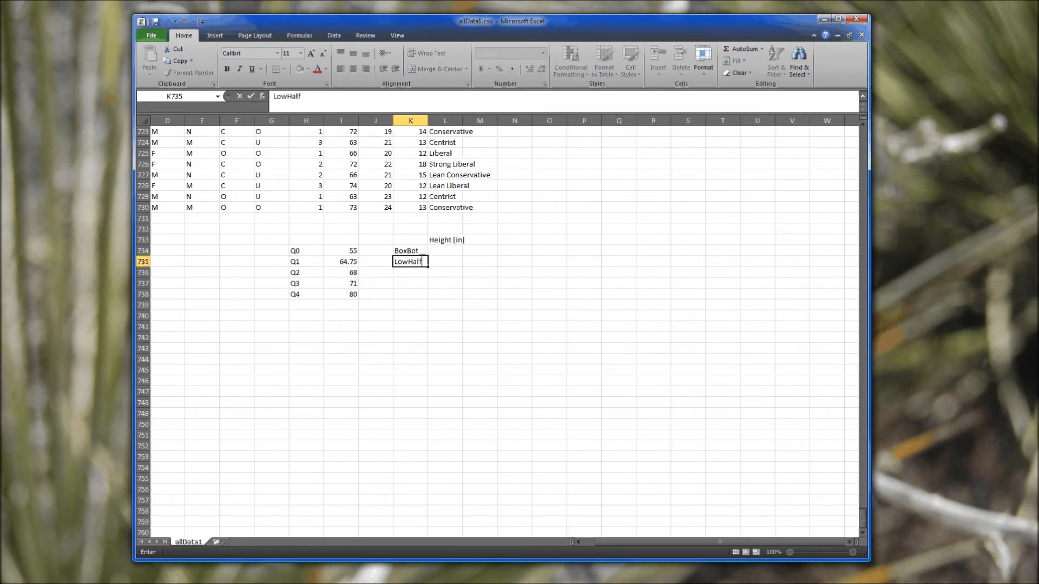
pyautogui.press('Return')
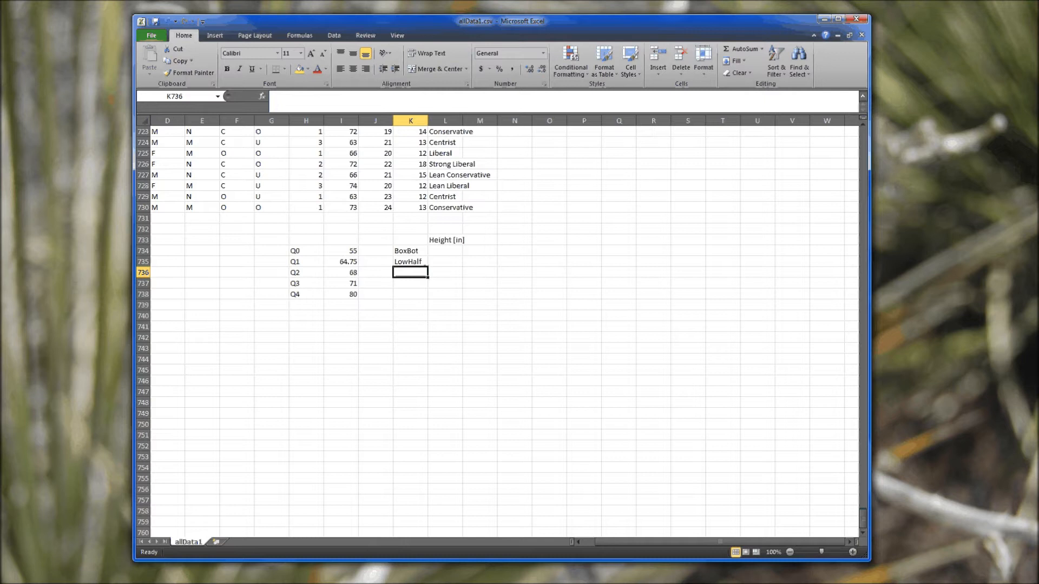
pyautogui.write('UpHl')
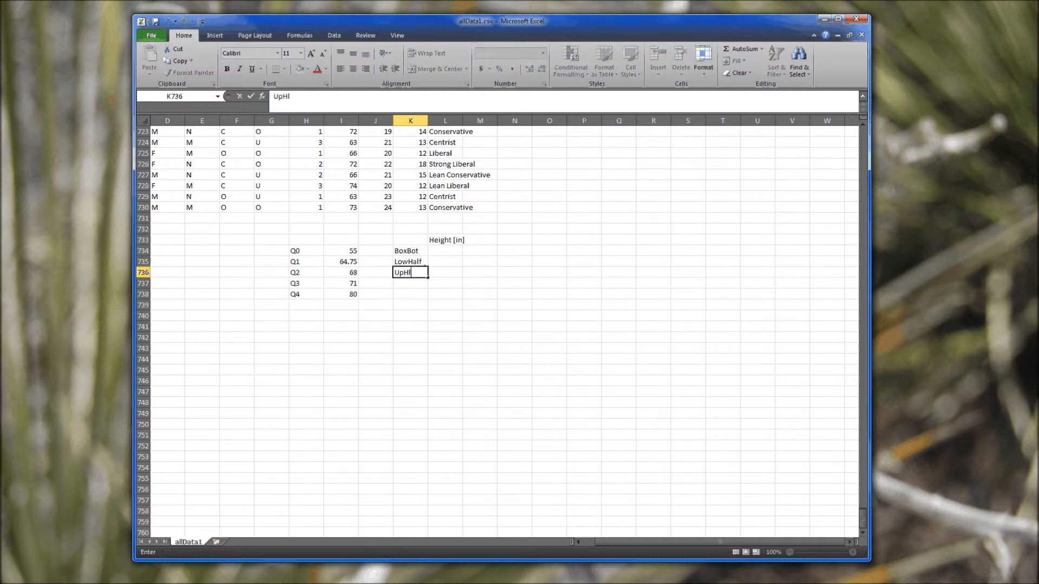
pyautogui.press('BackSpace')
pyautogui.write('alf')
pyautogui.press('Return')
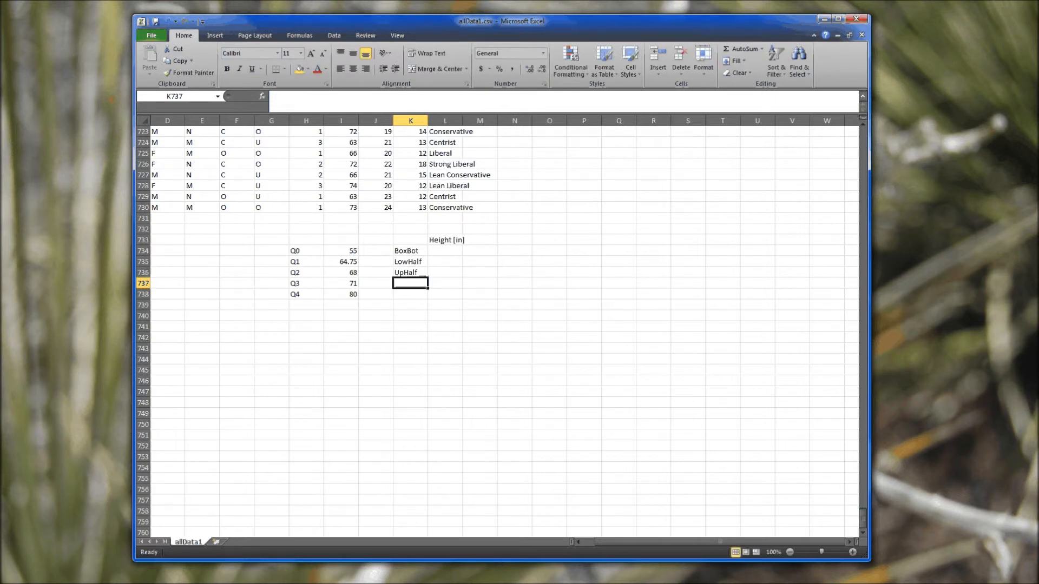
# - Leave K737 empty and label cells K738 and K739 as UpWhisker and LoWhisker
pyautogui.press('Down')
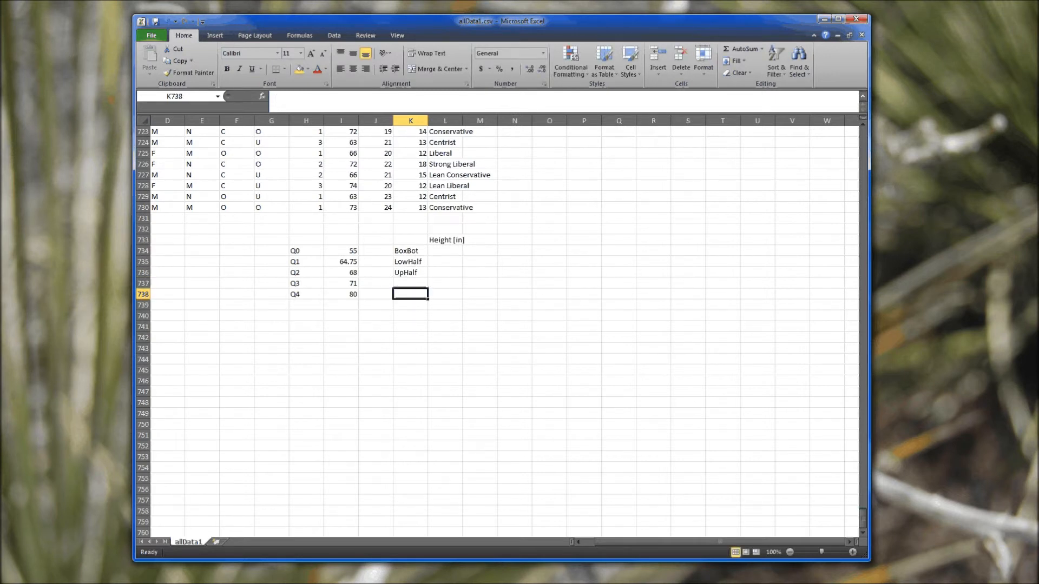
pyautogui.write('Up')
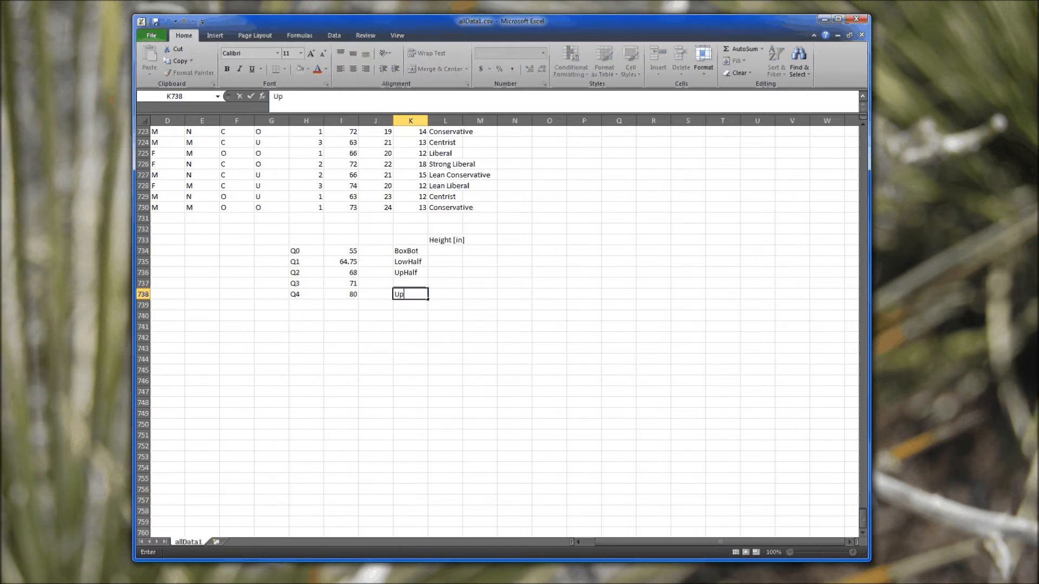
pyautogui.write('Whisker')
pyautogui.press('Return')
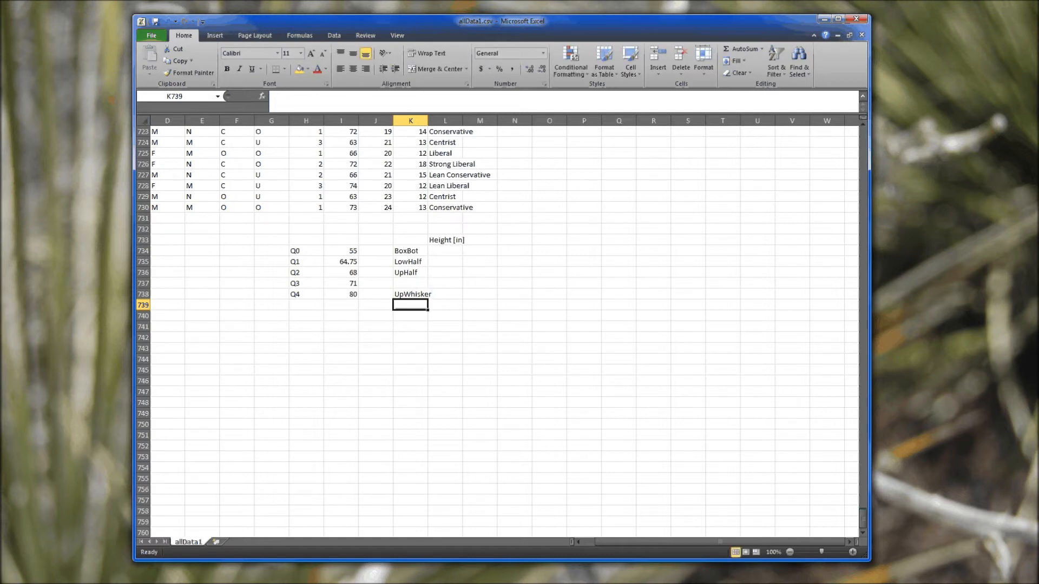
pyautogui.write('LoWhisker')
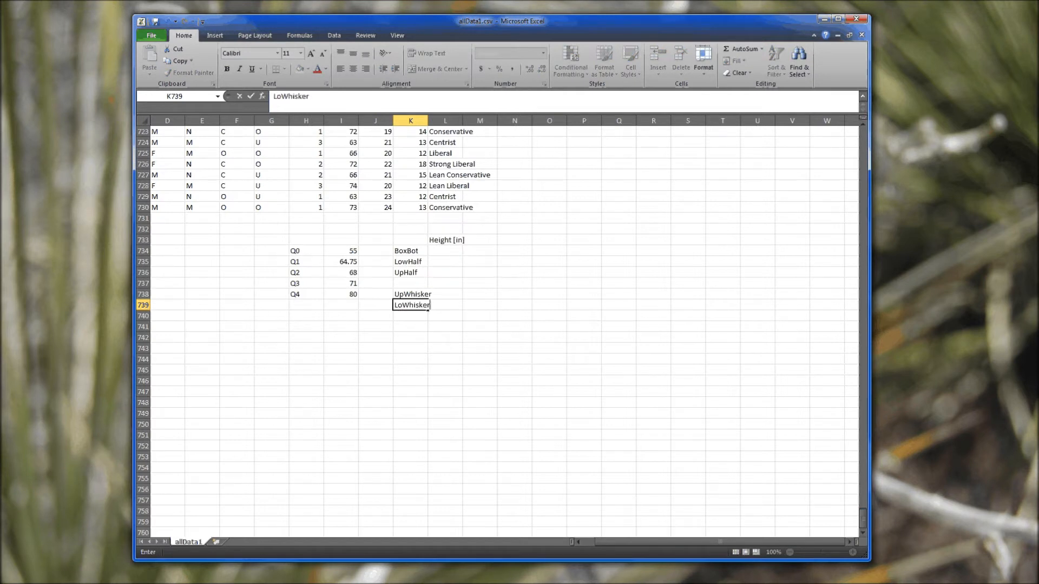
pyautogui.press('Tab')
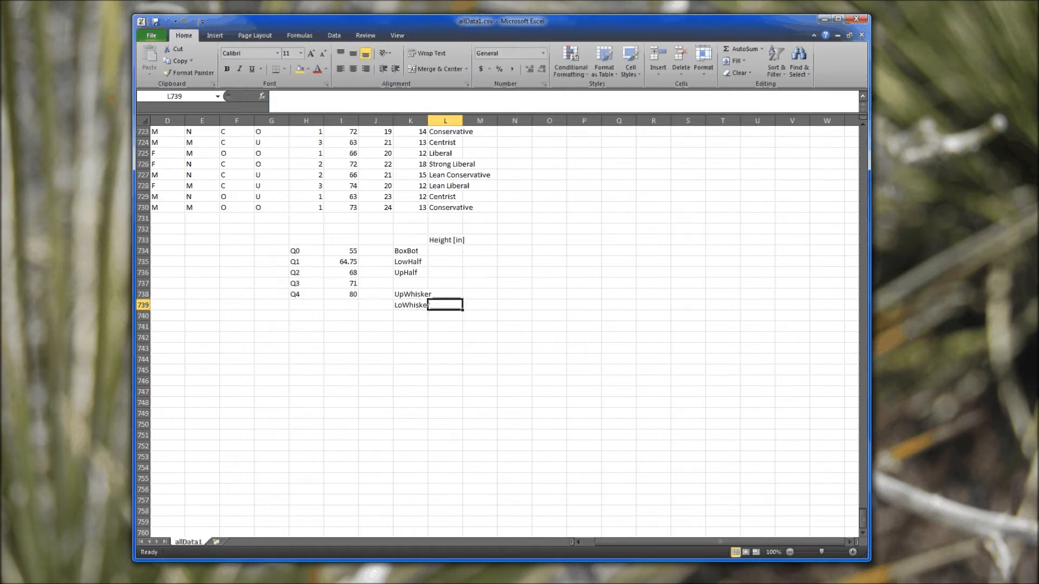
# - Set the BoxBot value in L734 equal to the first quartile with =I735
pyautogui.click(444, 251)
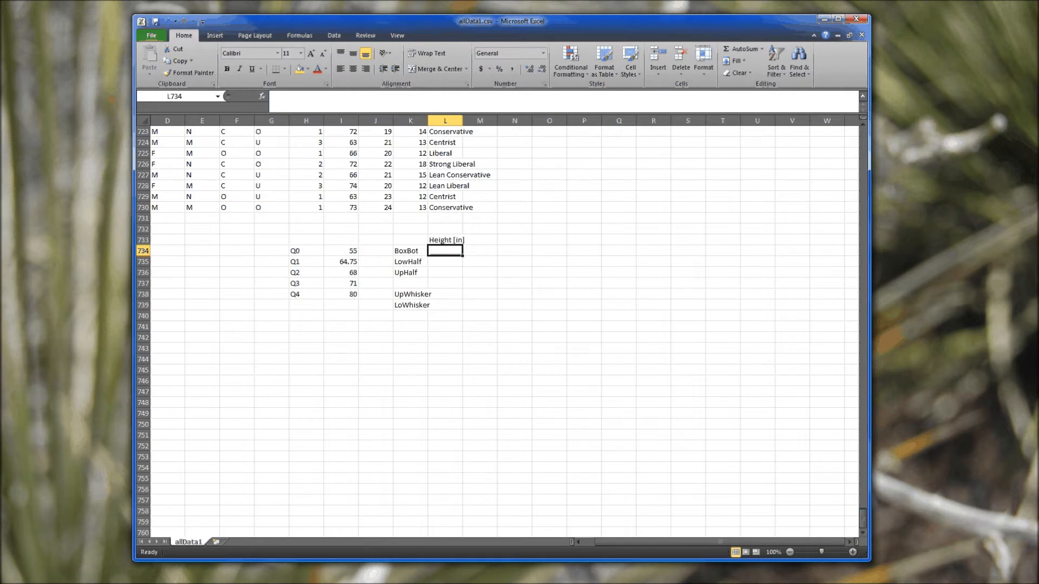
pyautogui.write('=')
pyautogui.click(340, 251)
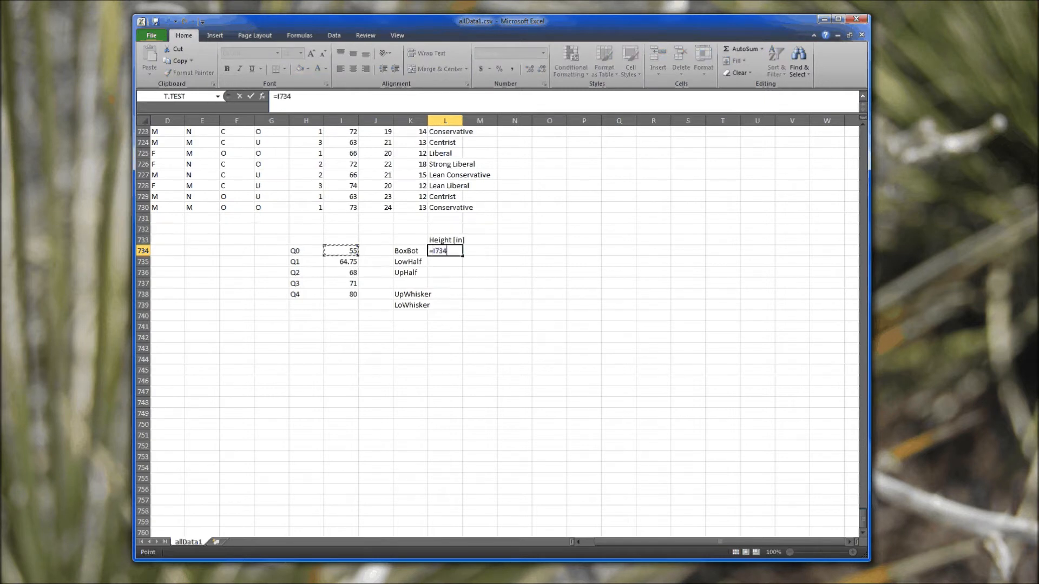
pyautogui.press('Down')
pyautogui.press('Return')
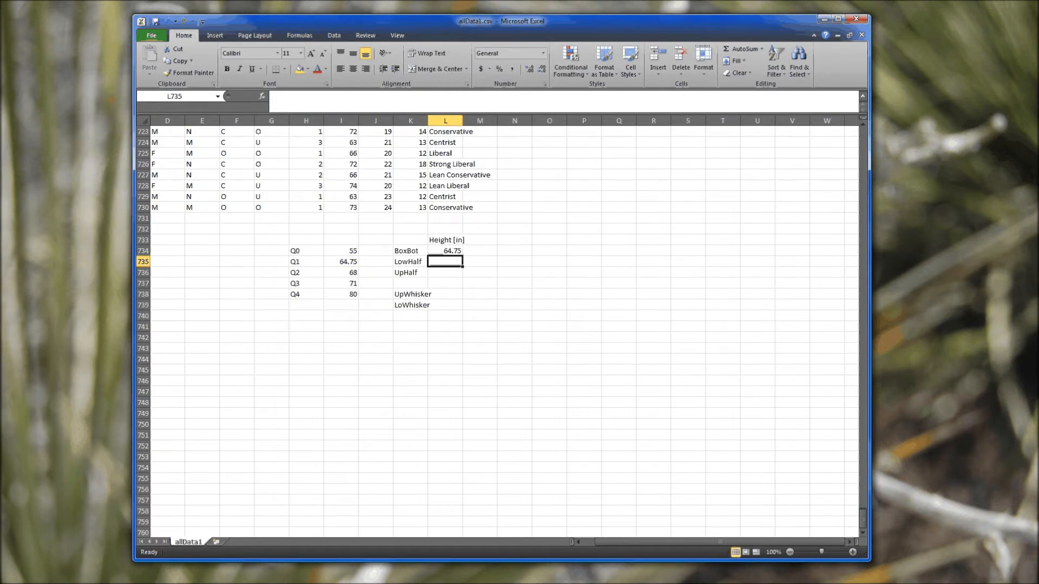
# - Calculate LowHalf in L735 as the median minus the first quartile with =I736-I735
pyautogui.write('=')
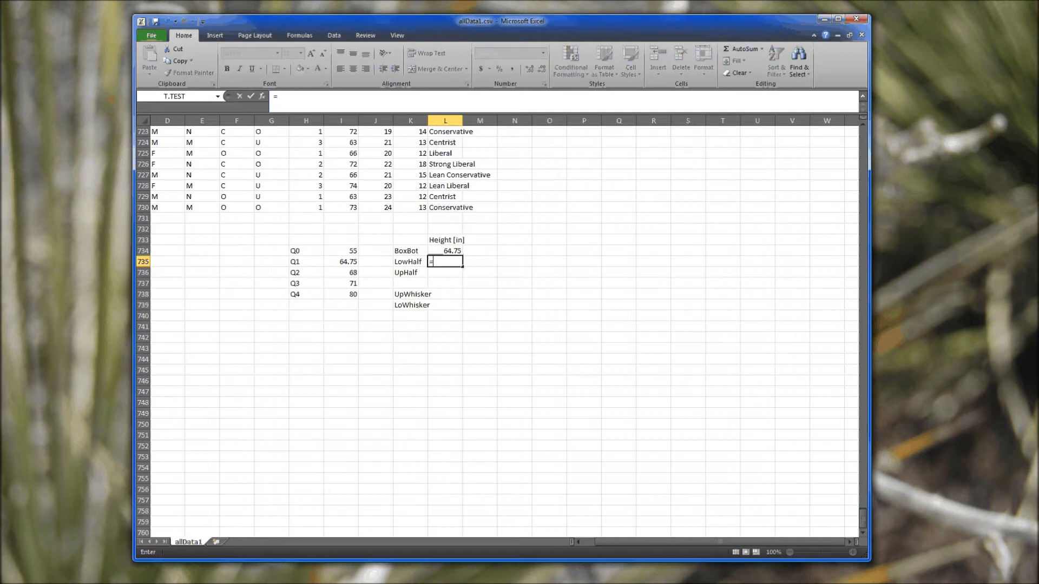
pyautogui.click(341, 273)
pyautogui.write('-')
pyautogui.click(341, 262)
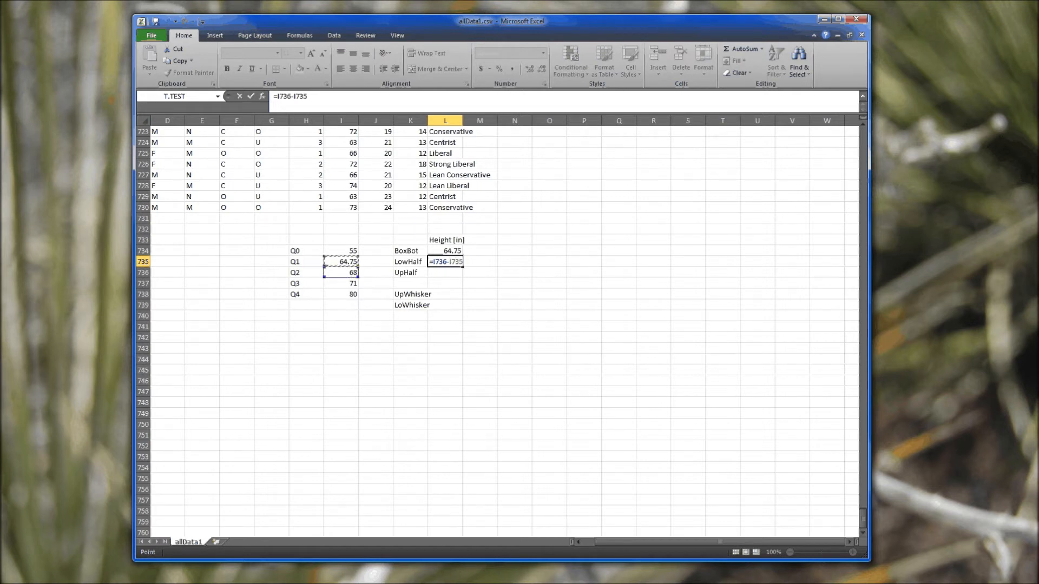
pyautogui.press('Return')
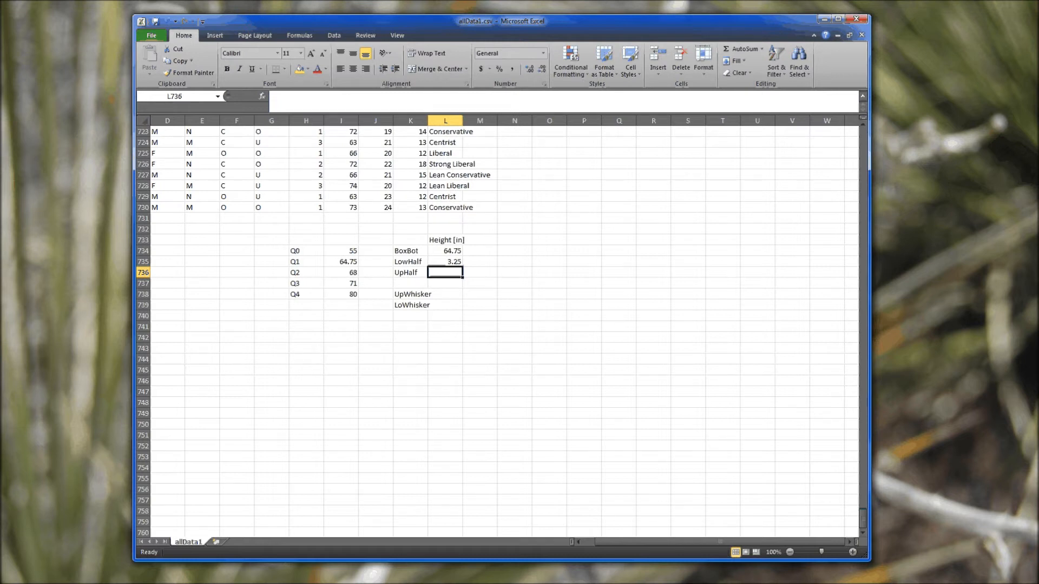
# - Calculate UpHalf in L736 as the third quartile minus the median with =I737-I736
pyautogui.write('=')
pyautogui.press('Left')
pyautogui.press('Left')
pyautogui.press('Left')
pyautogui.press('Down')
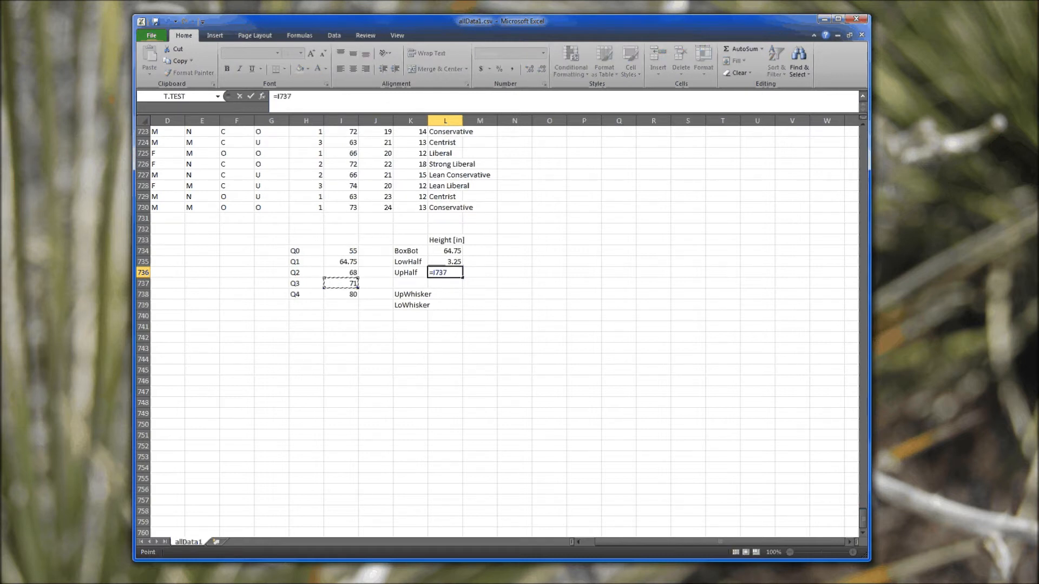
pyautogui.write('-')
pyautogui.press('Left')
pyautogui.press('Left')
pyautogui.press('Left')
pyautogui.press('Return')
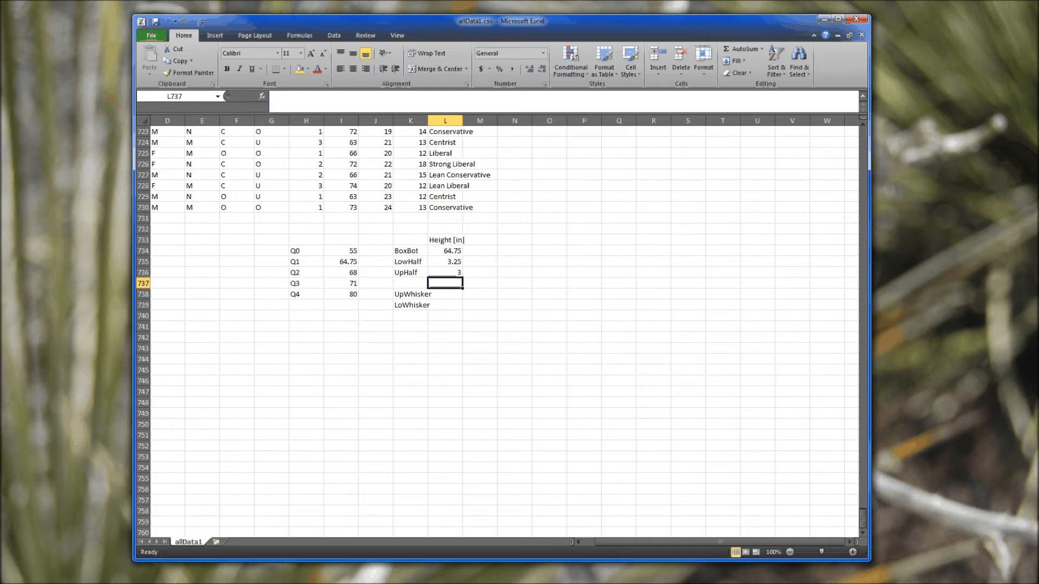
# - Calculate UpWhisker in L738 as the maximum minus the third quartile with =I738-I737
pyautogui.click(430, 294)
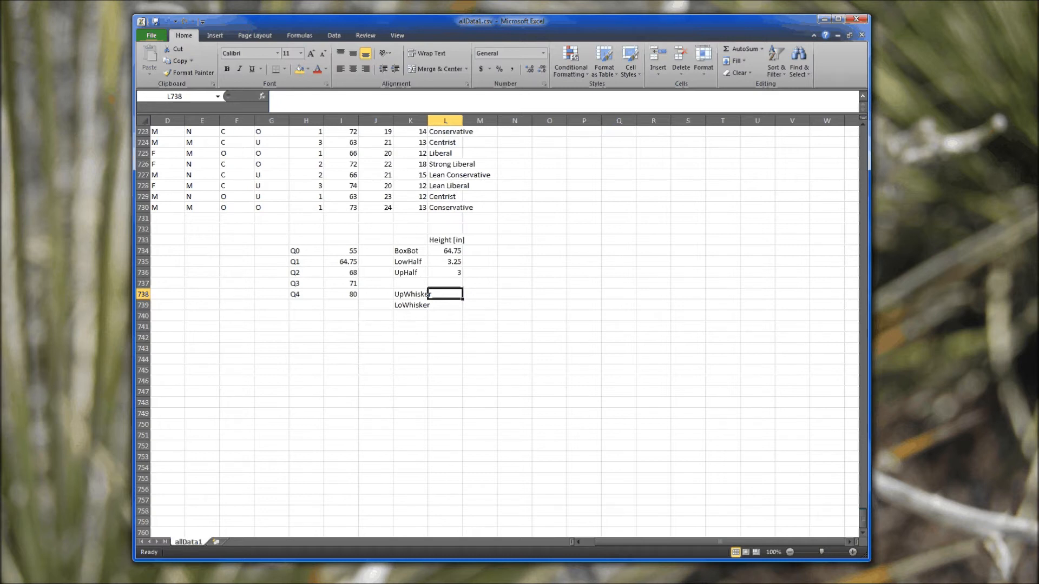
pyautogui.write('=')
pyautogui.click(341, 294)
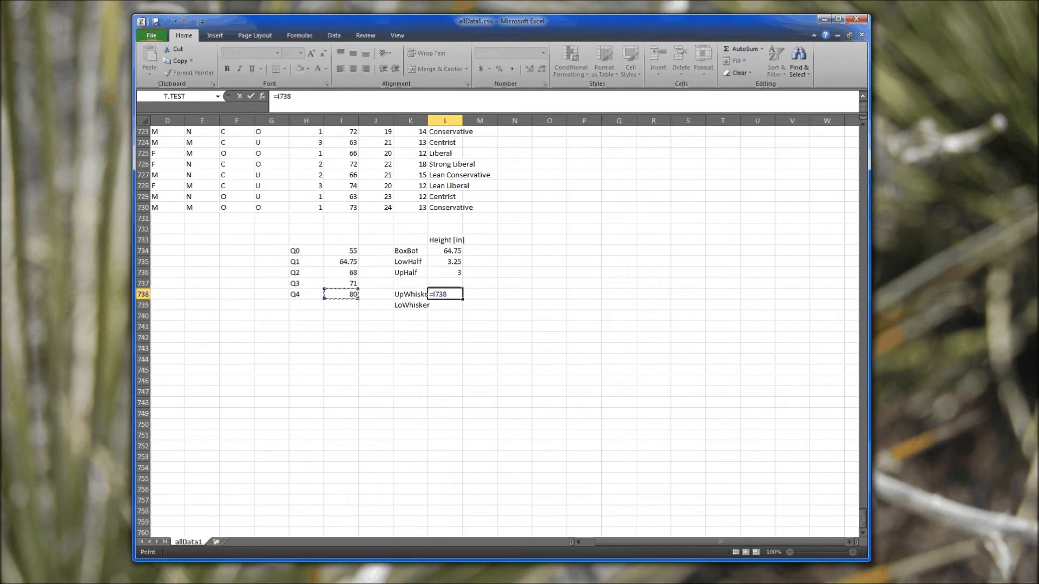
pyautogui.write('-')
pyautogui.click(341, 284)
pyautogui.press('Return')
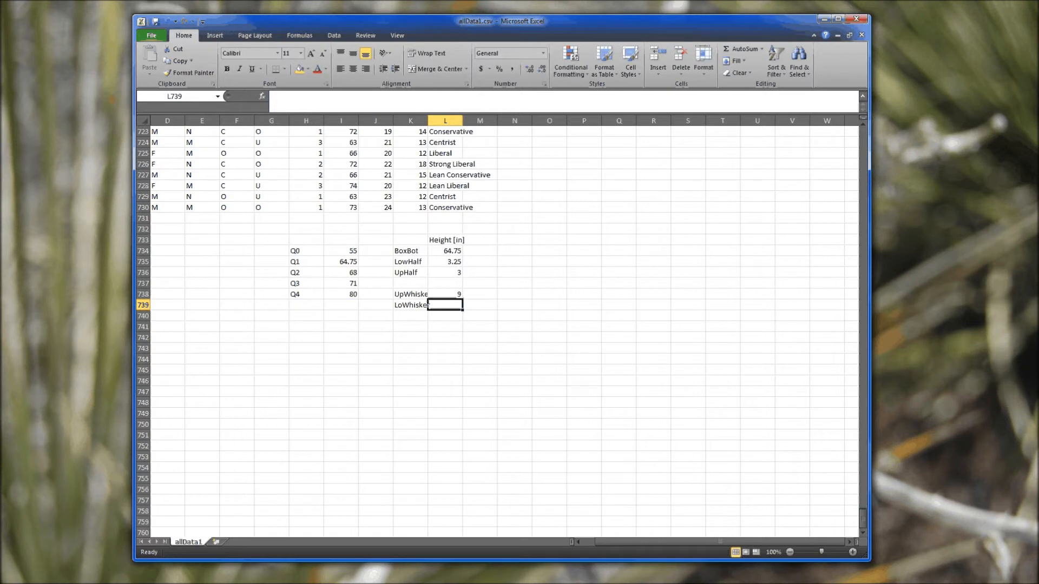
# - Calculate LoWhisker in L739 as the first quartile minus the minimum with =I735-I734
pyautogui.write('=')
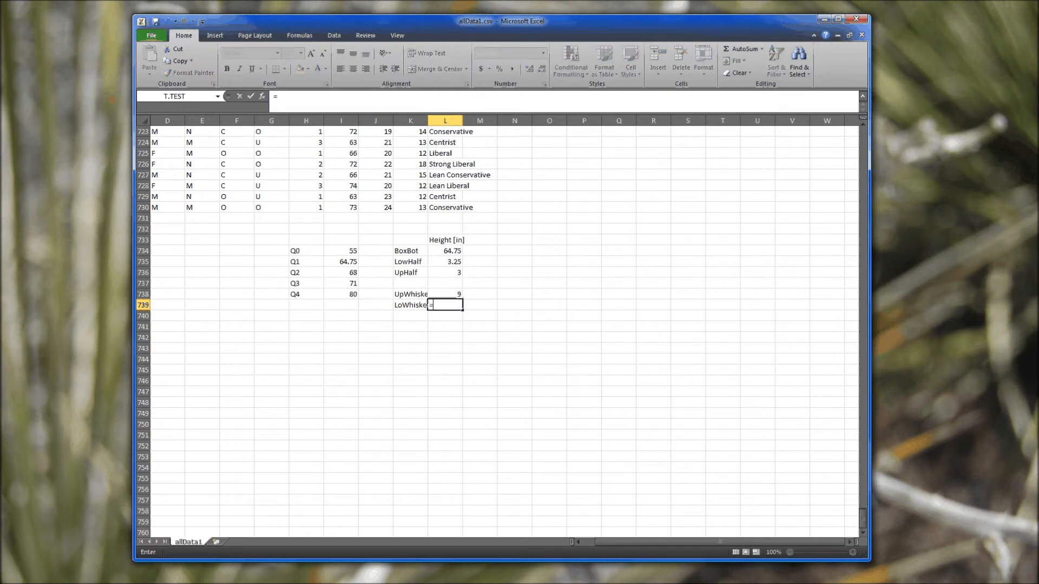
pyautogui.press('Left')
pyautogui.press('Left')
pyautogui.press('Left')
pyautogui.press('Up')
pyautogui.press('Up')
pyautogui.press('Up')
pyautogui.press('Up')
pyautogui.write('-')
pyautogui.press('Left')
pyautogui.press('Left')
pyautogui.press('Left')
pyautogui.press('Up')
pyautogui.press('Up')
pyautogui.press('Up')
pyautogui.press('Up')
pyautogui.press('Up')
pyautogui.press('Return')
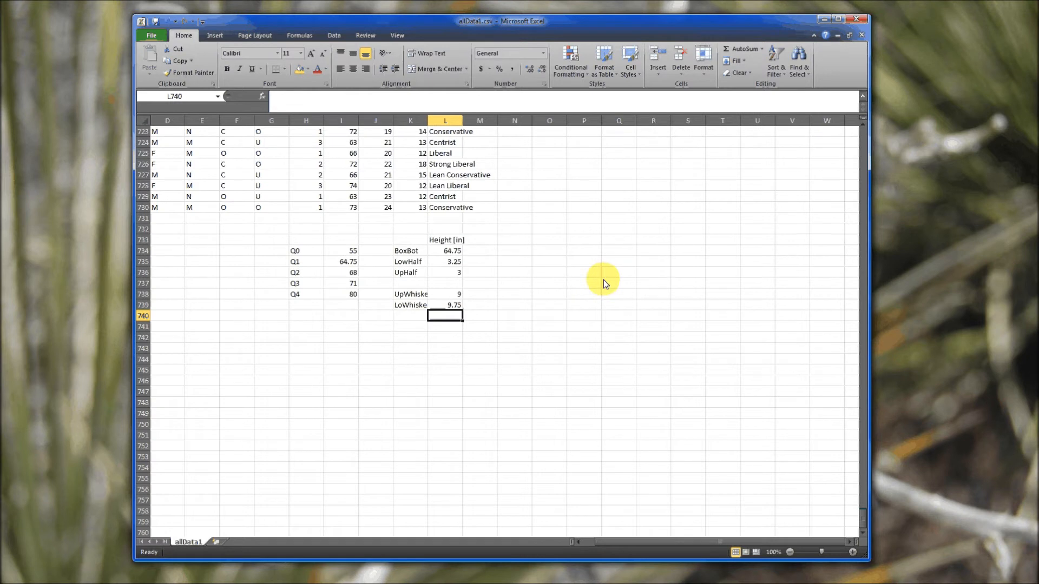
# - Insert a 2-D stacked column chart from the labelled box values in K733:L736
pyautogui.moveTo(410, 240); pyautogui.dragTo(432, 269)
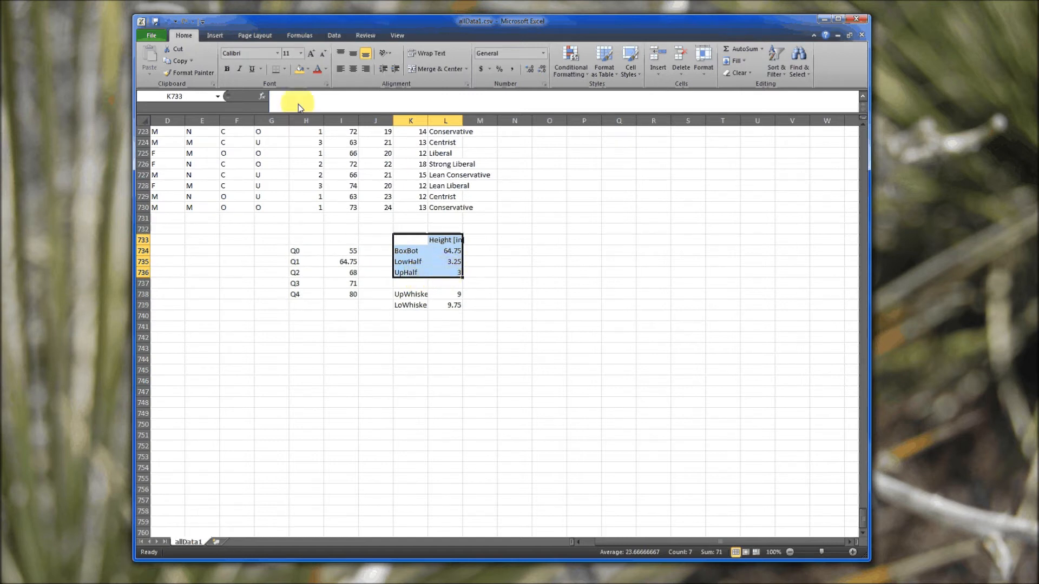
pyautogui.click(215, 36)
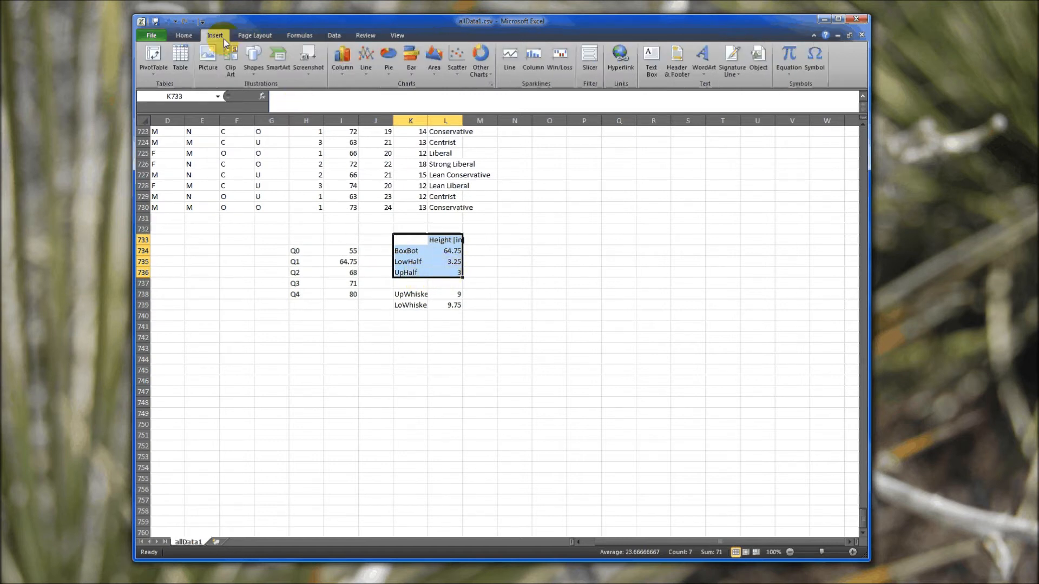
pyautogui.click(342, 59)
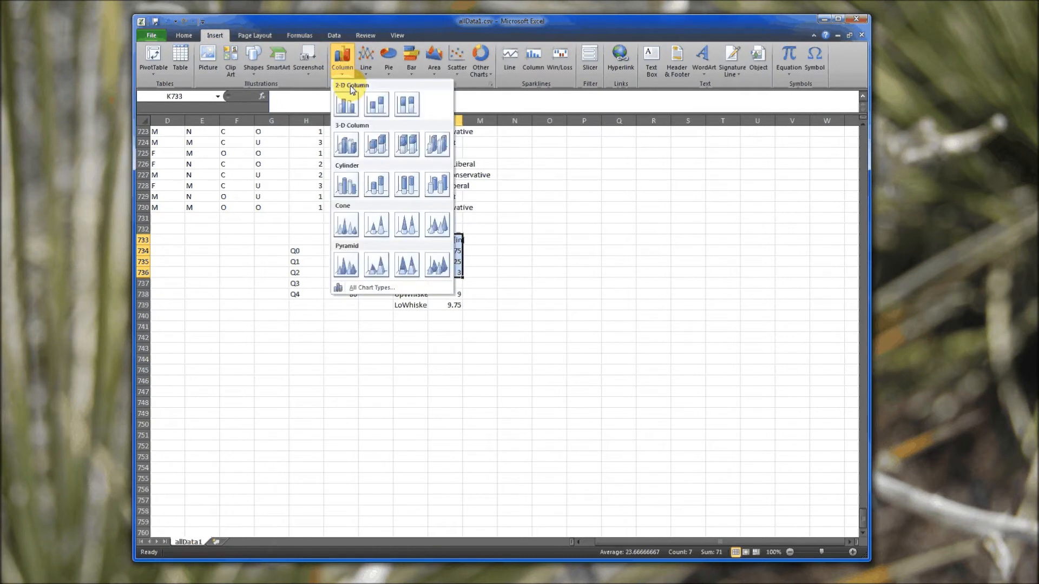
pyautogui.click(375, 107)
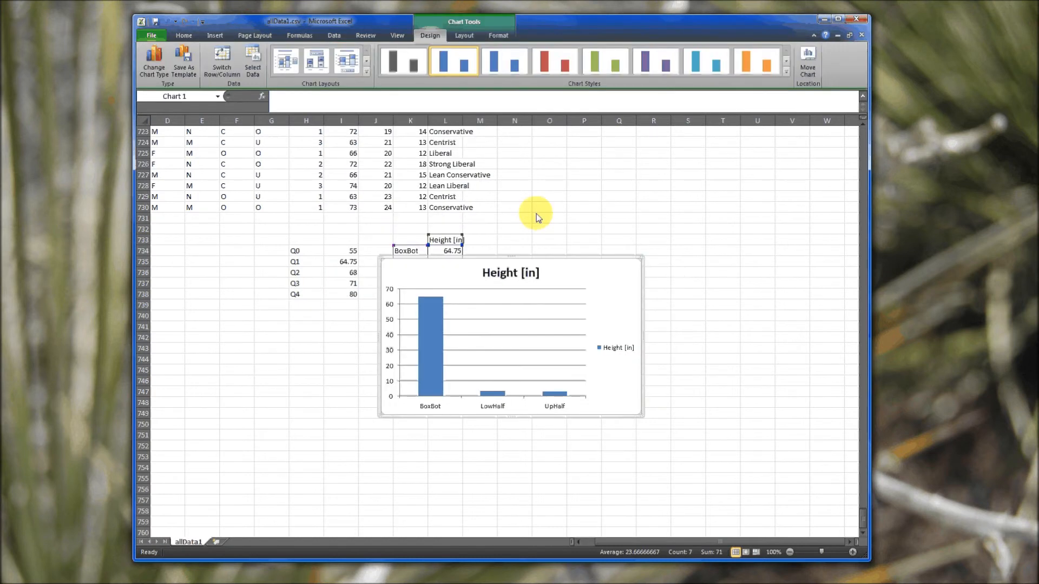
# - Move the chart clear of the box value table and enlarge it to span about columns N to W
pyautogui.moveTo(583, 263); pyautogui.dragTo(779, 146)
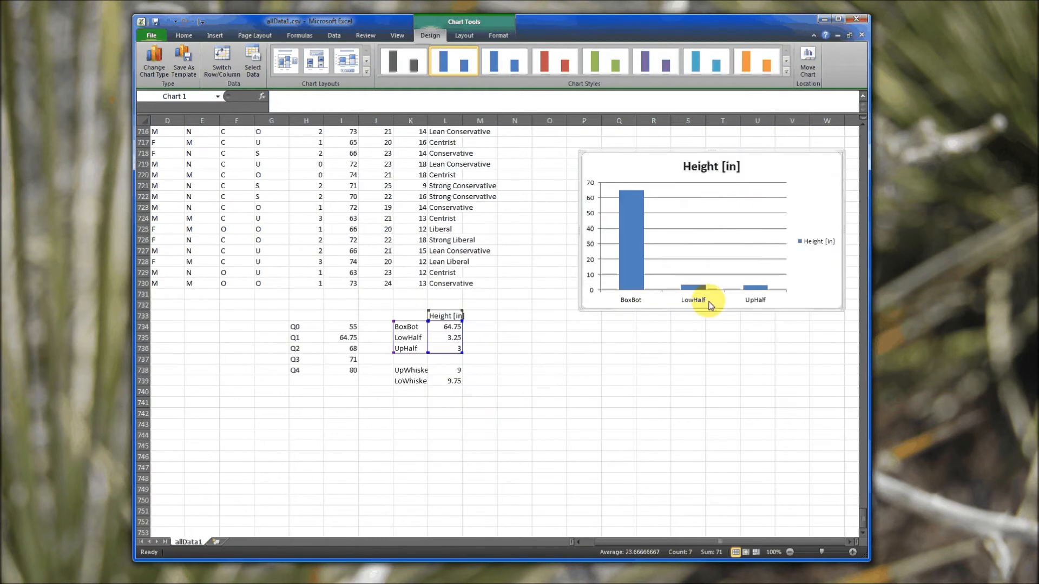
pyautogui.moveTo(583, 310); pyautogui.dragTo(490, 535)
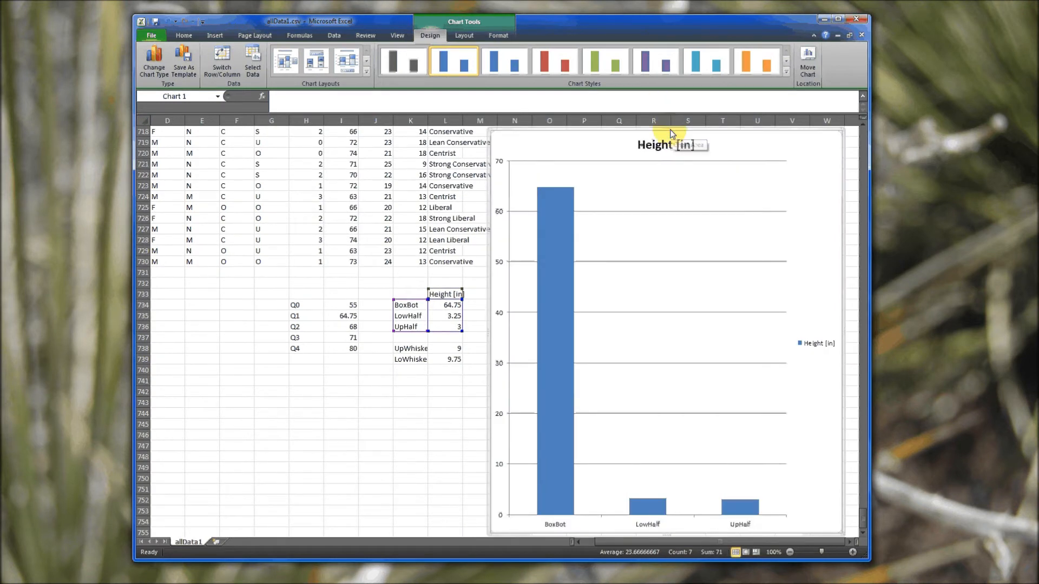
pyautogui.moveTo(590, 15); pyautogui.dragTo(590, 0)
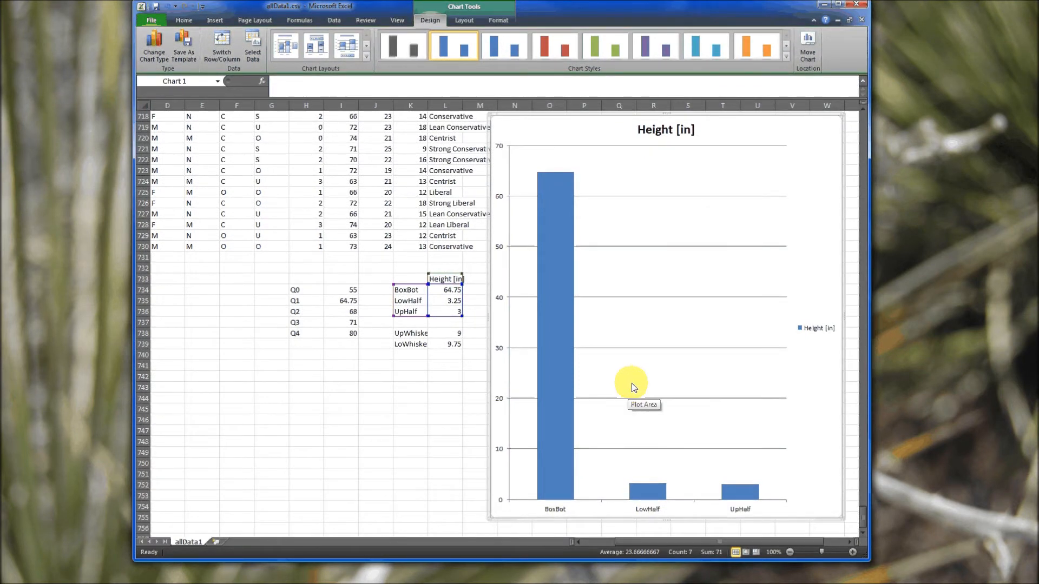
# - Switch the chart's rows and columns so BoxBot, LowHalf and UpHalf stack as separate series in one column
pyautogui.click(639, 389)
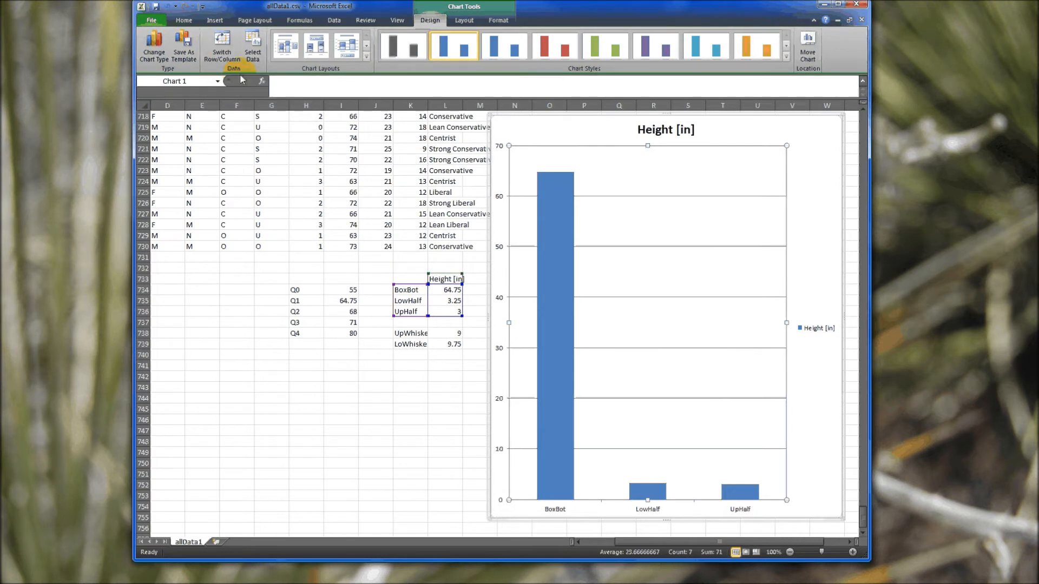
pyautogui.click(222, 49)
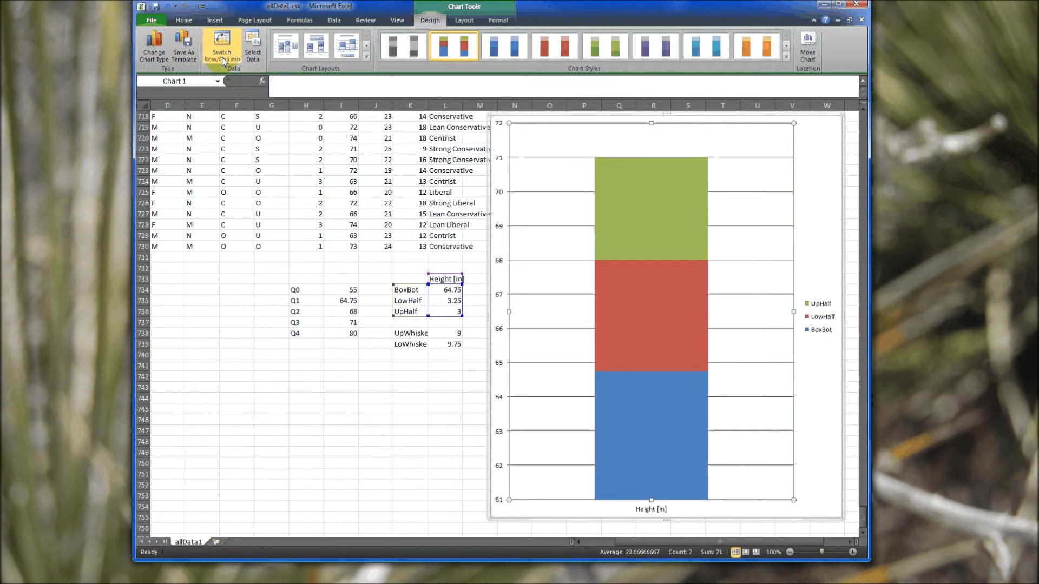
pyautogui.click(696, 389)
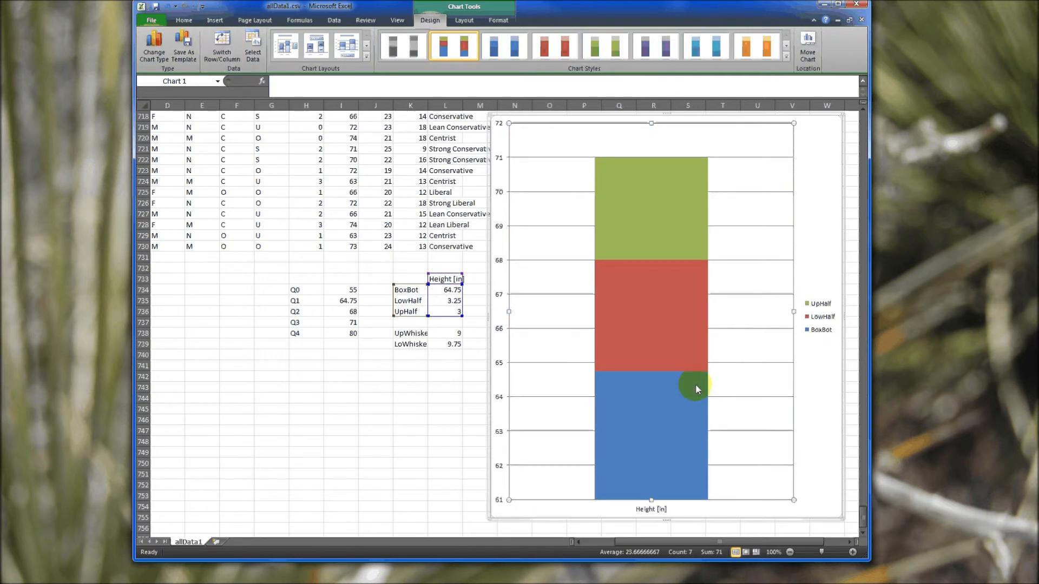
pyautogui.click(652, 478)
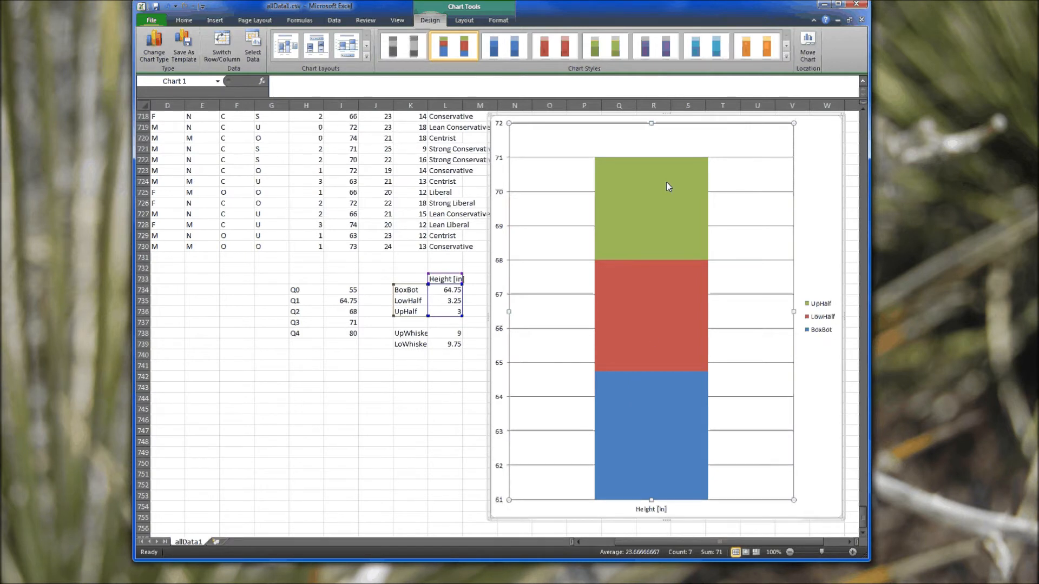
pyautogui.moveTo(659, 198)
pyautogui.moveTo(654, 316)
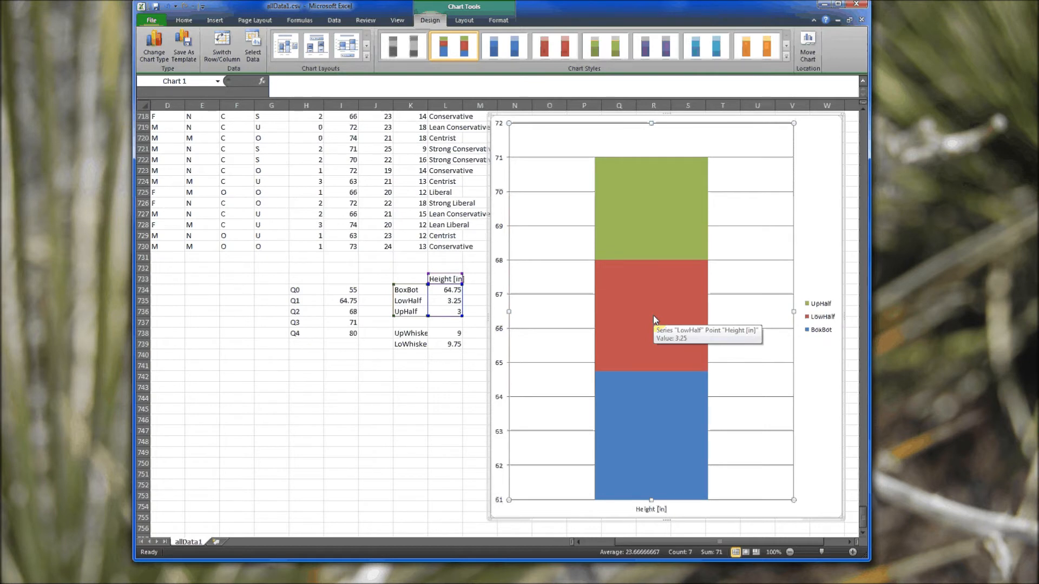
pyautogui.click(638, 424)
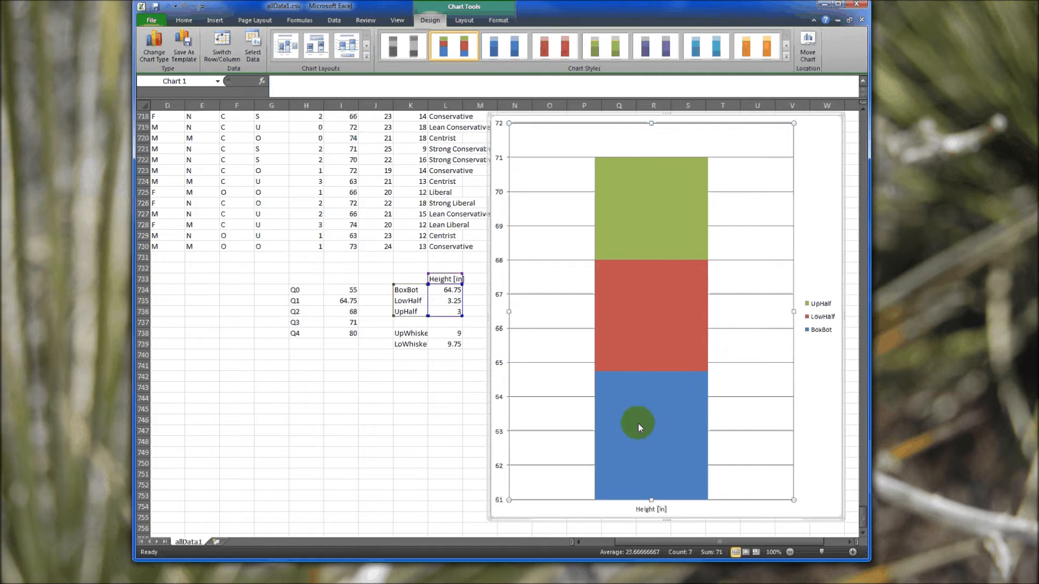
pyautogui.moveTo(638, 424)
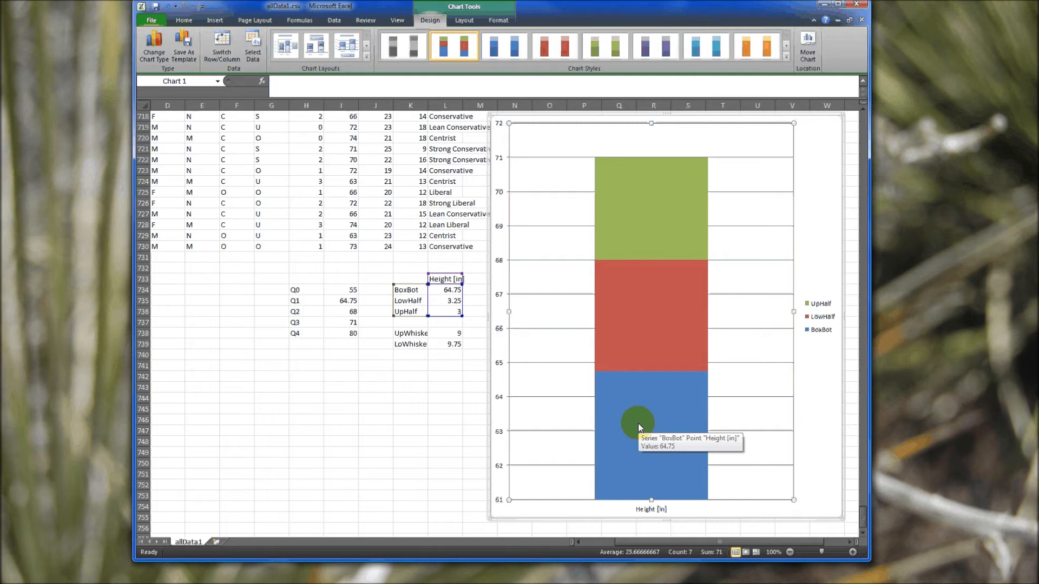
# - Add vertical error bars to the BoxBot series of the stacked column chart with their formatting options open
pyautogui.click(638, 427)
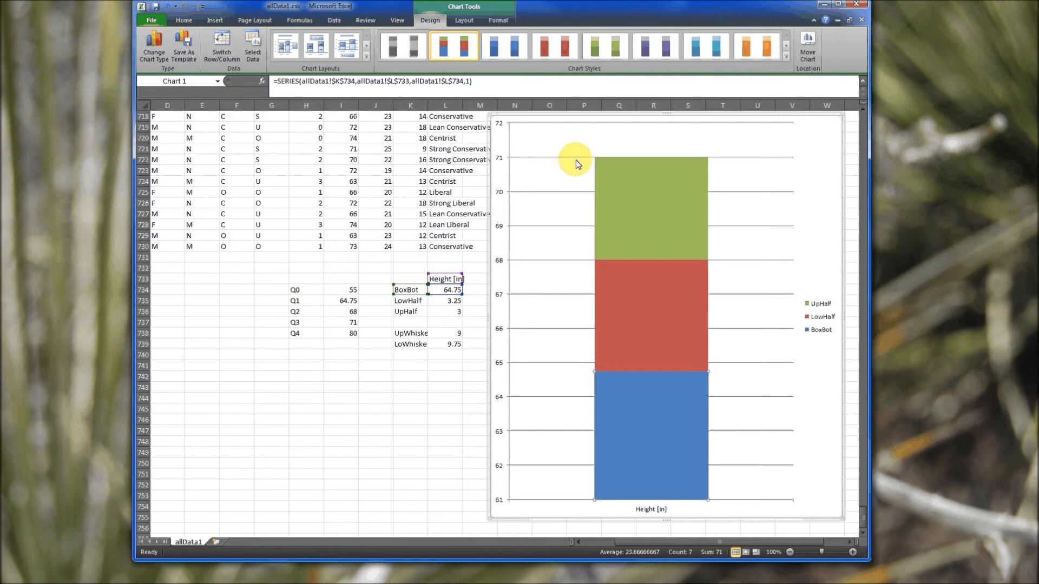
pyautogui.click(464, 21)
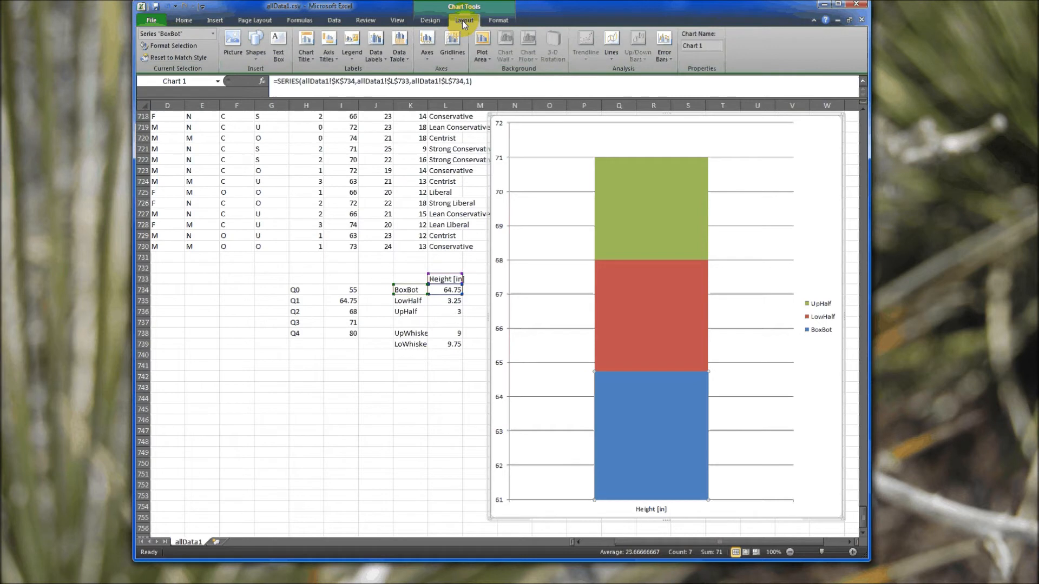
pyautogui.click(665, 63)
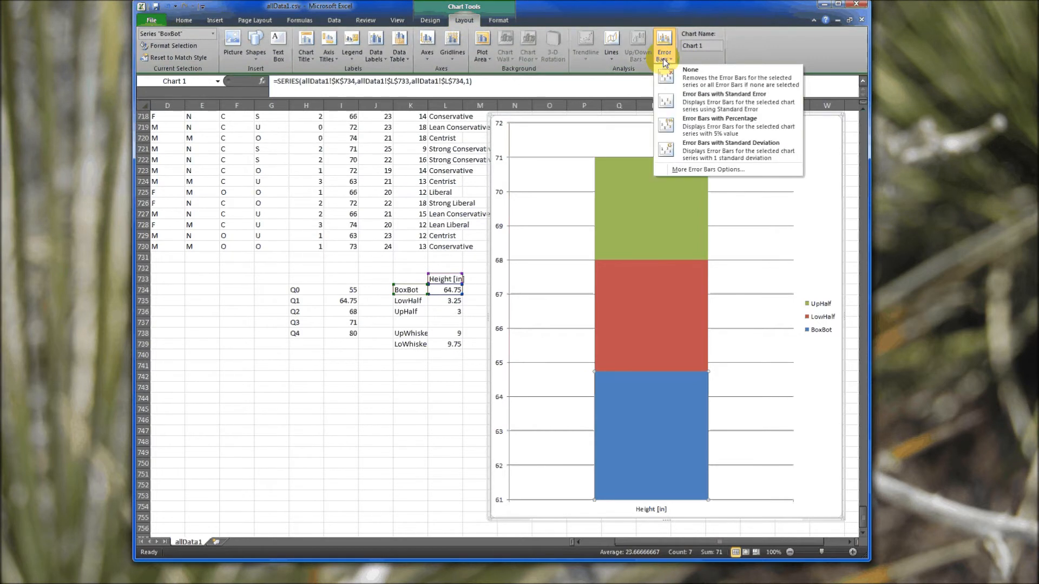
pyautogui.click(757, 171)
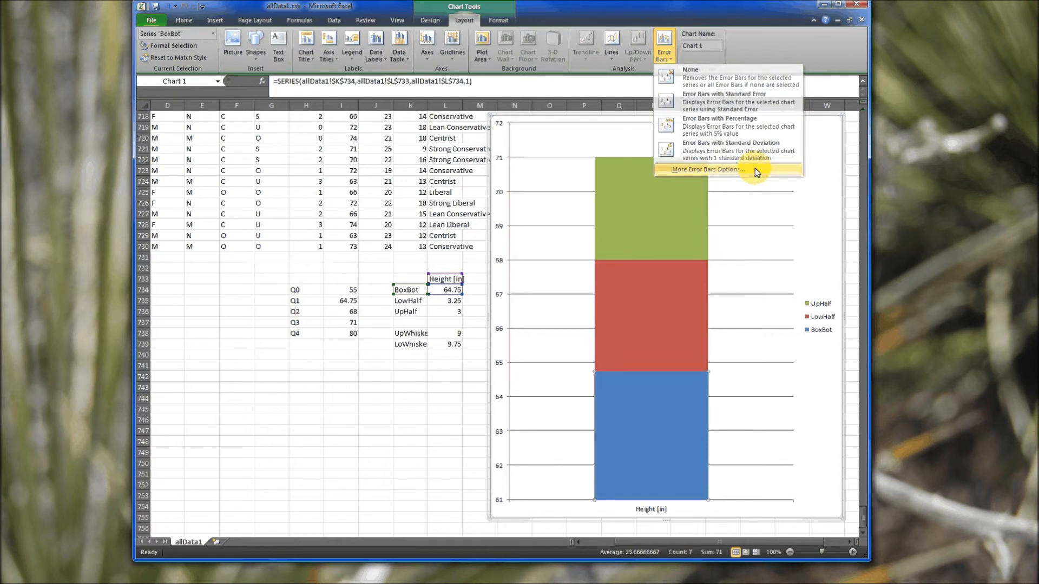
pyautogui.click(757, 171)
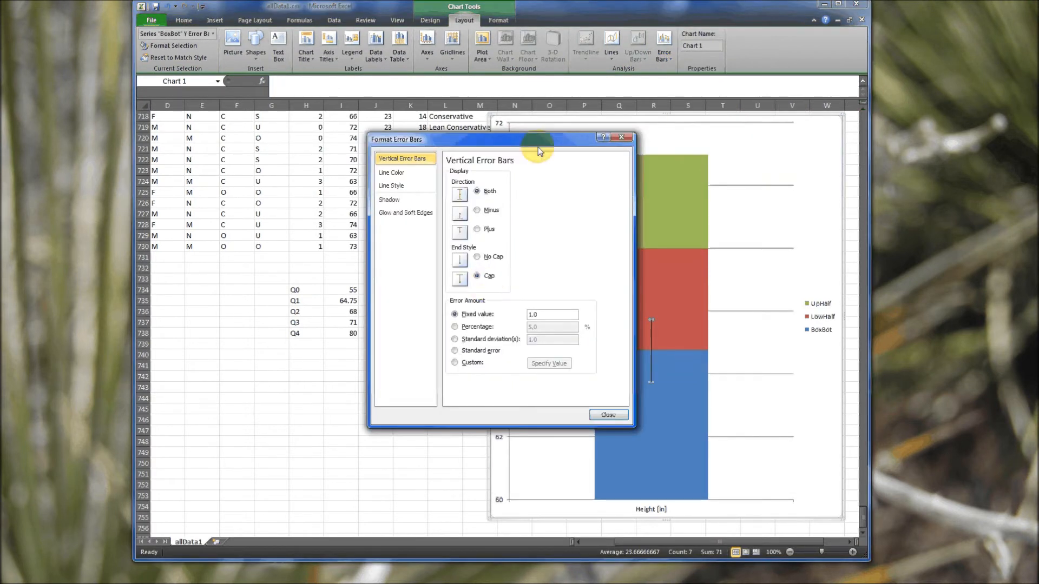
pyautogui.moveTo(539, 150); pyautogui.dragTo(361, 139)
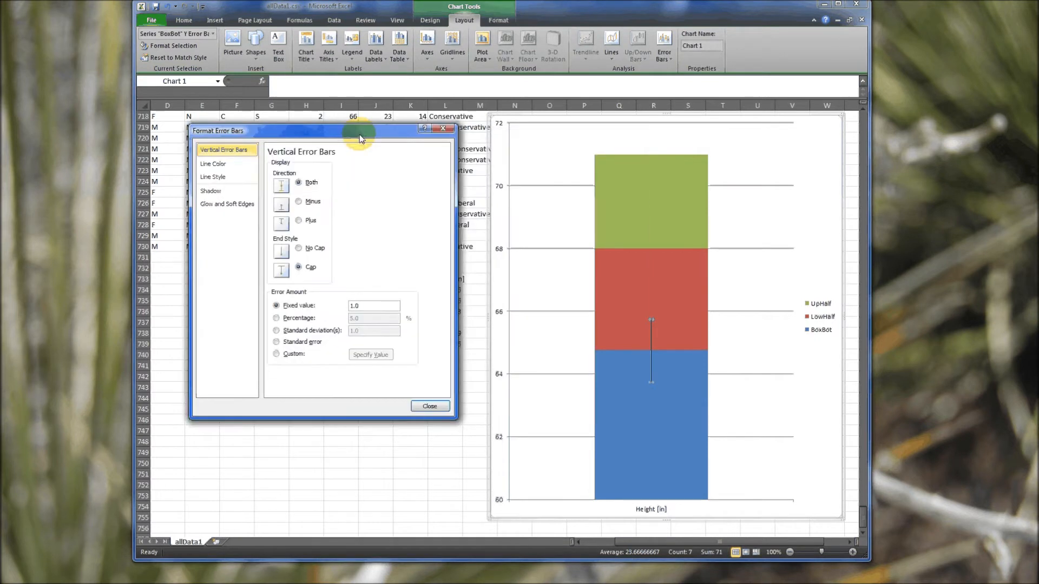
pyautogui.click(668, 381)
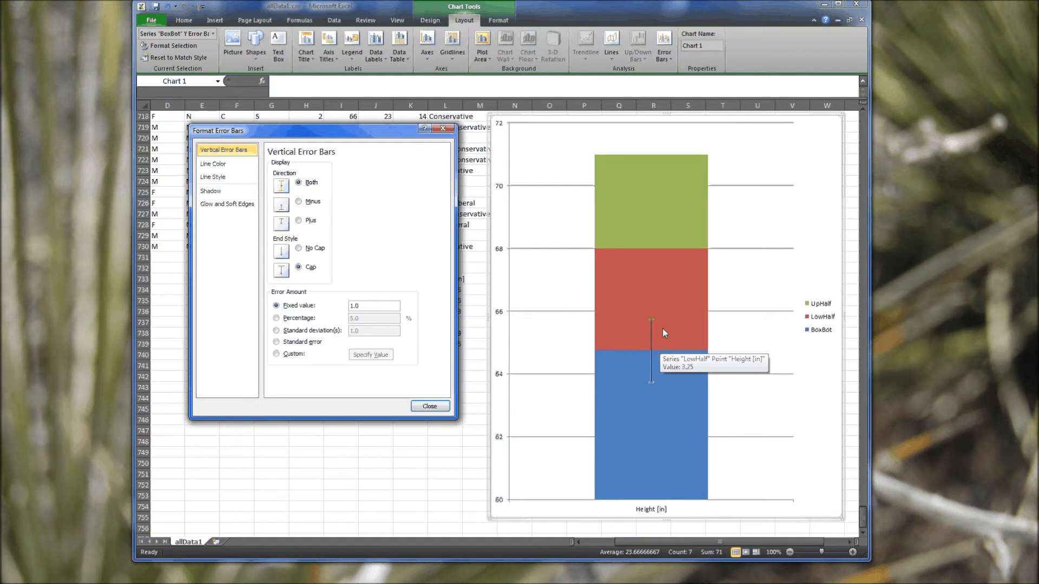
pyautogui.click(666, 361)
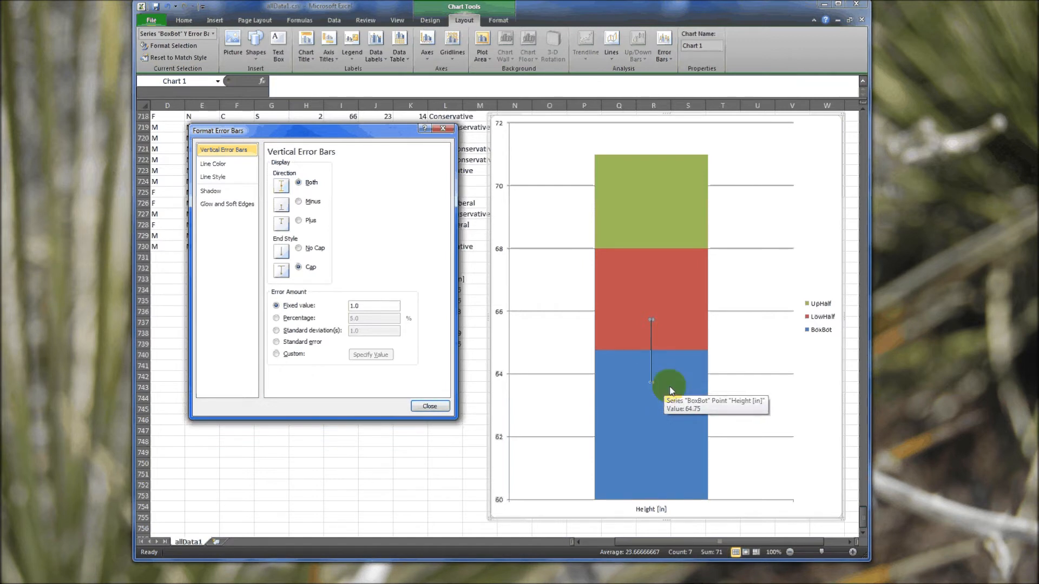
# - Set the BoxBot error bars to the Minus direction with a custom error amount, keeping the whisker values in view
pyautogui.click(313, 202)
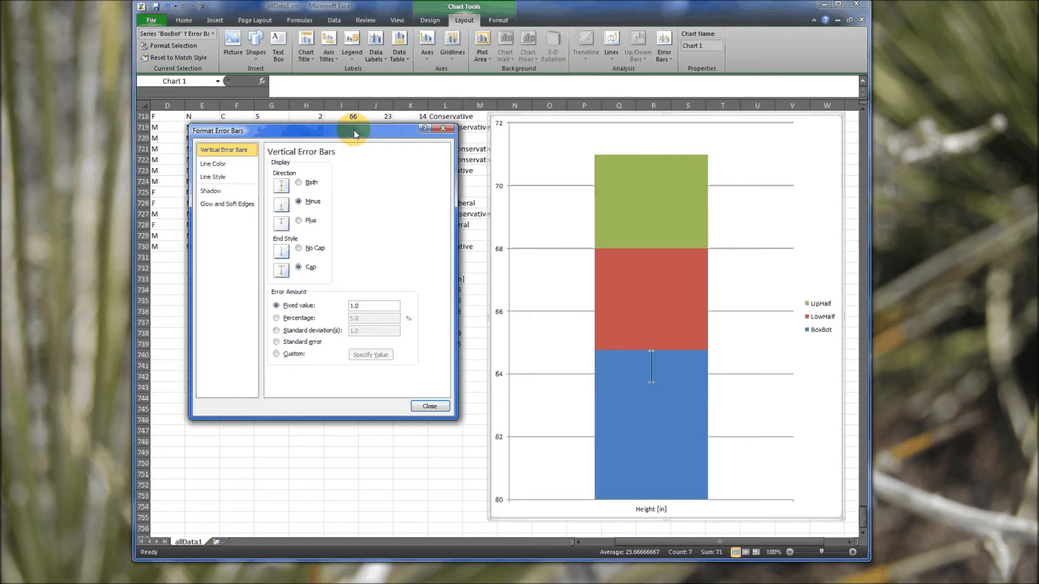
pyautogui.moveTo(354, 134); pyautogui.dragTo(222, 119)
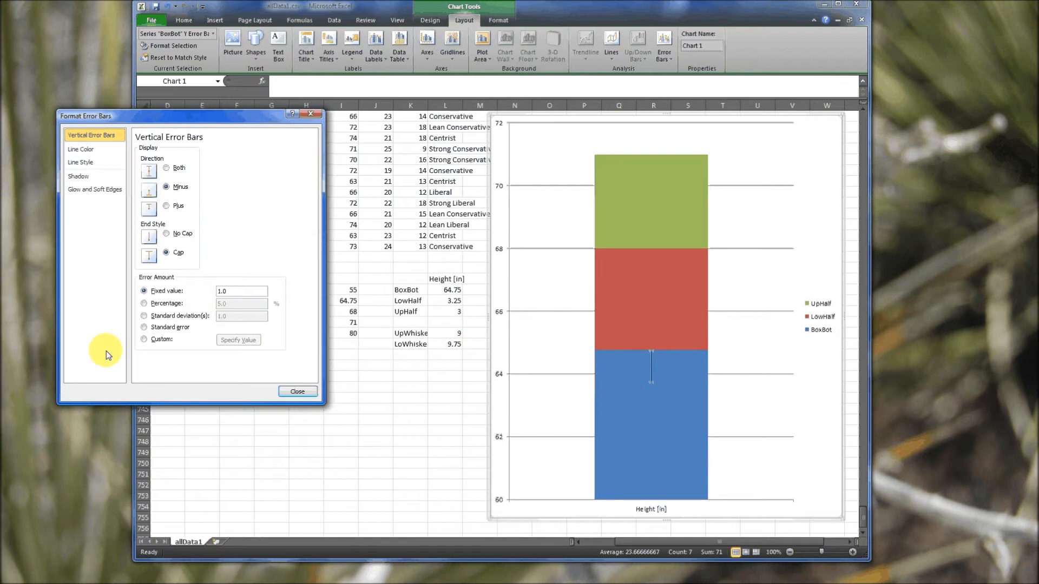
pyautogui.click(144, 340)
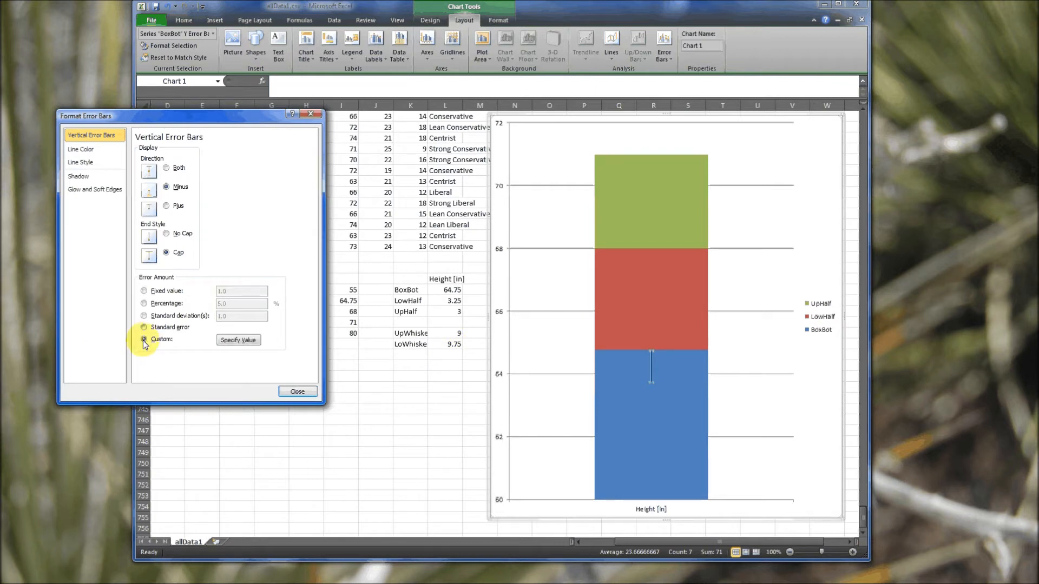
pyautogui.click(228, 342)
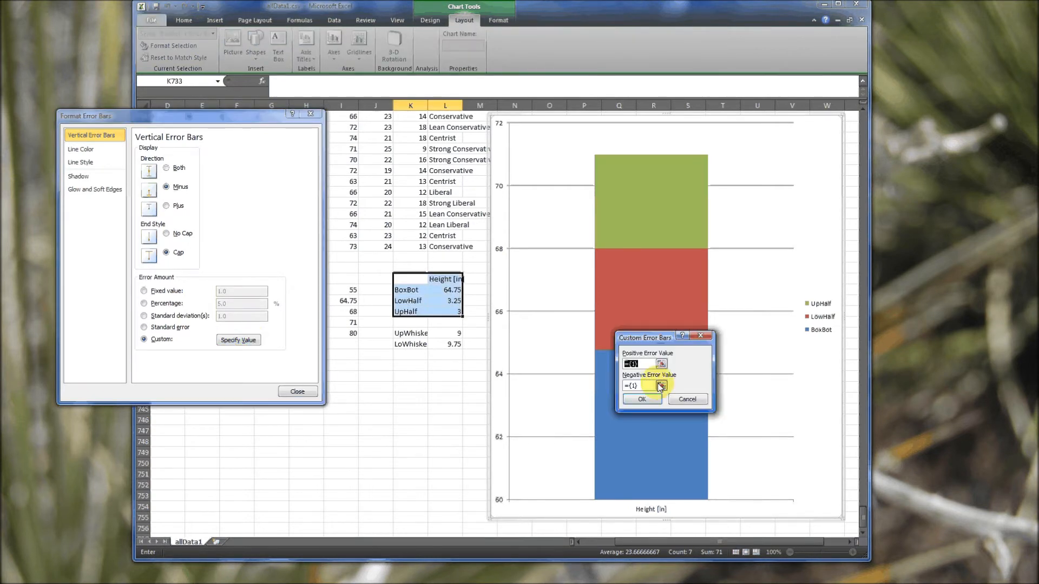
# - Try to add cell L739 as the negative error value of the BoxBot error bars
pyautogui.click(623, 386)
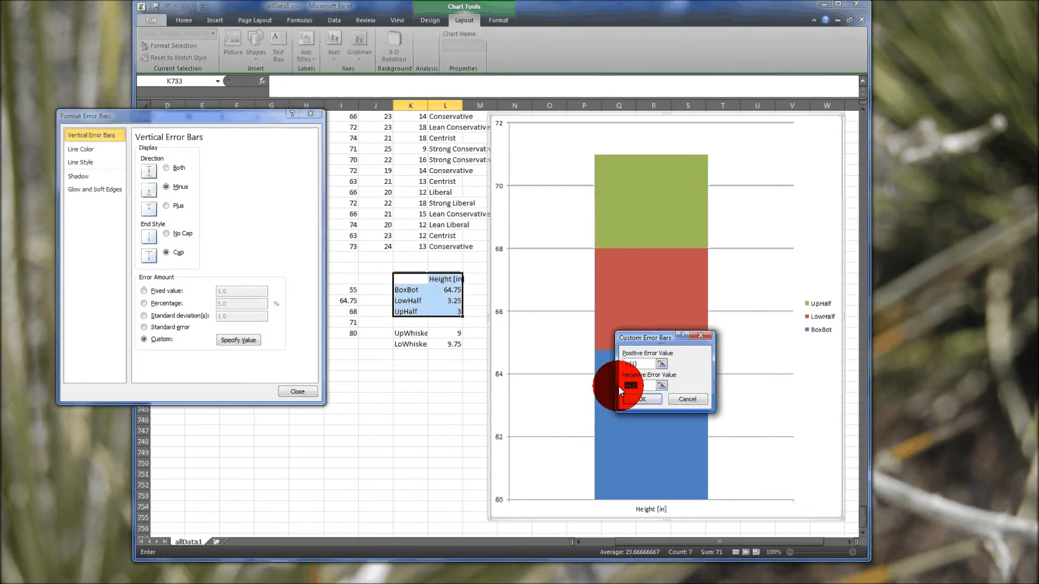
pyautogui.click(452, 349)
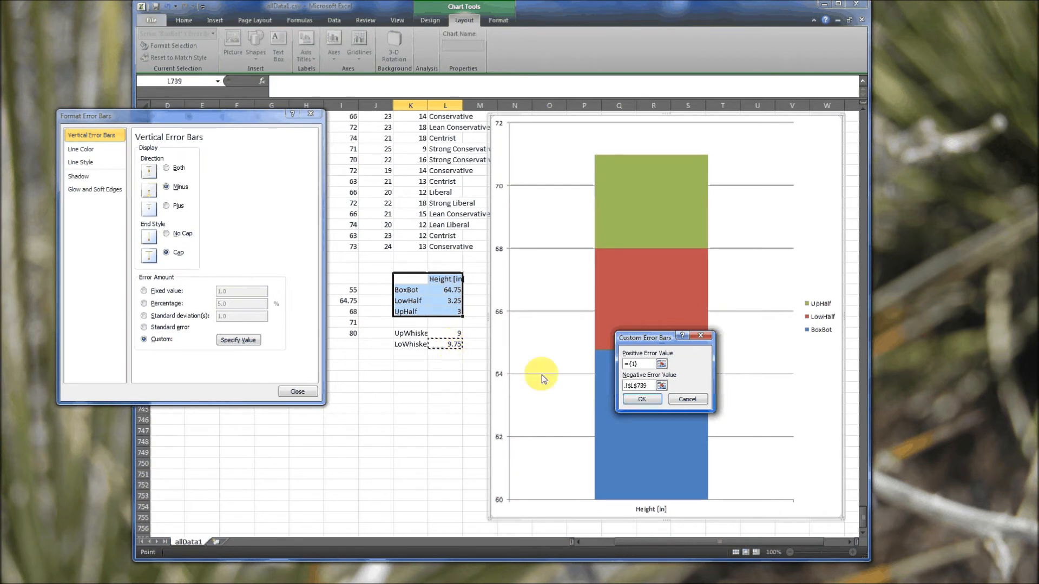
pyautogui.click(639, 401)
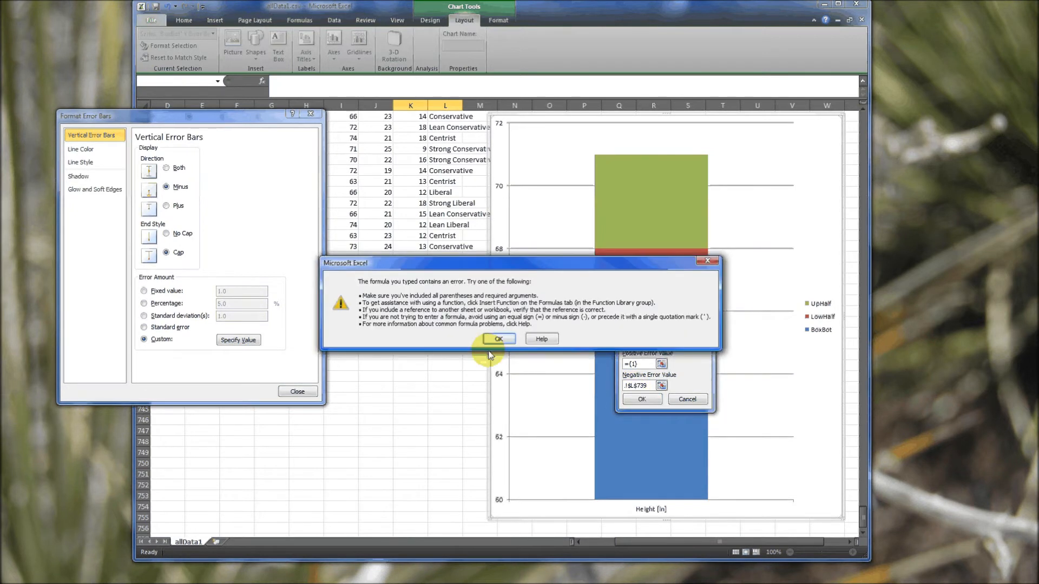
pyautogui.click(495, 340)
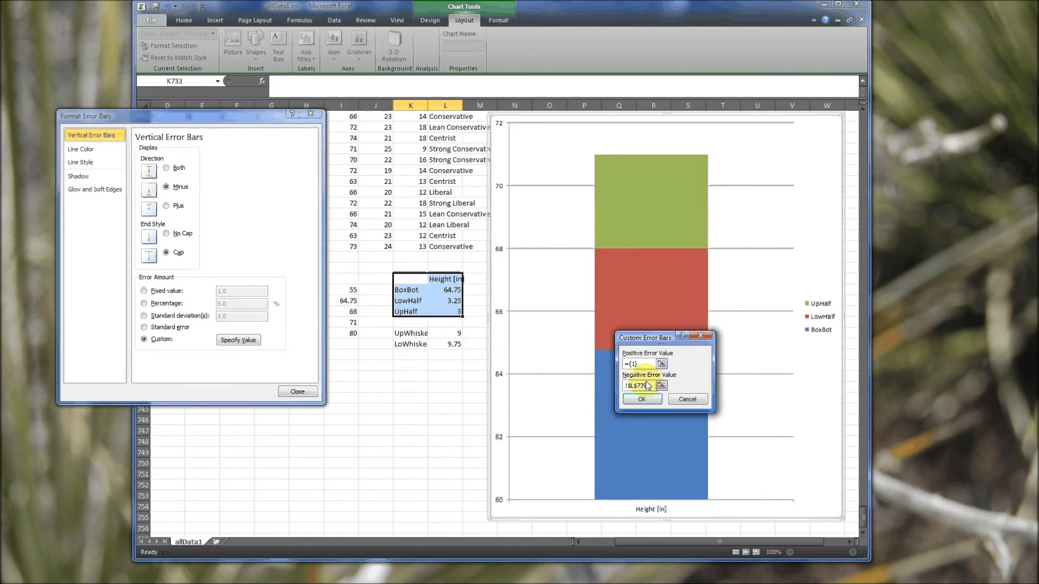
# - Set the BoxBot error bars' custom negative error value to =allData1!$L$739, the LoWhisker cell
pyautogui.click(661, 385)
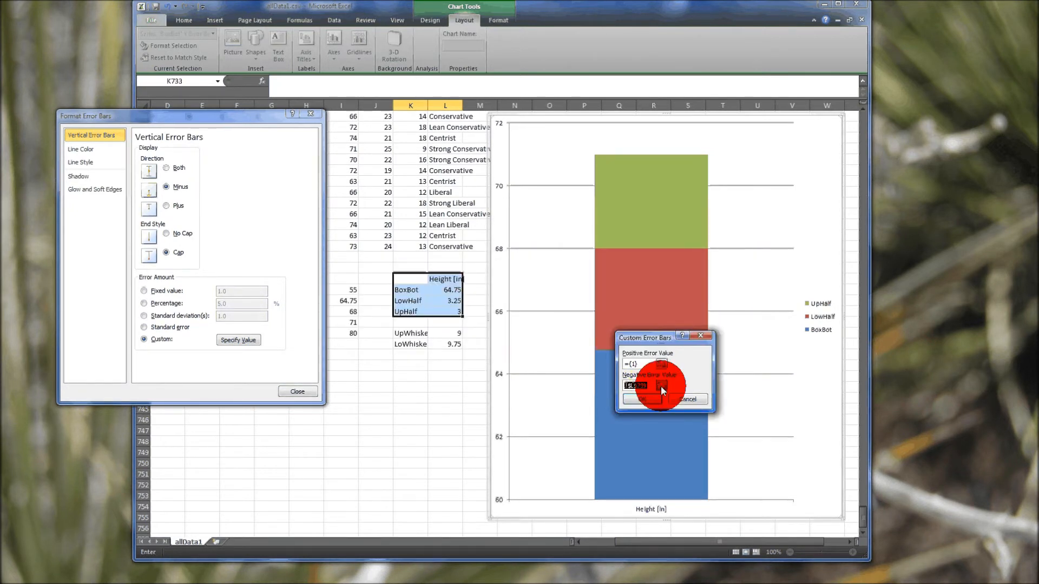
pyautogui.click(433, 350)
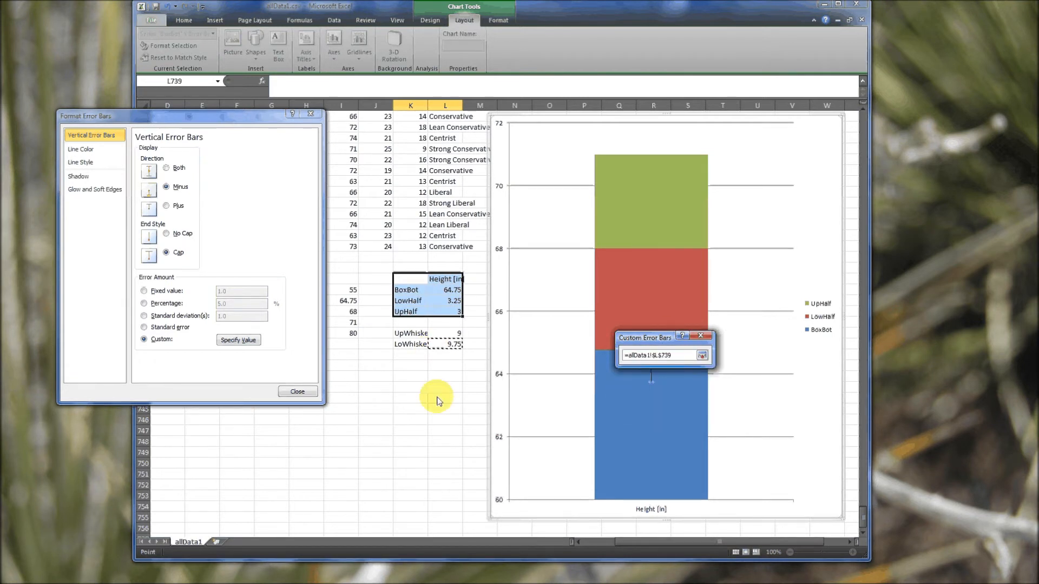
pyautogui.click(702, 356)
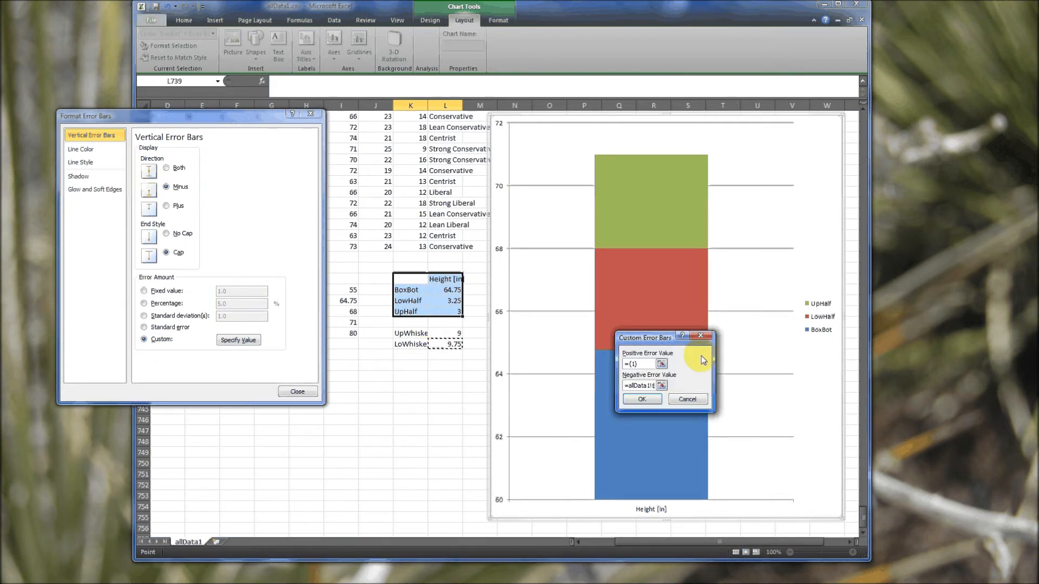
pyautogui.click(643, 400)
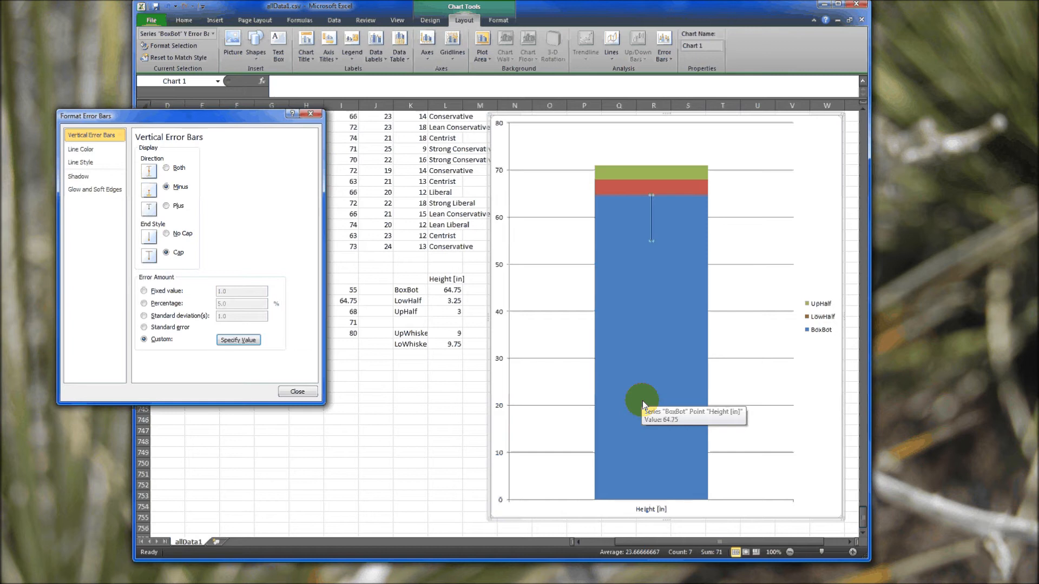
# - Give the BoxBot series a solid white fill and deselect the chart
pyautogui.click(661, 295)
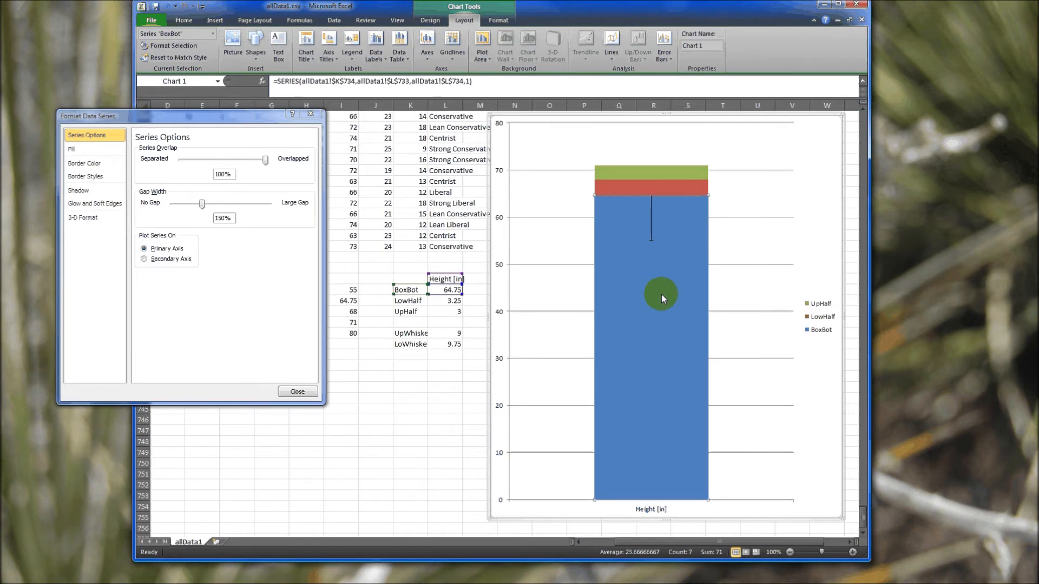
pyautogui.click(81, 151)
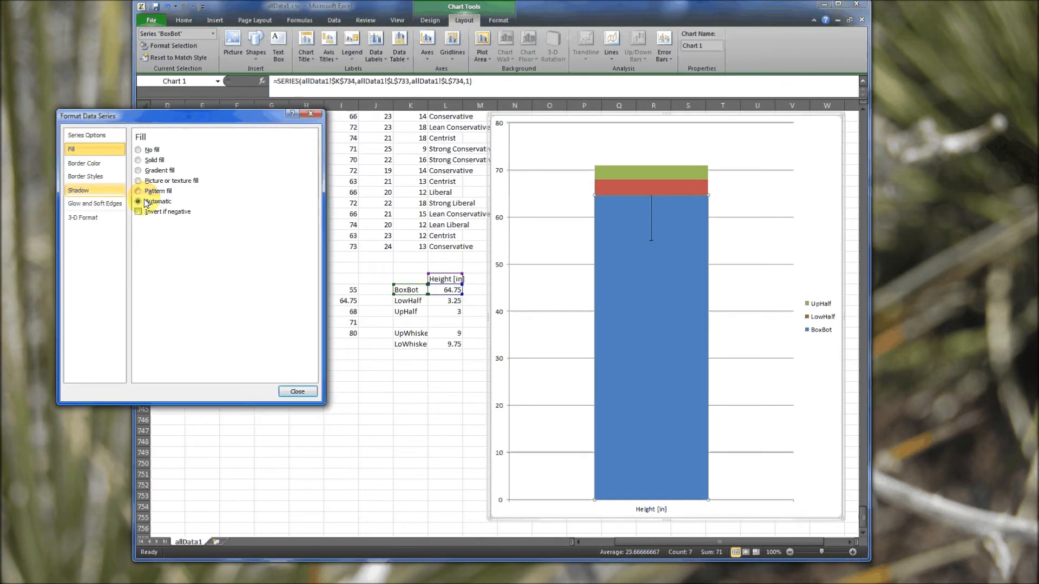
pyautogui.click(153, 160)
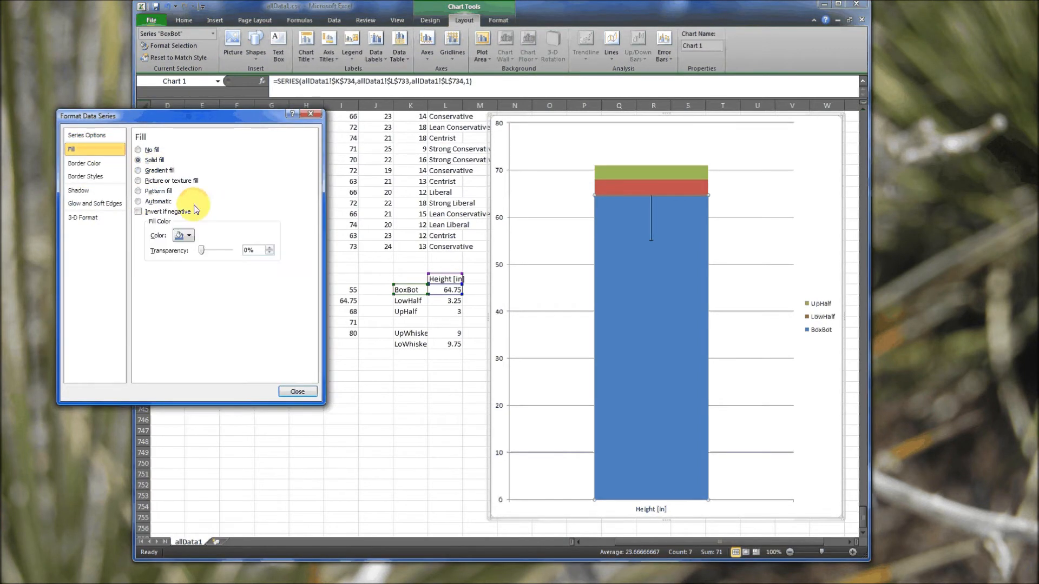
pyautogui.click(187, 236)
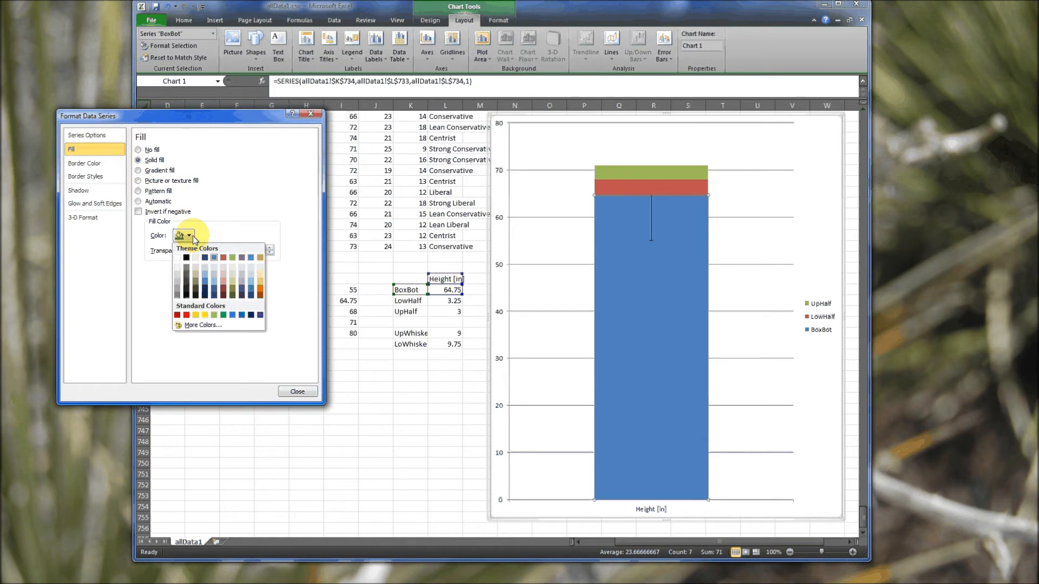
pyautogui.click(178, 258)
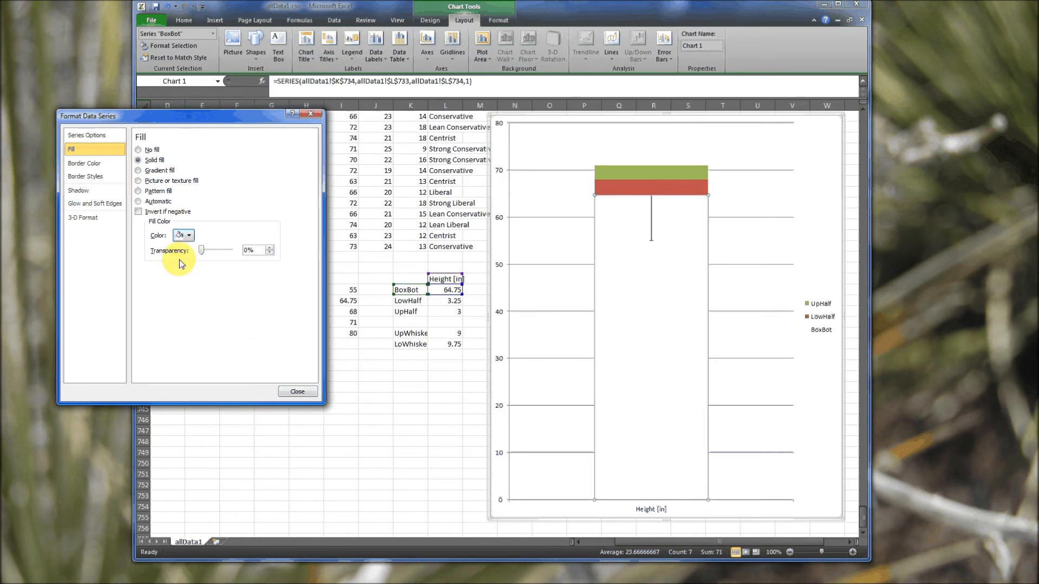
pyautogui.click(297, 392)
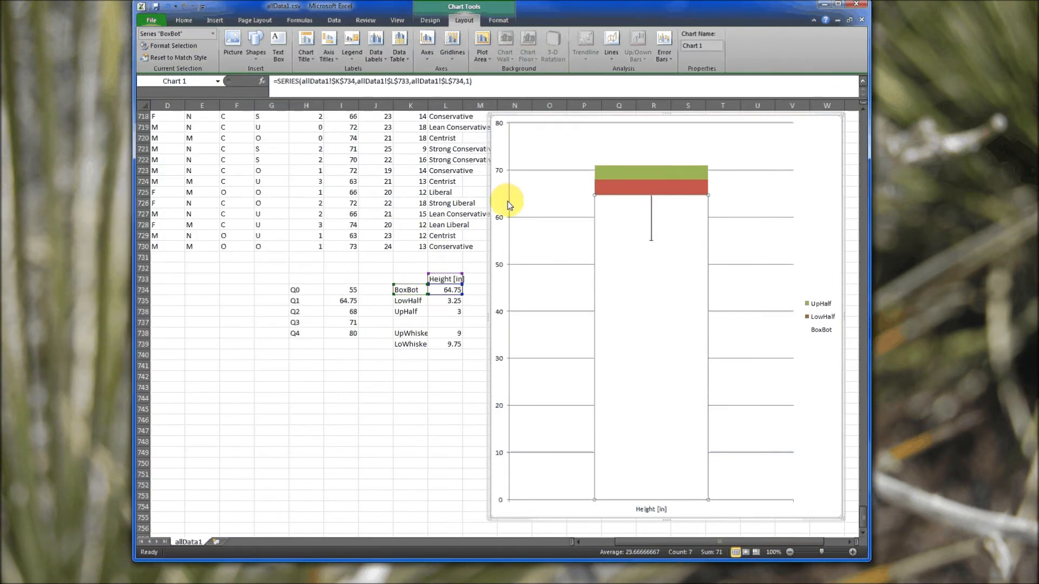
pyautogui.click(410, 376)
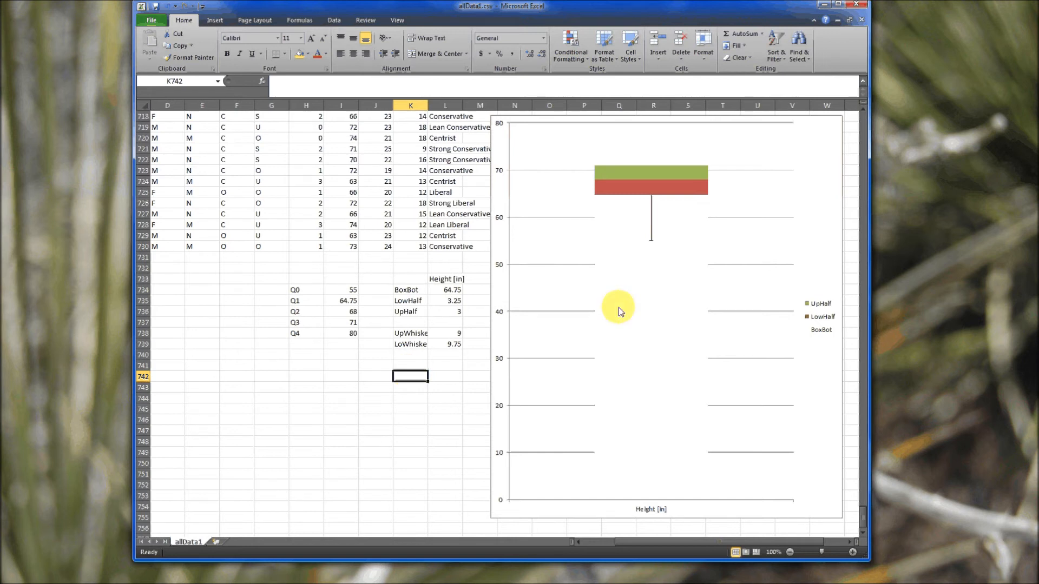
# - Set the BoxBot series to No Fill so the gridlines show through the lower column segment
pyautogui.rightClick(649, 298)
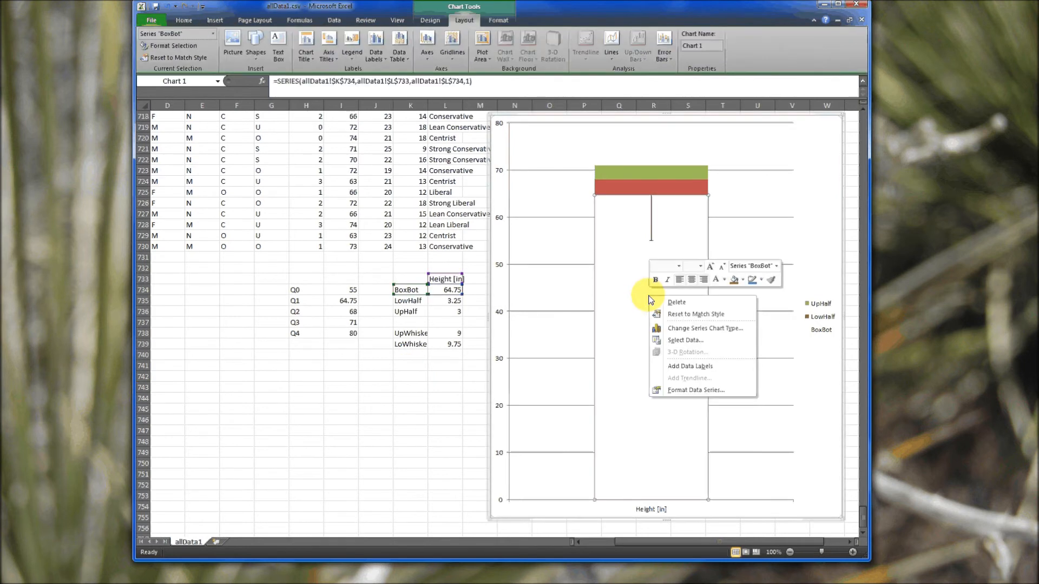
pyautogui.click(739, 280)
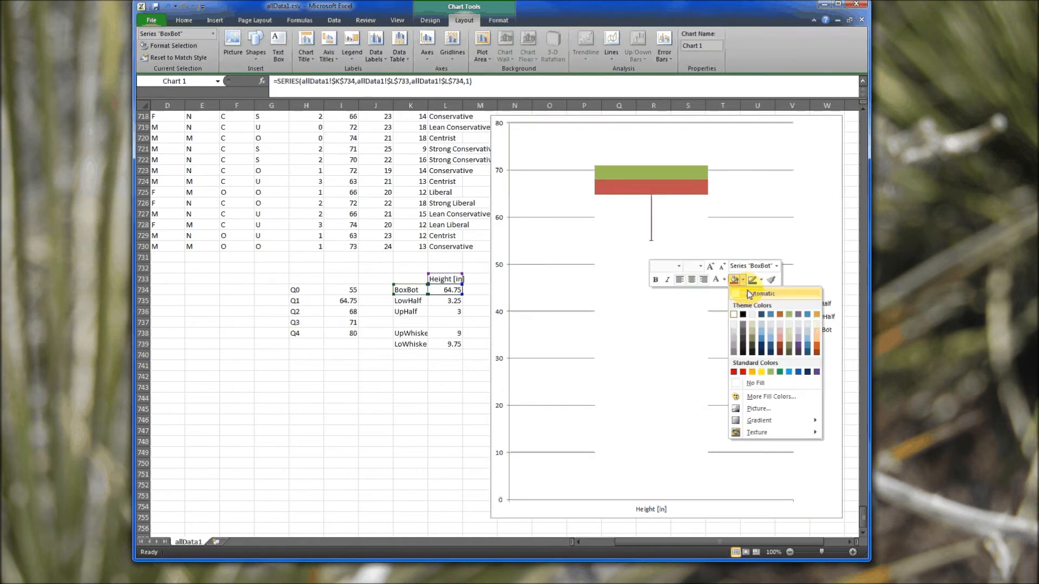
pyautogui.click(762, 384)
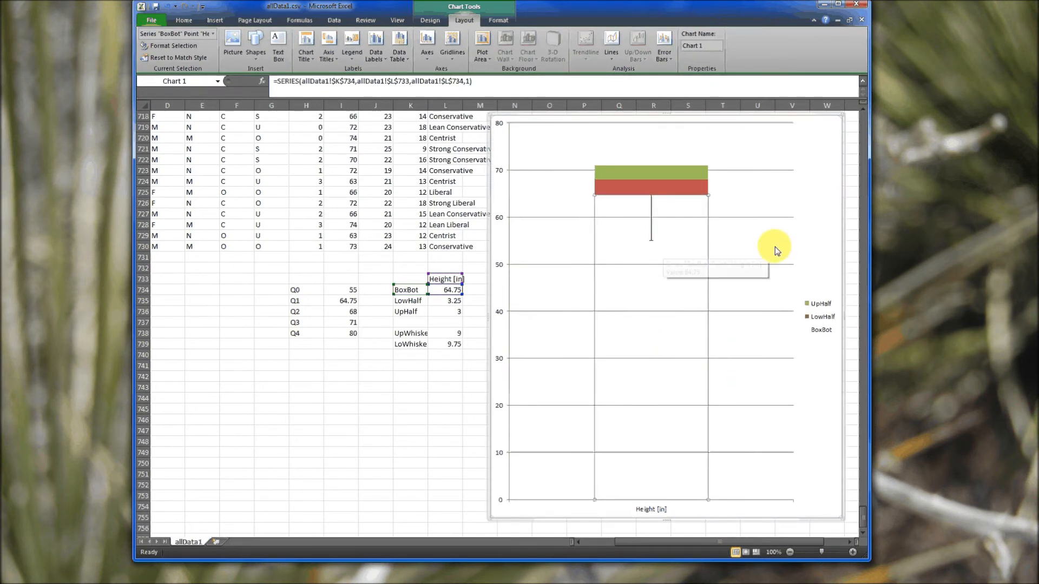
pyautogui.press('Escape')
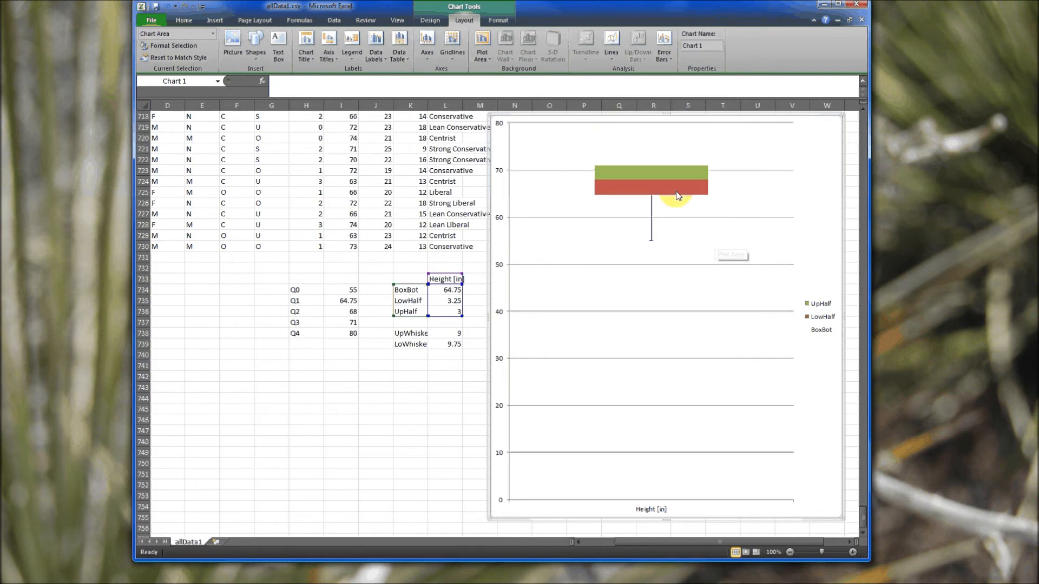
# - Add capped vertical error bars in the plus direction to the UpHalf series
pyautogui.click(652, 173)
pyautogui.click(652, 172)
pyautogui.click(661, 61)
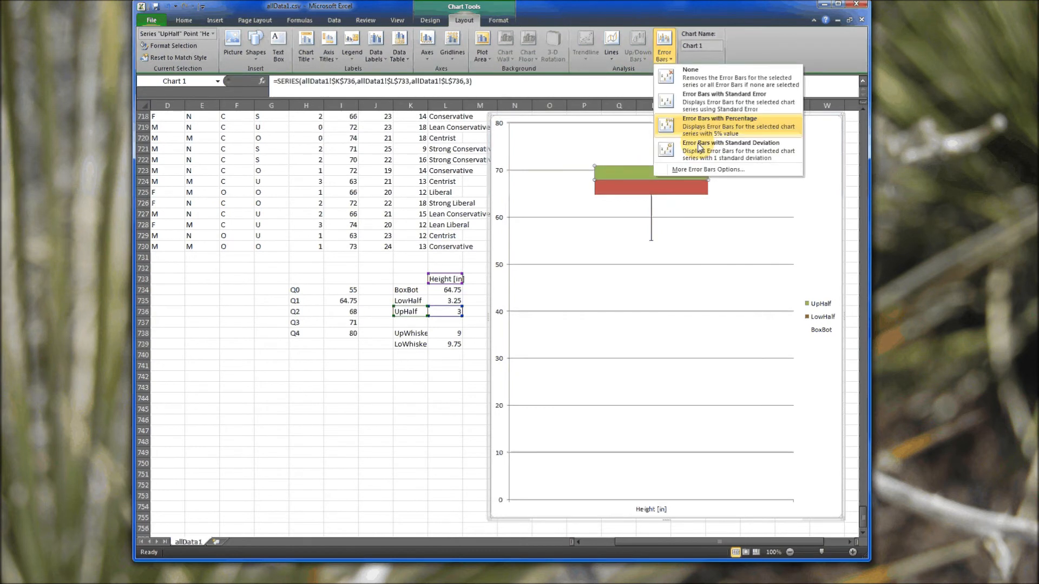
pyautogui.click(749, 170)
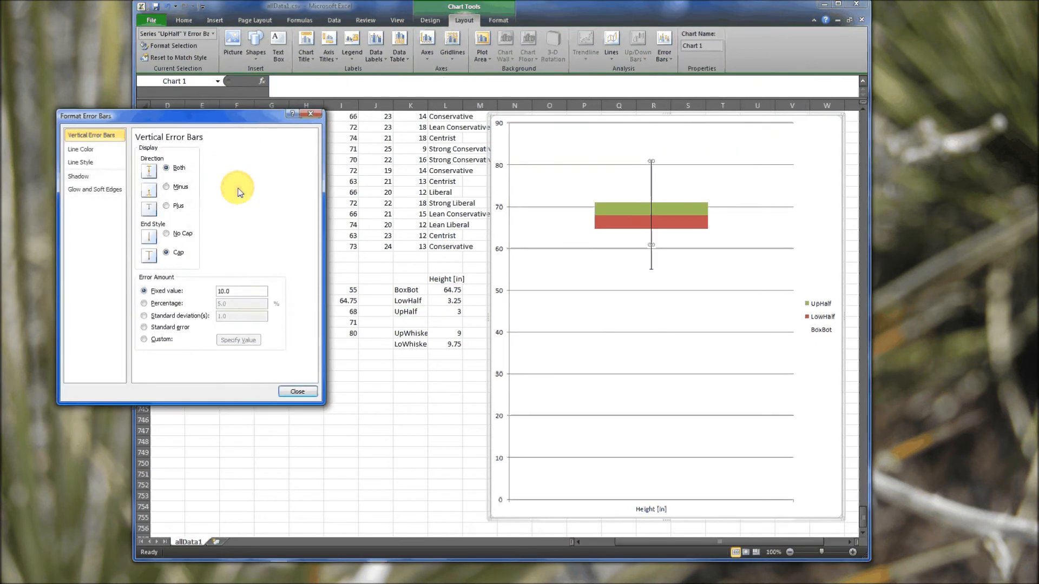
pyautogui.click(167, 206)
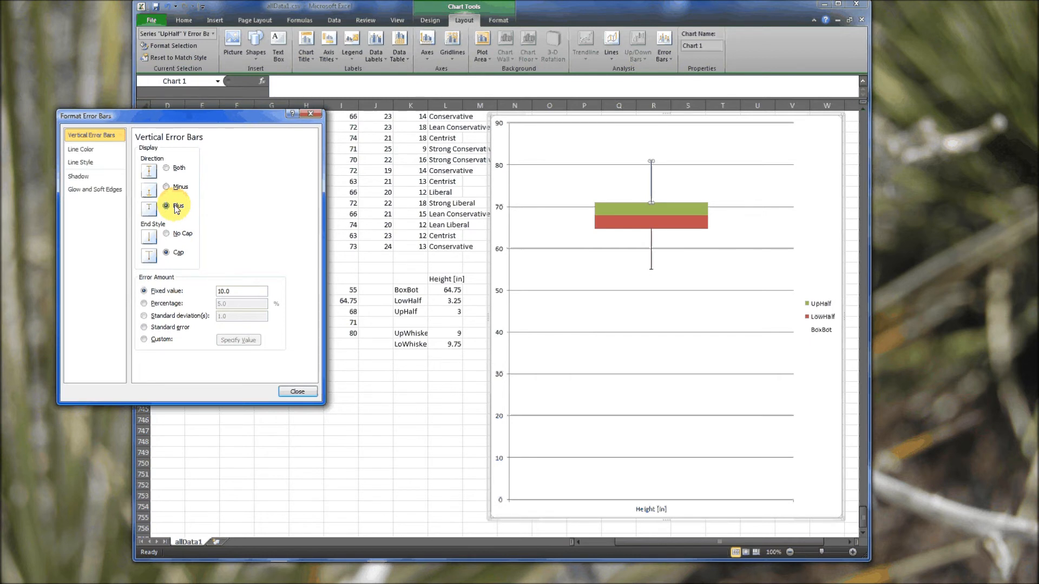
# - Set the UpHalf error bars' custom positive error value to =allData1!$L$738, the UpWhisker cell, and deselect the chart
pyautogui.click(144, 340)
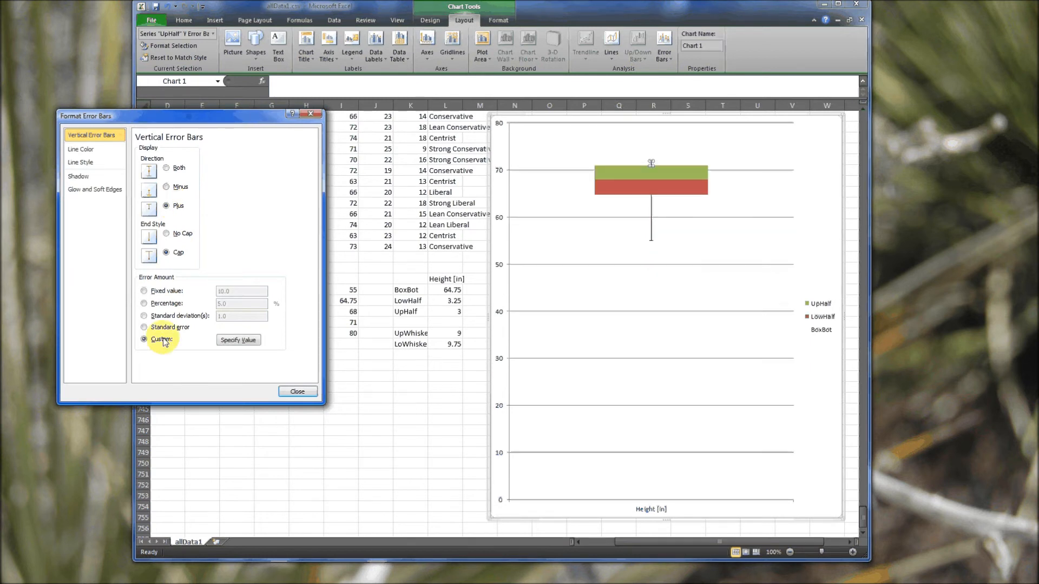
pyautogui.click(238, 341)
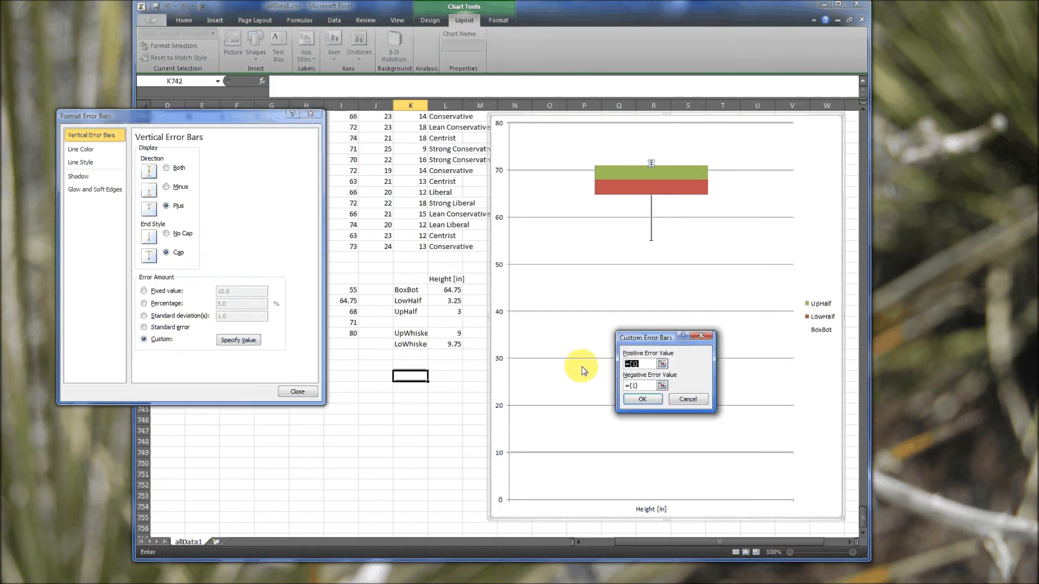
pyautogui.click(662, 365)
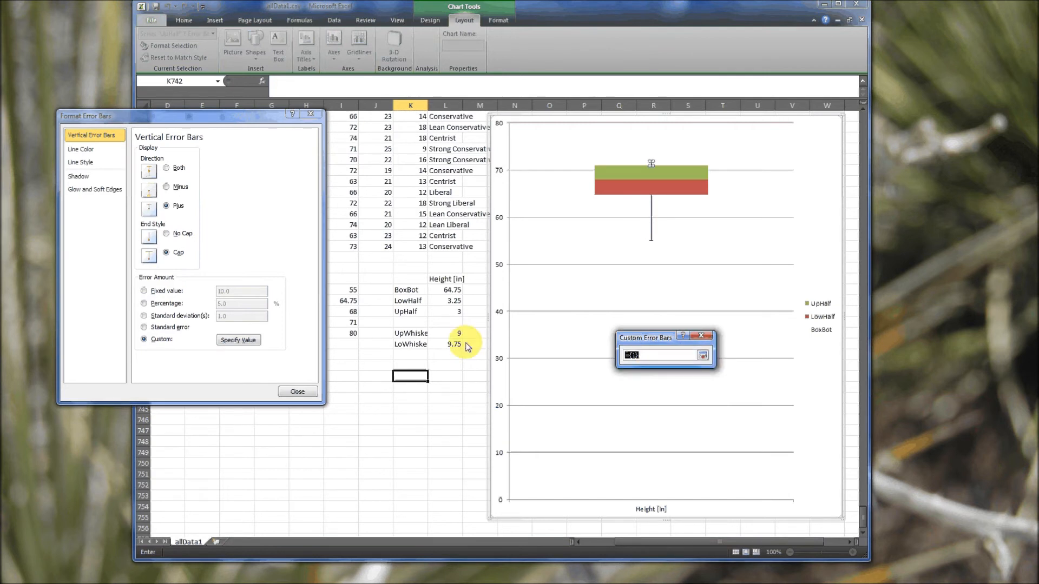
pyautogui.click(450, 336)
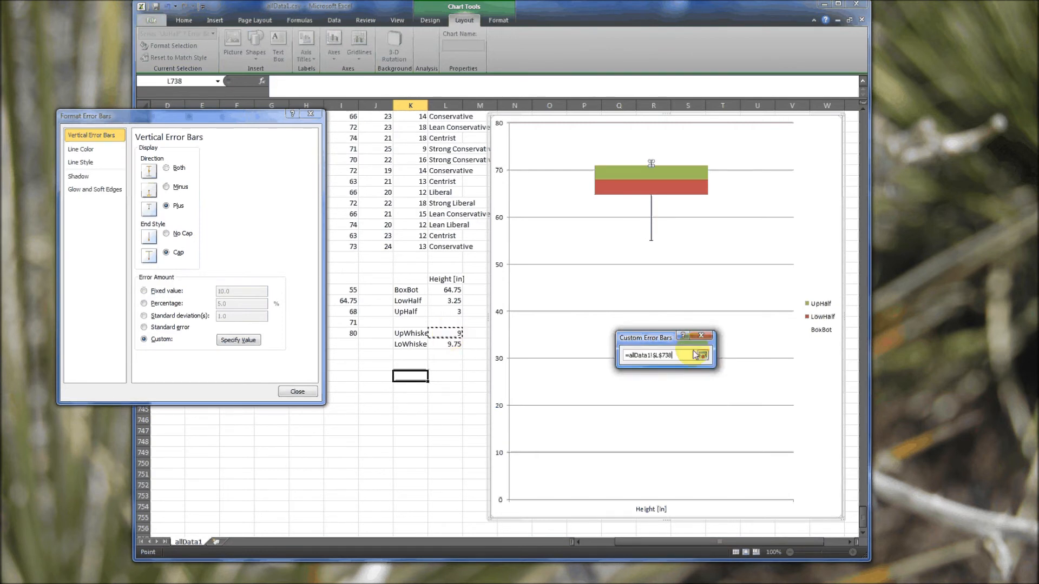
pyautogui.click(703, 356)
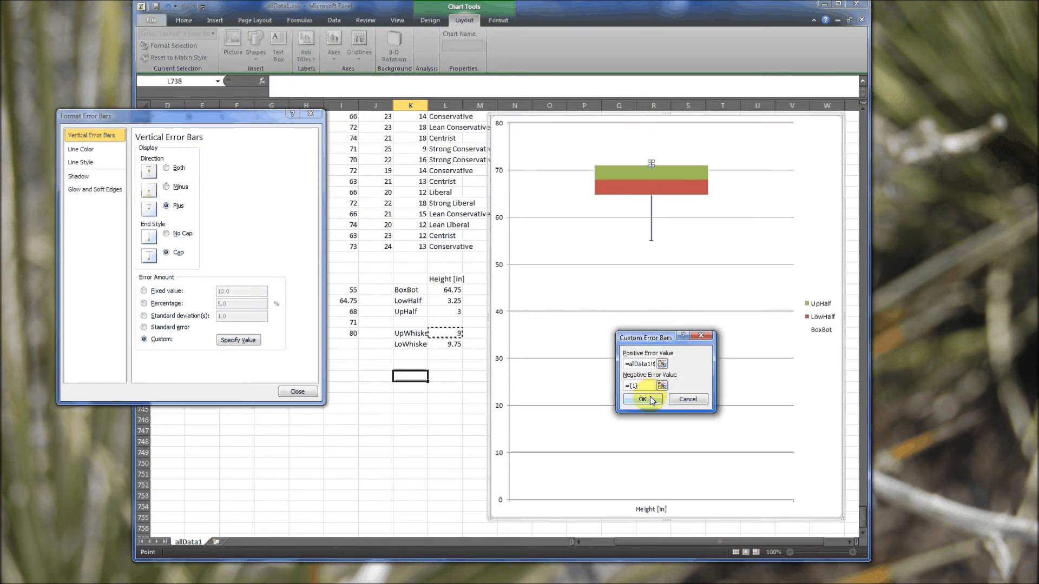
pyautogui.click(642, 399)
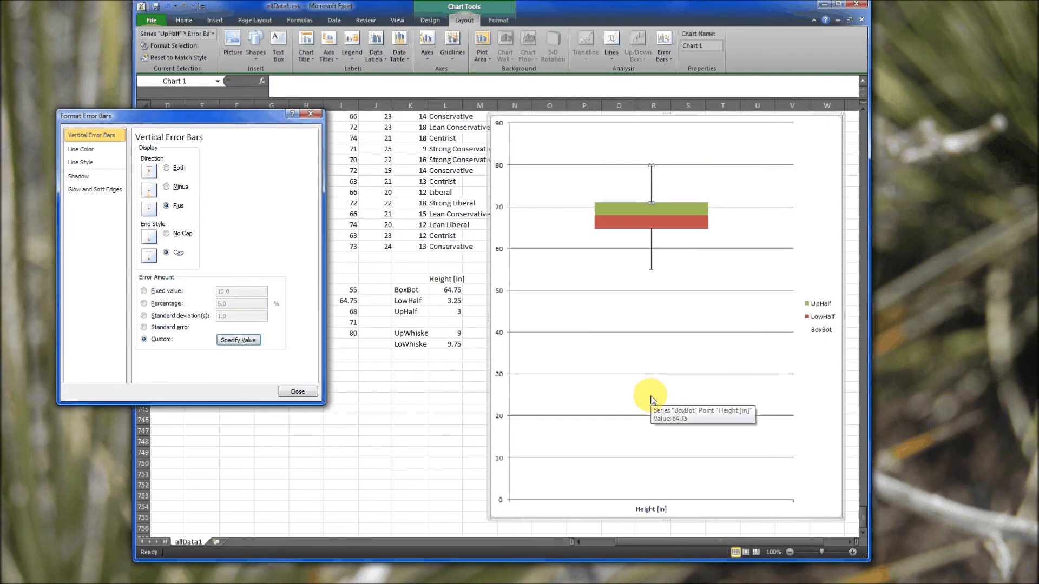
pyautogui.click(299, 392)
pyautogui.click(307, 395)
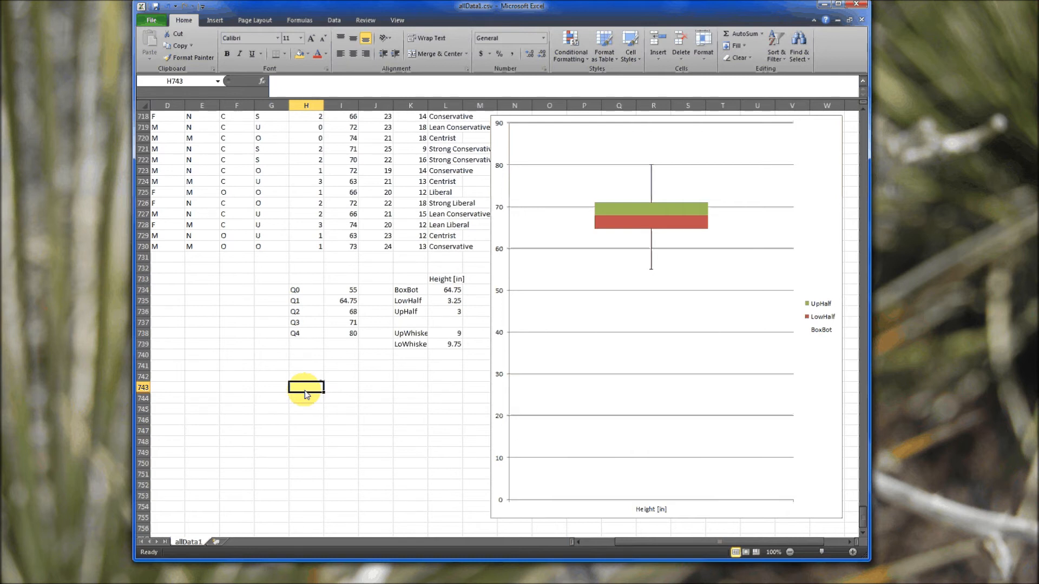
pyautogui.moveTo(671, 230)
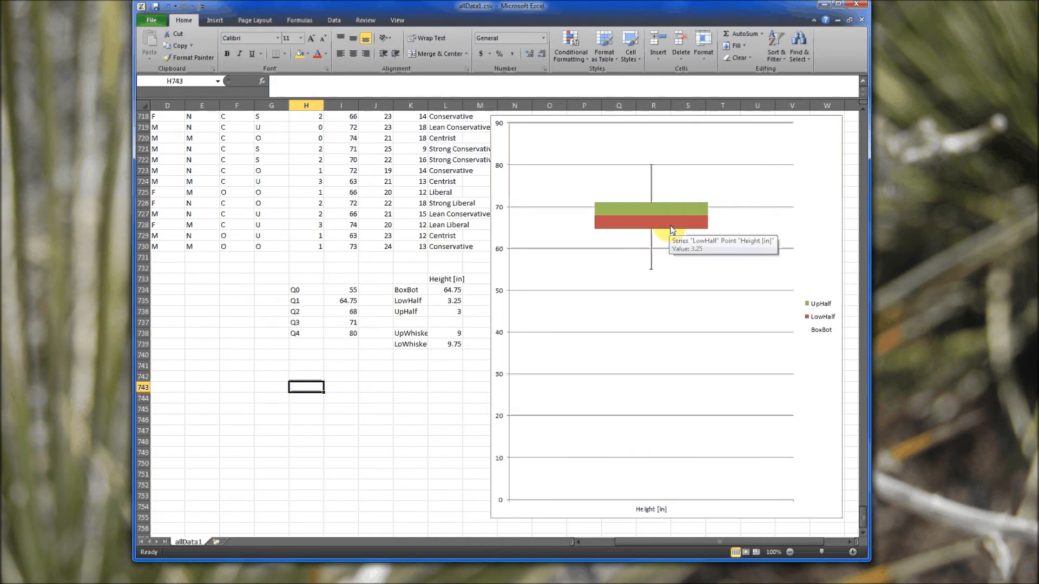
pyautogui.moveTo(655, 276)
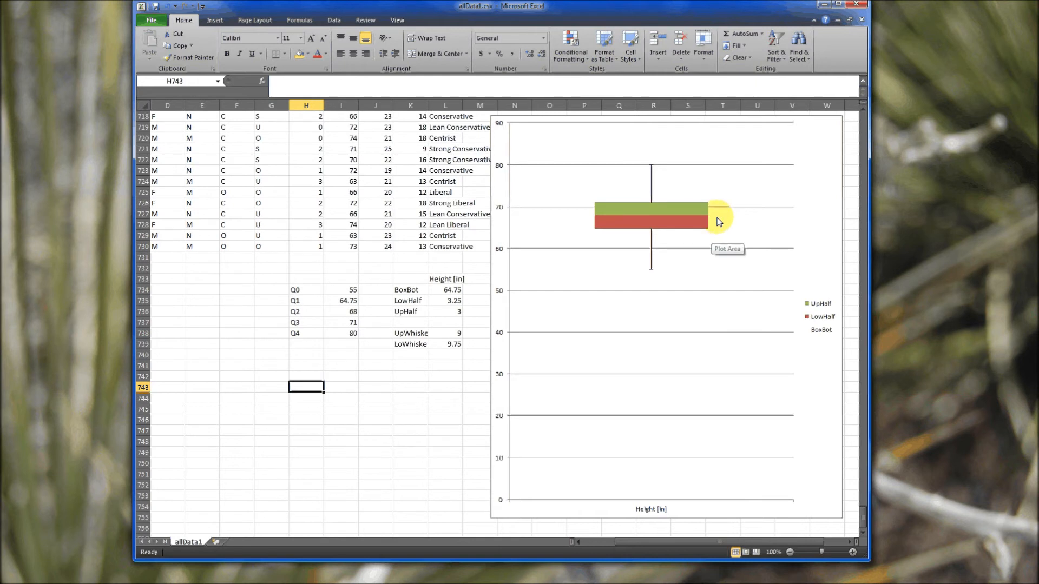
pyautogui.moveTo(702, 341)
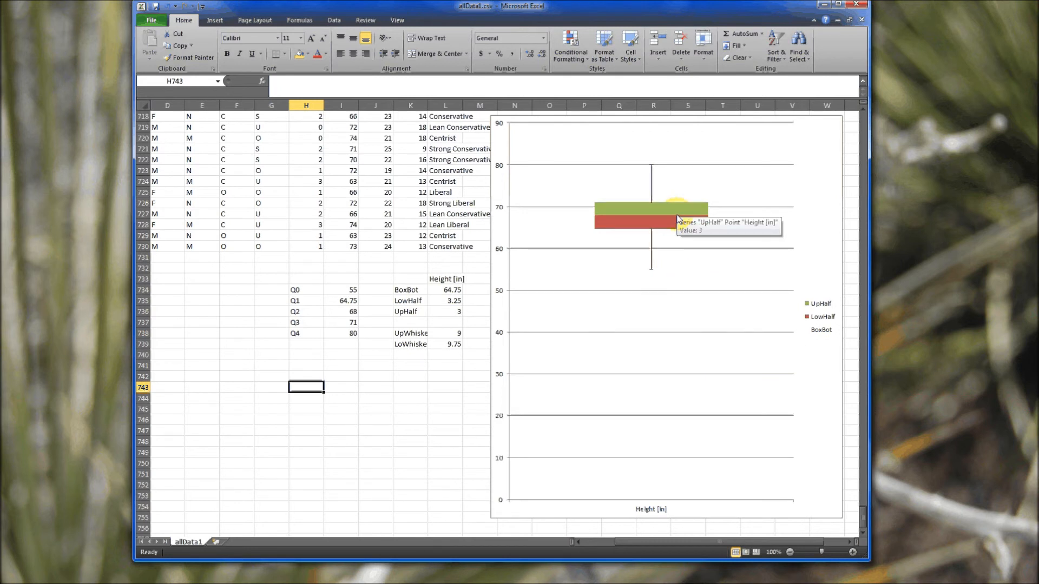
pyautogui.moveTo(701, 360)
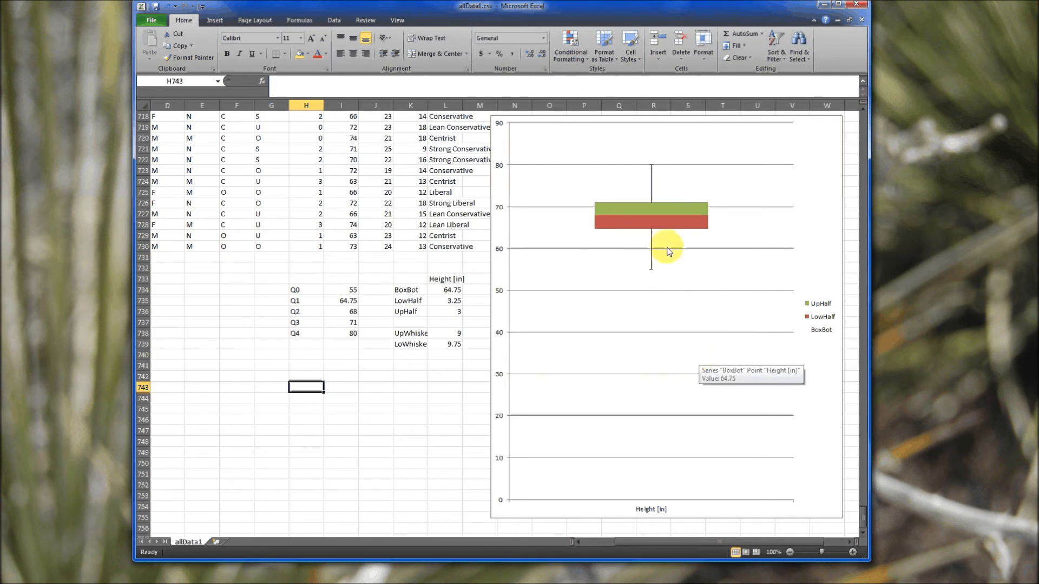
# - Give the LowHalf box segment a light tan theme fill and a black outline
pyautogui.click(680, 223)
pyautogui.click(680, 223)
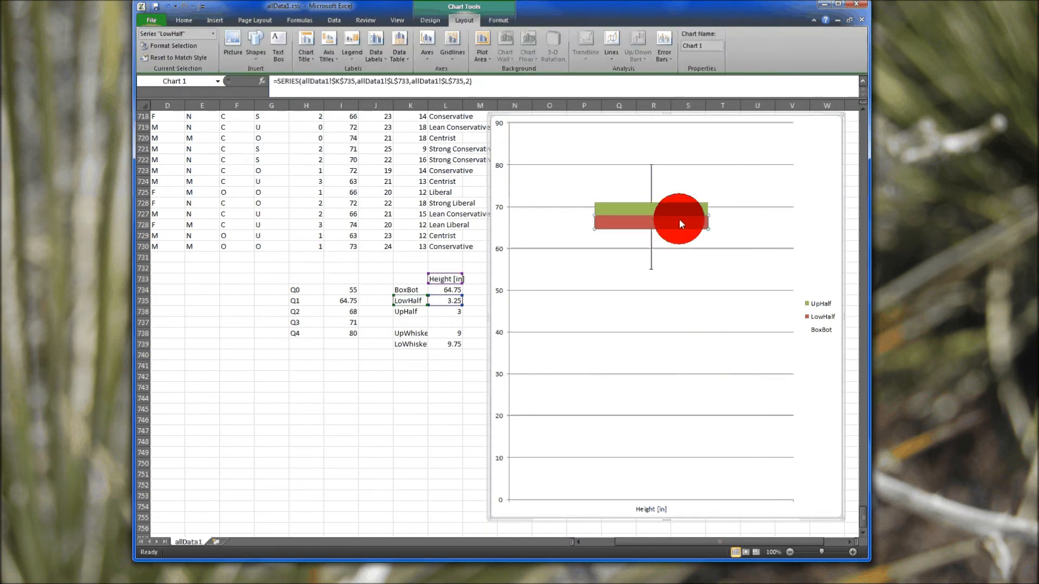
pyautogui.rightClick(680, 223)
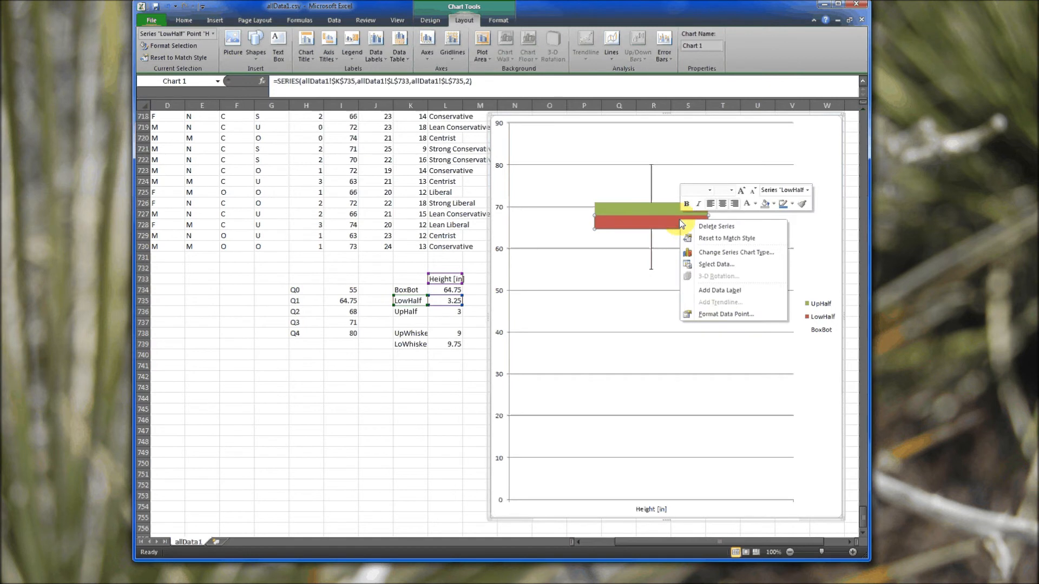
pyautogui.click(774, 205)
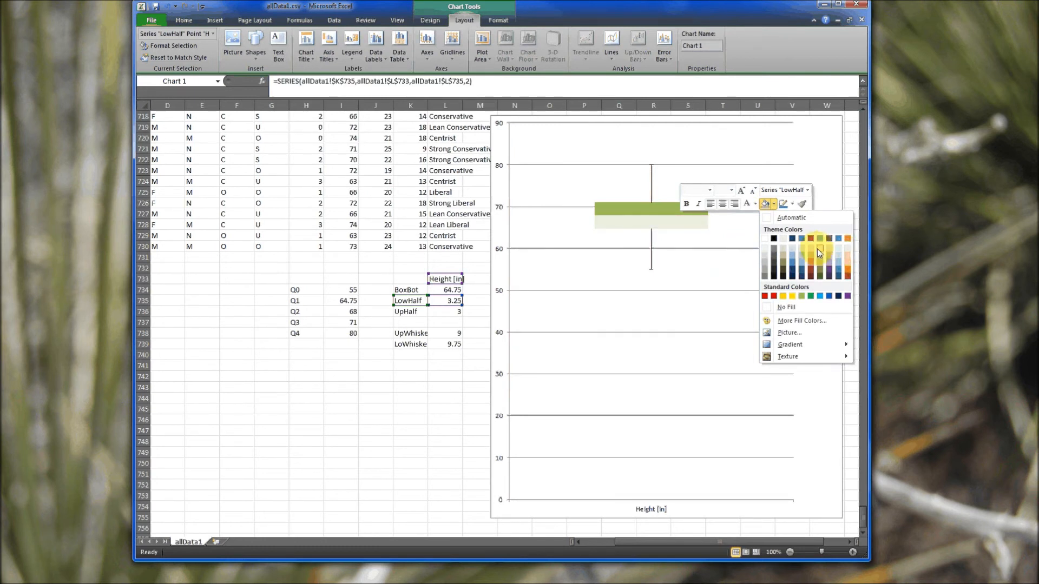
pyautogui.click(784, 240)
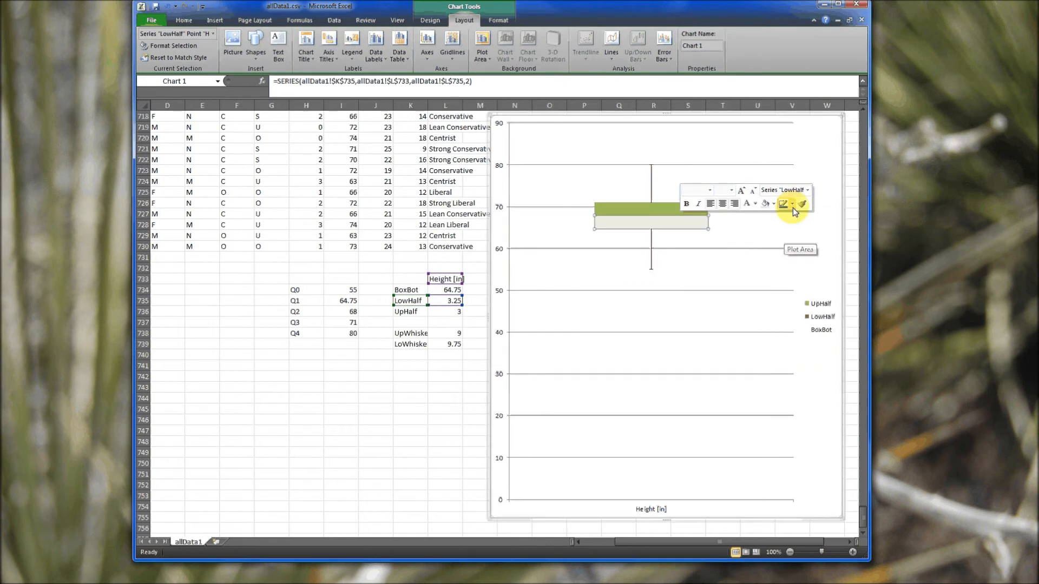
pyautogui.click(793, 204)
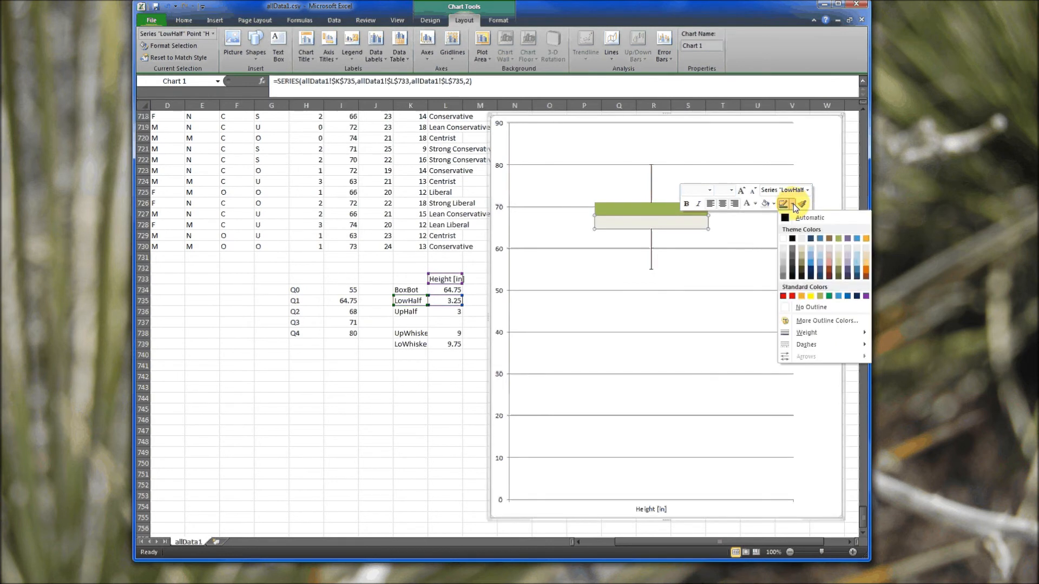
pyautogui.click(793, 239)
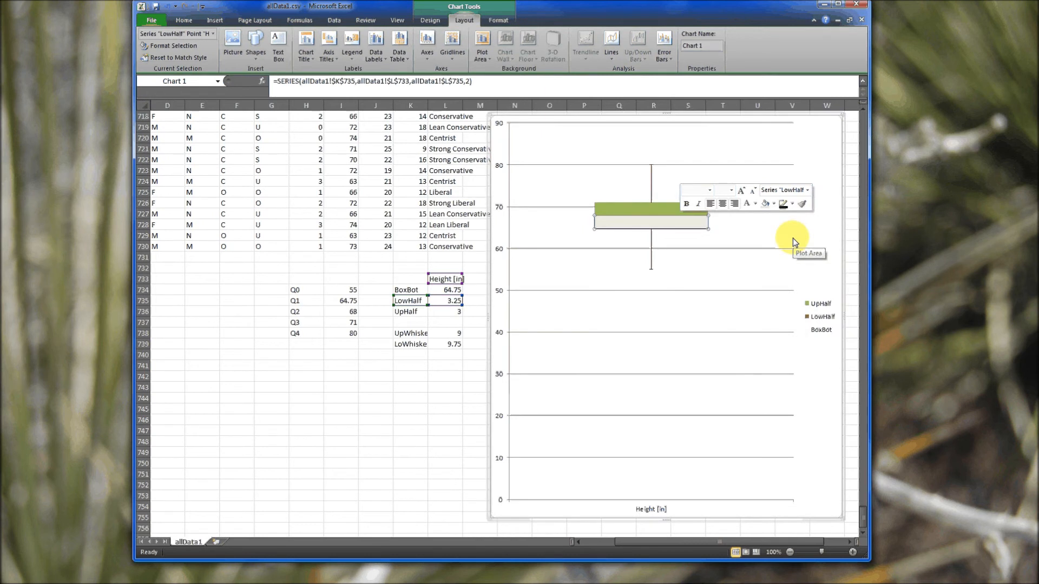
# - Apply the same light tan fill and black outline to the UpHalf series and deselect the chart
pyautogui.click(637, 214)
pyautogui.rightClick(637, 214)
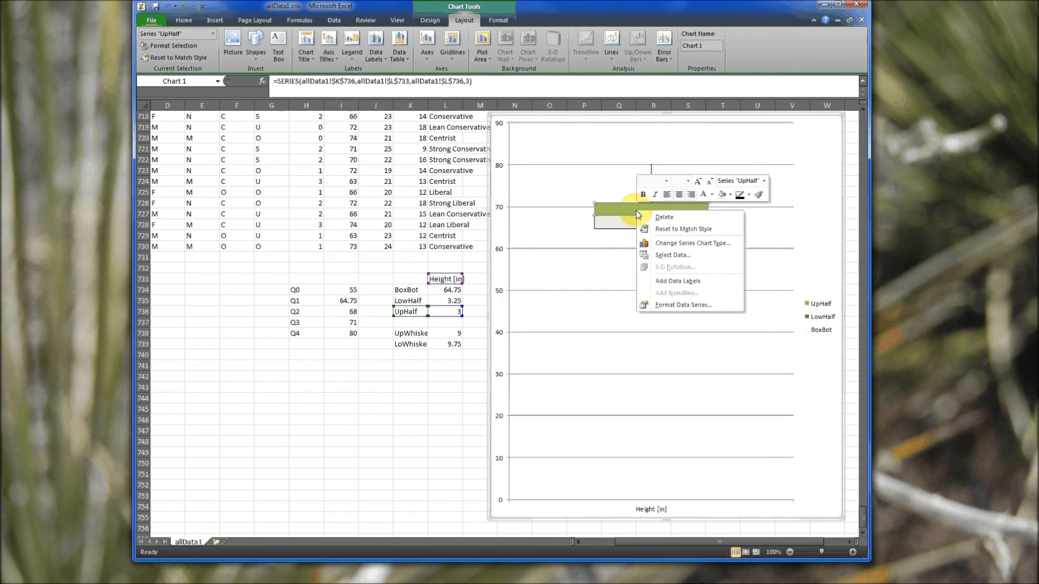
pyautogui.click(721, 196)
pyautogui.click(739, 194)
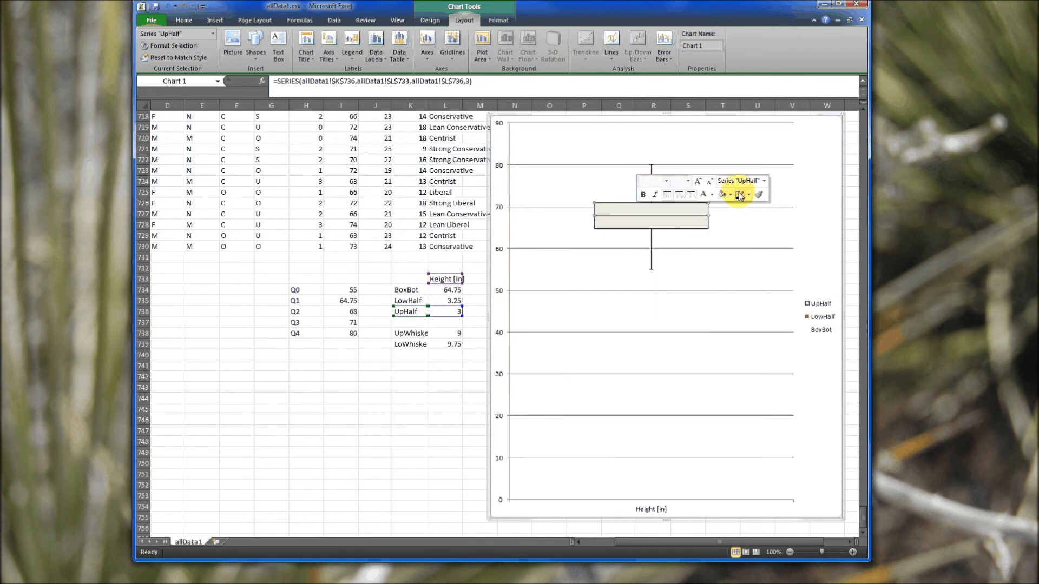
pyautogui.click(436, 380)
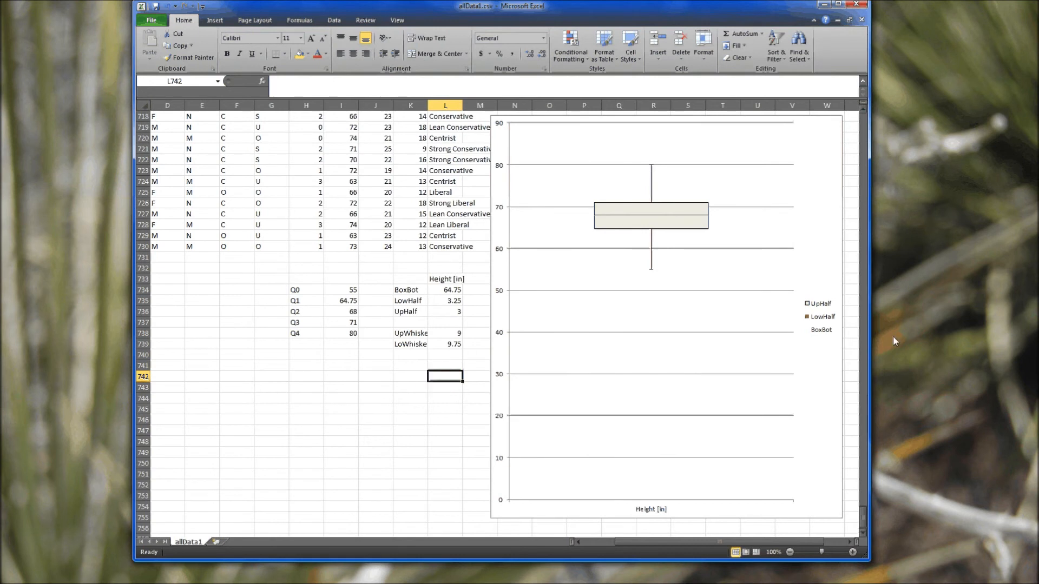
# - Delete the legend from the box plot chart
pyautogui.click(832, 322)
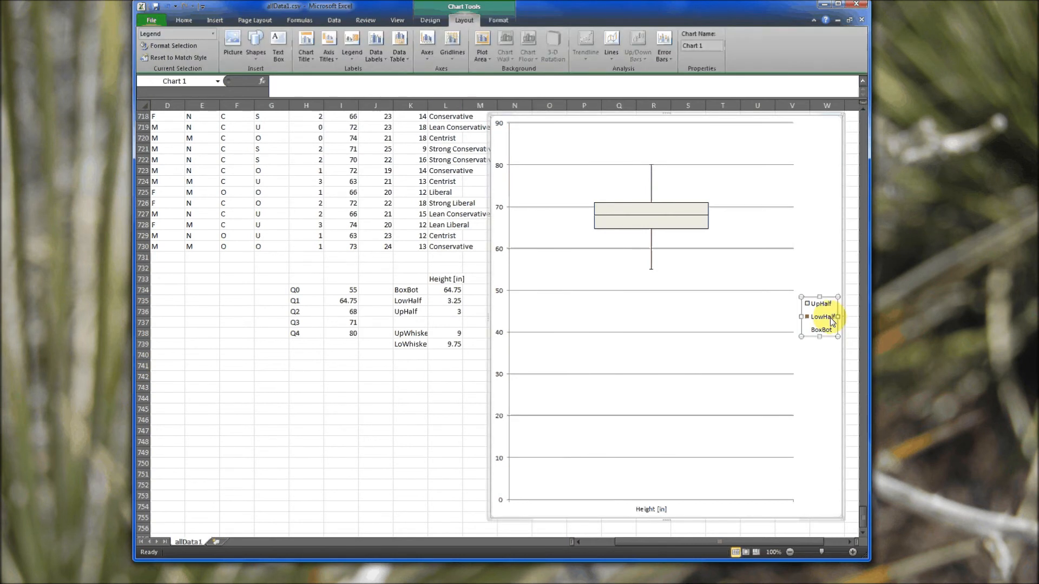
pyautogui.press('Delete')
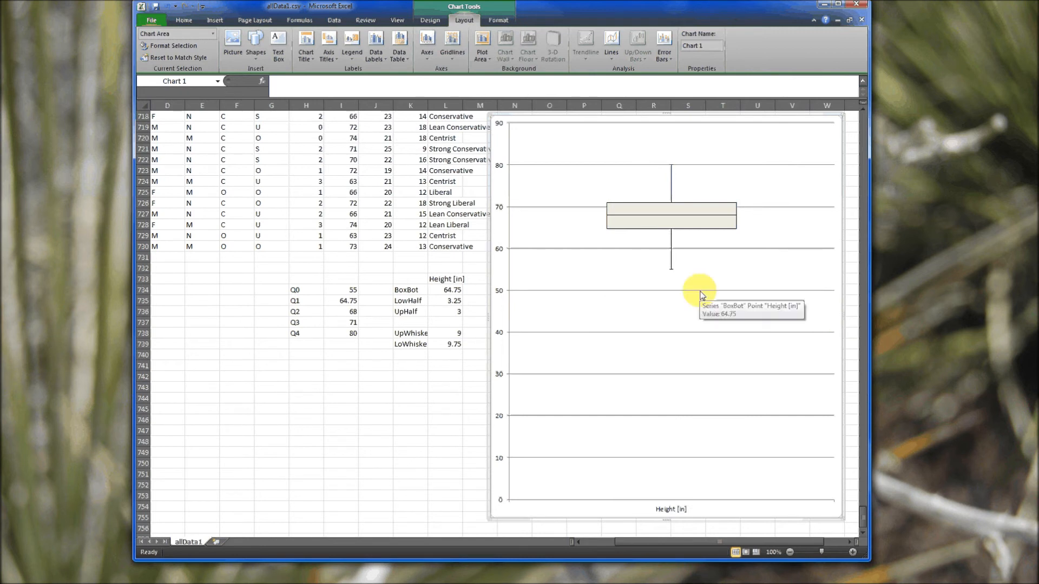
# - Format the chart's major horizontal gridlines as solid light gray lines and deselect them
pyautogui.click(574, 292)
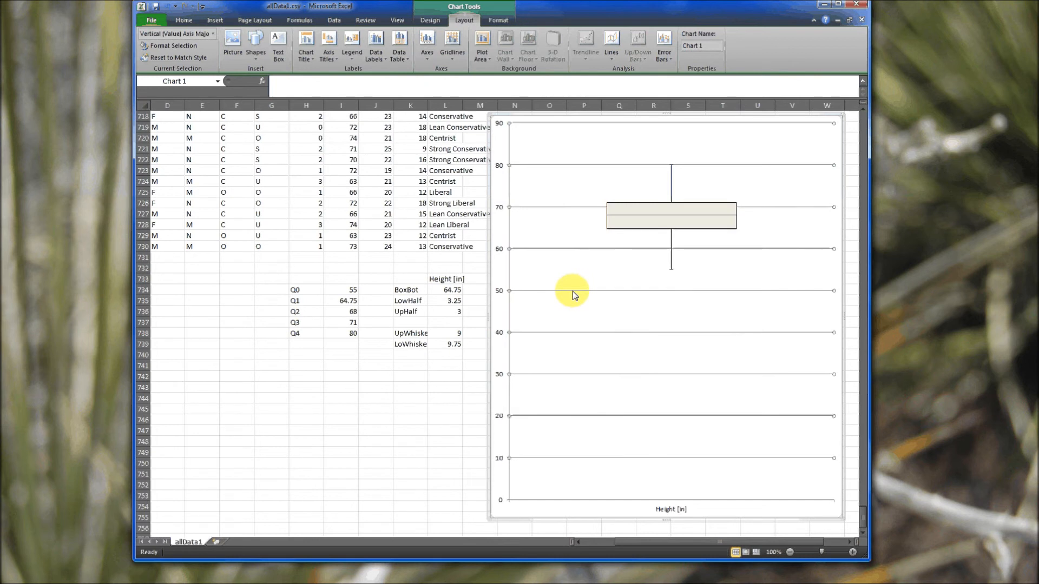
pyautogui.rightClick(572, 291)
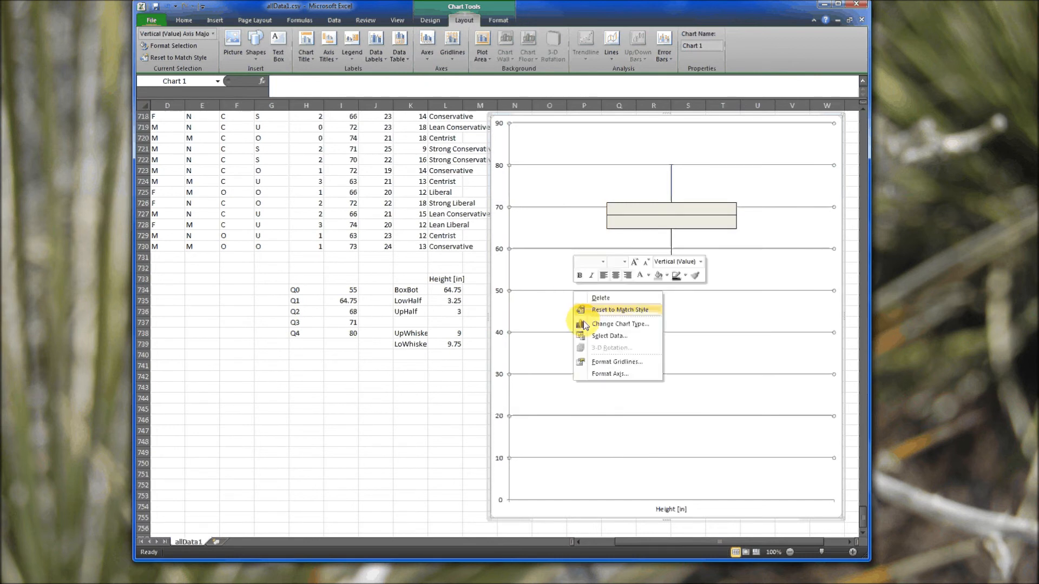
pyautogui.click(652, 366)
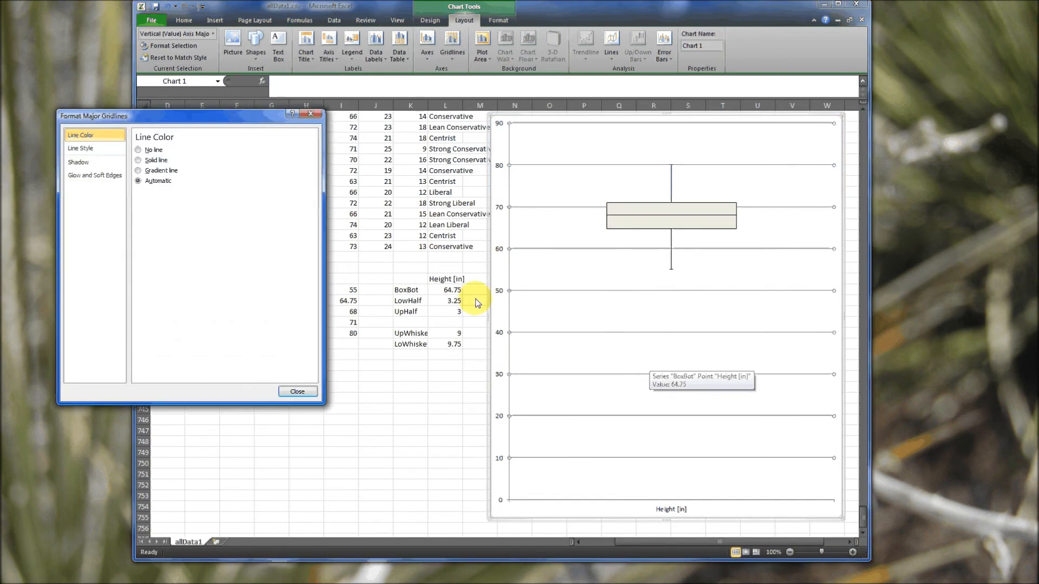
pyautogui.click(138, 150)
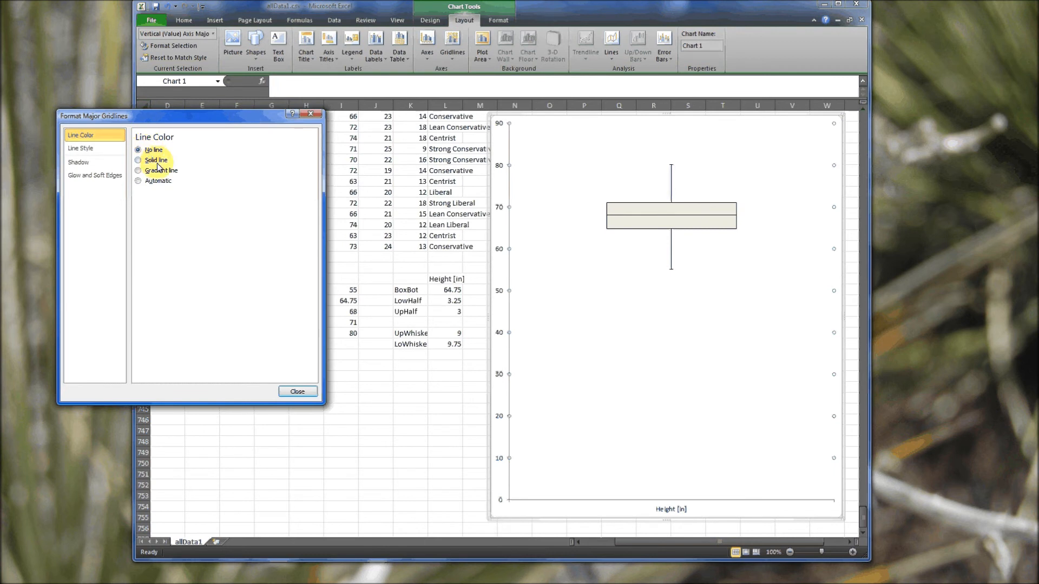
pyautogui.click(156, 160)
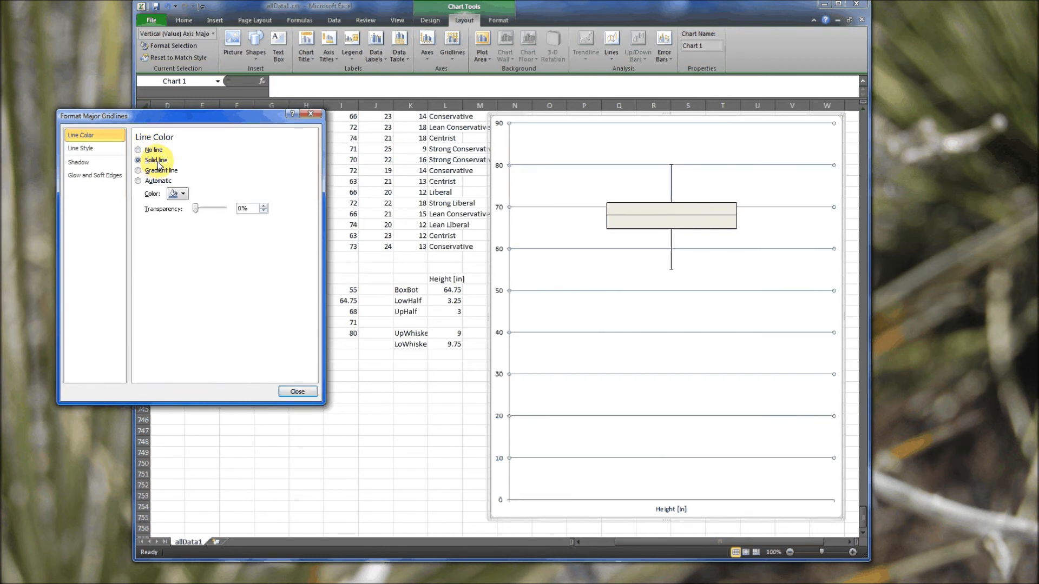
pyautogui.click(184, 195)
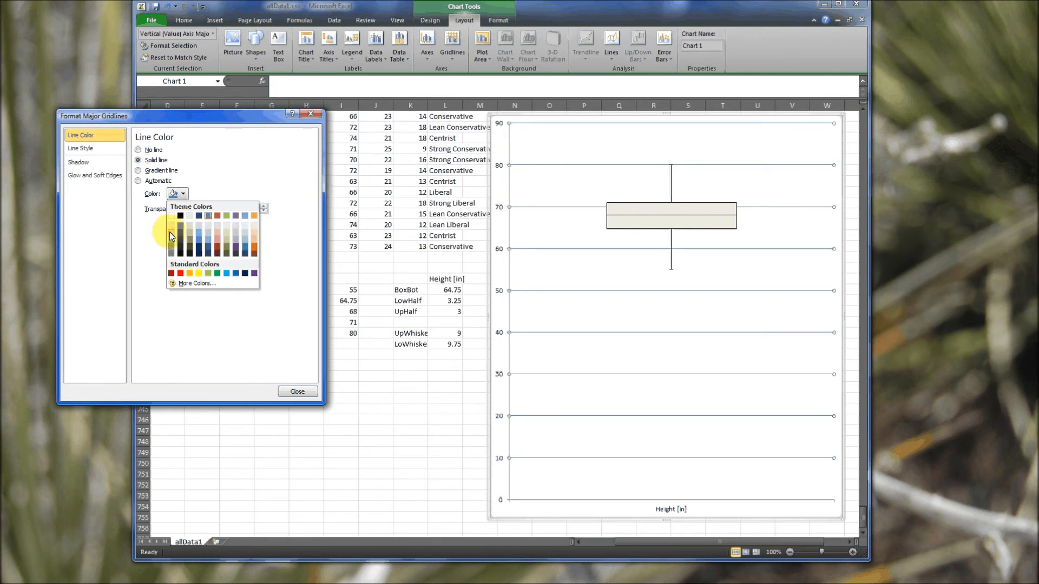
pyautogui.click(170, 231)
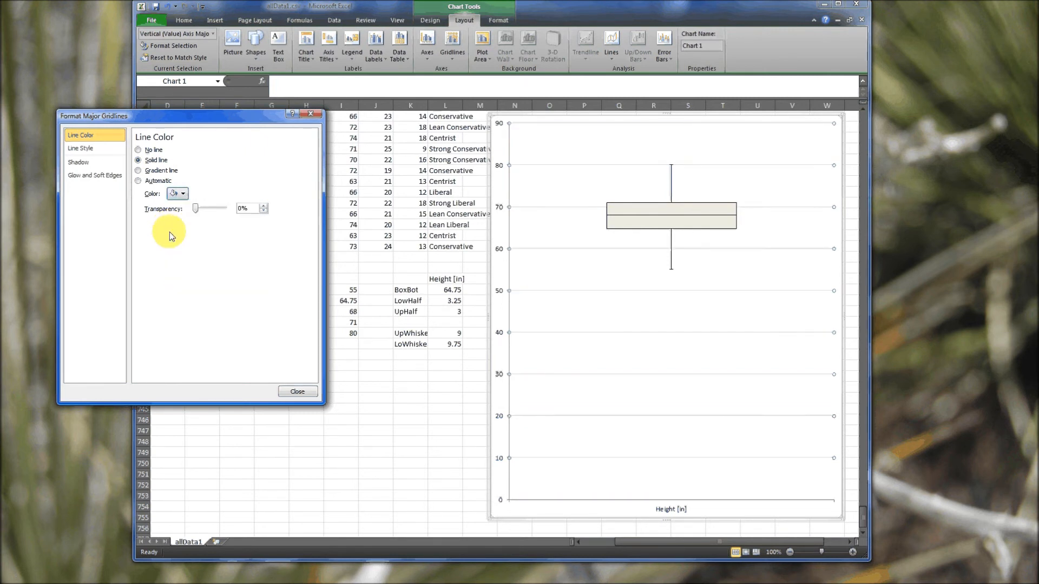
pyautogui.click(297, 392)
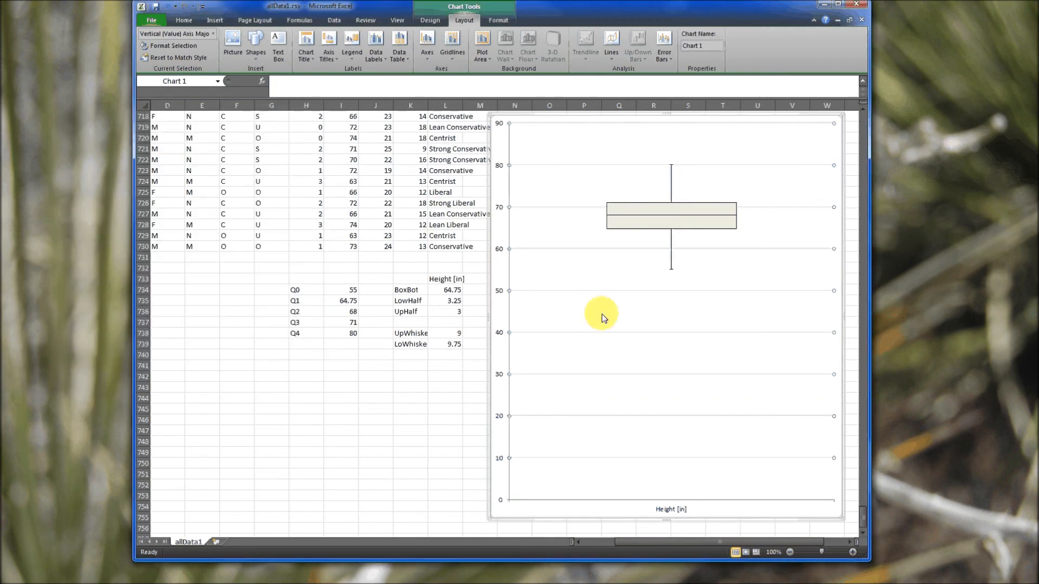
pyautogui.click(601, 314)
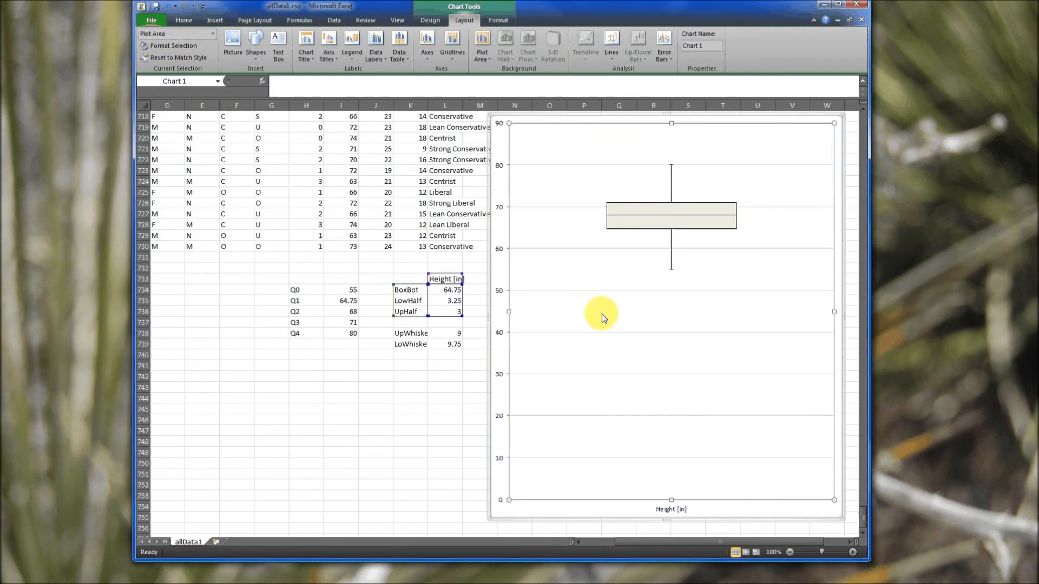
# - Fix the chart's vertical axis range at a minimum of 50 and a maximum of 90, and deselect the chart
pyautogui.rightClick(501, 335)
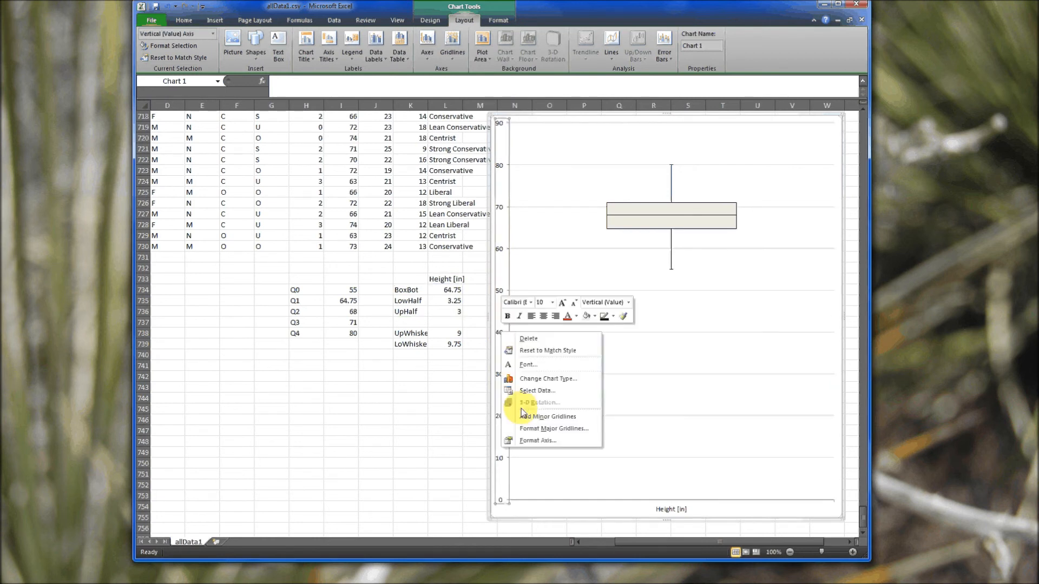
pyautogui.click(563, 447)
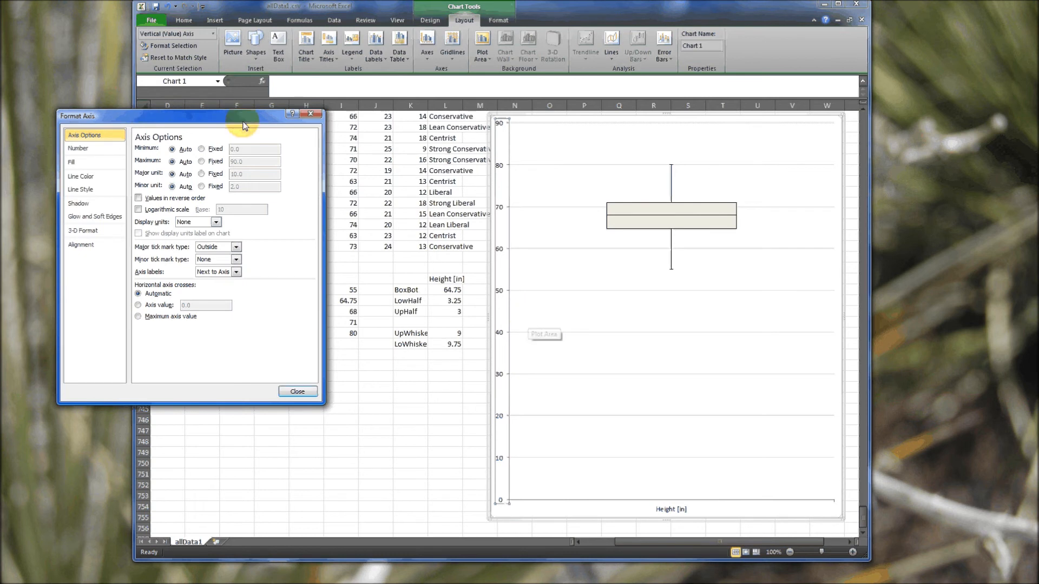
pyautogui.click(242, 150)
pyautogui.click(219, 151)
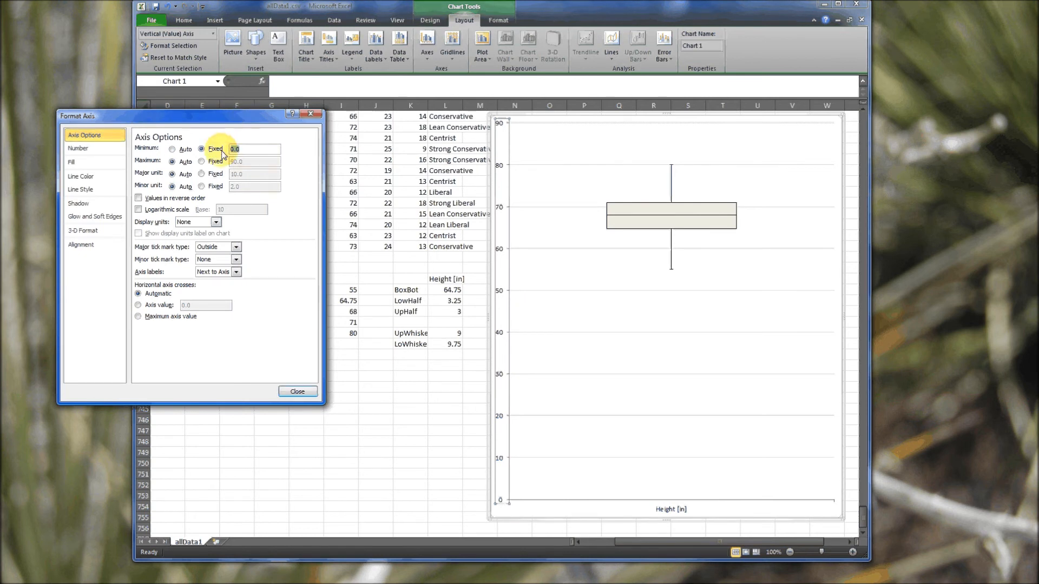
pyautogui.write('50')
pyautogui.click(215, 162)
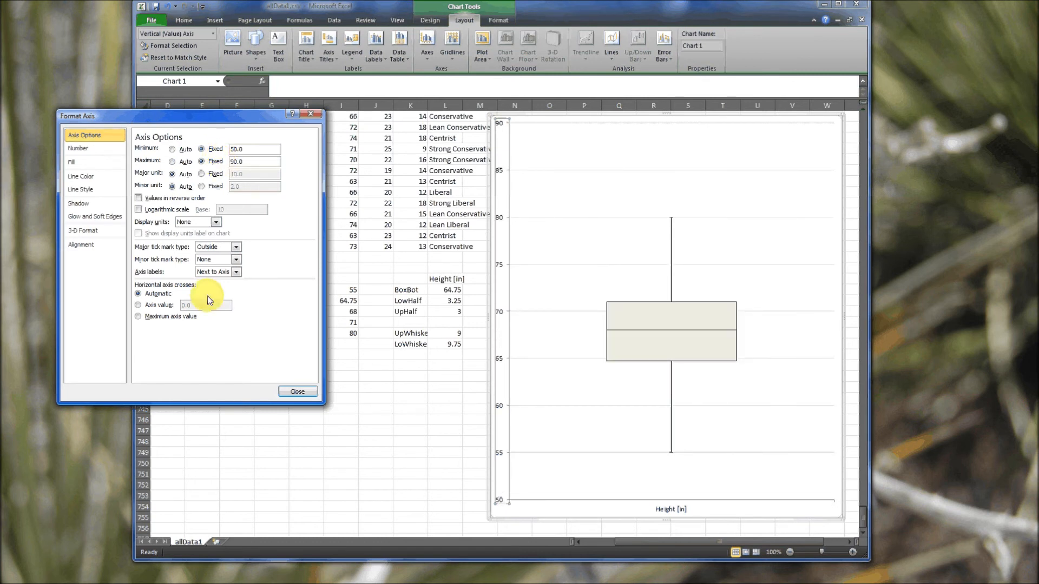
pyautogui.click(286, 392)
pyautogui.click(411, 443)
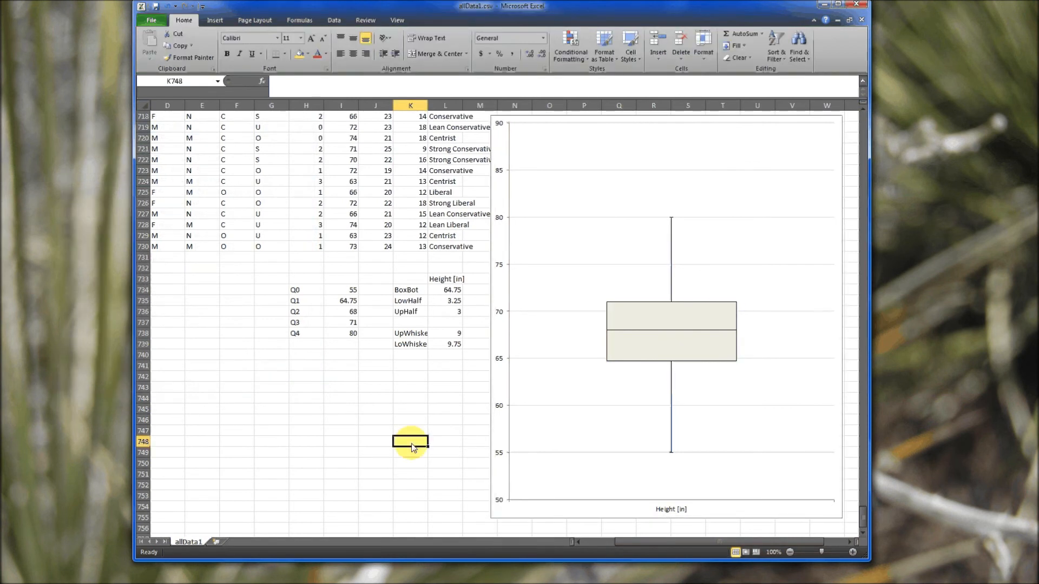
pyautogui.click(673, 515)
pyautogui.rightClick(673, 514)
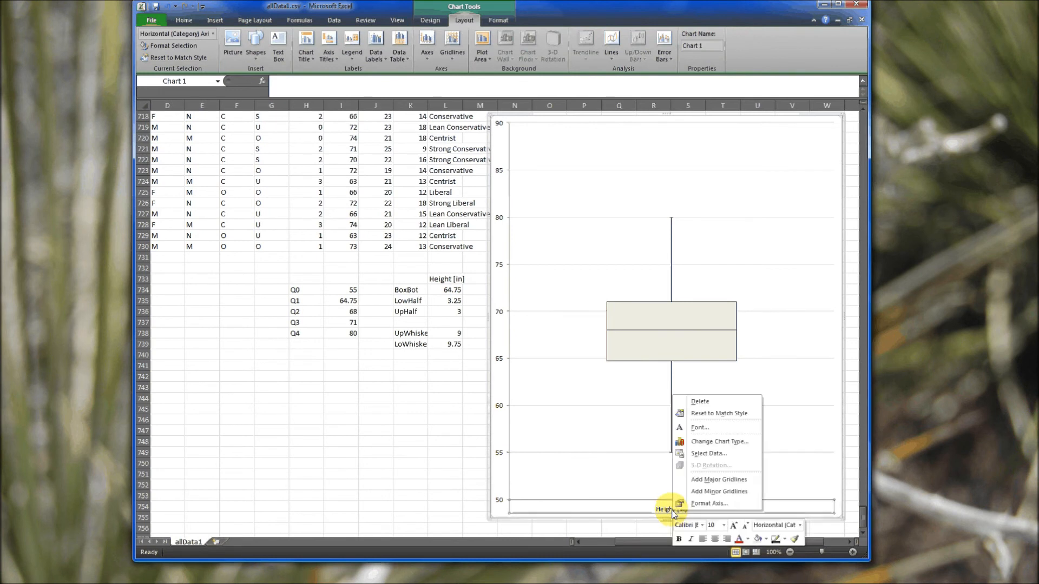
pyautogui.click(709, 503)
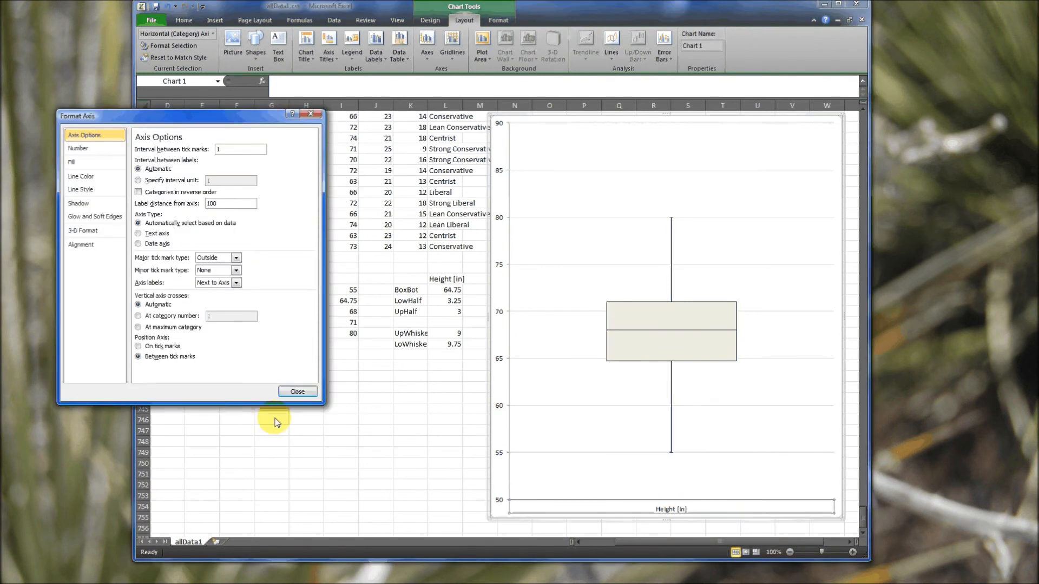
pyautogui.click(298, 391)
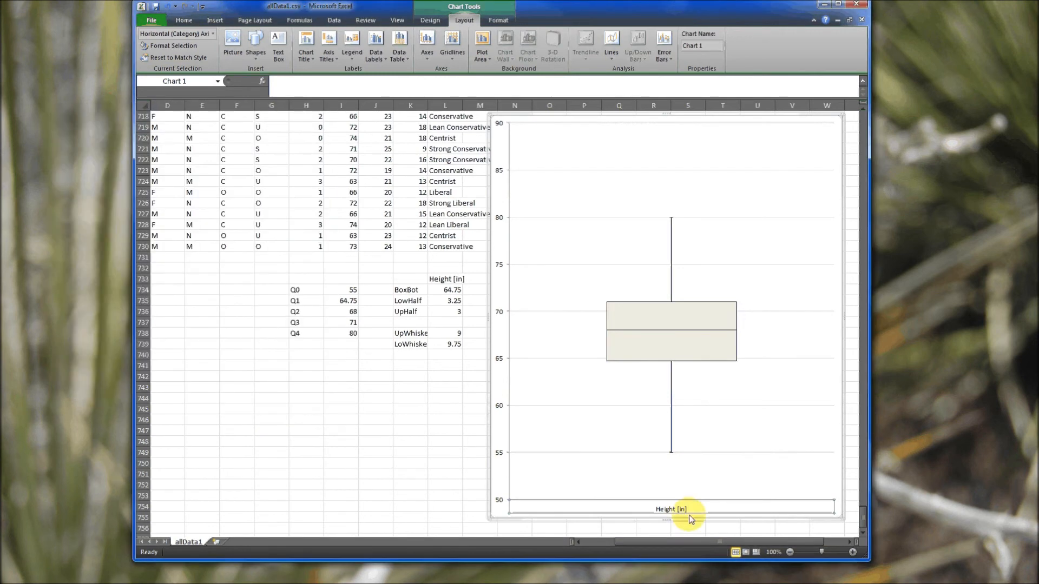
# - Change the chart's horizontal axis label to Times New Roman and enlarge its font by four size increments
pyautogui.rightClick(681, 511)
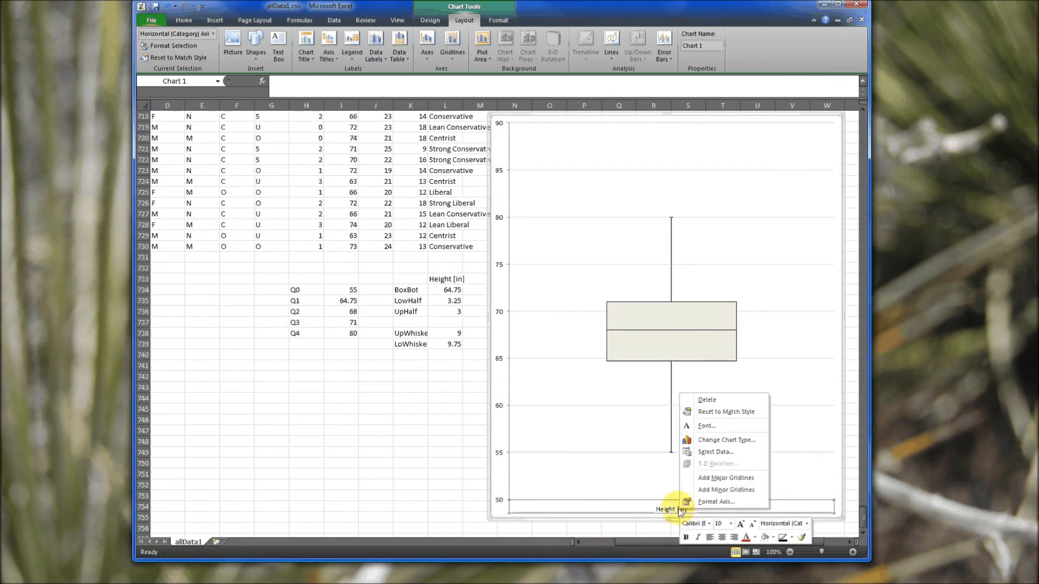
pyautogui.click(711, 523)
pyautogui.scroll(-4, 718, 447)
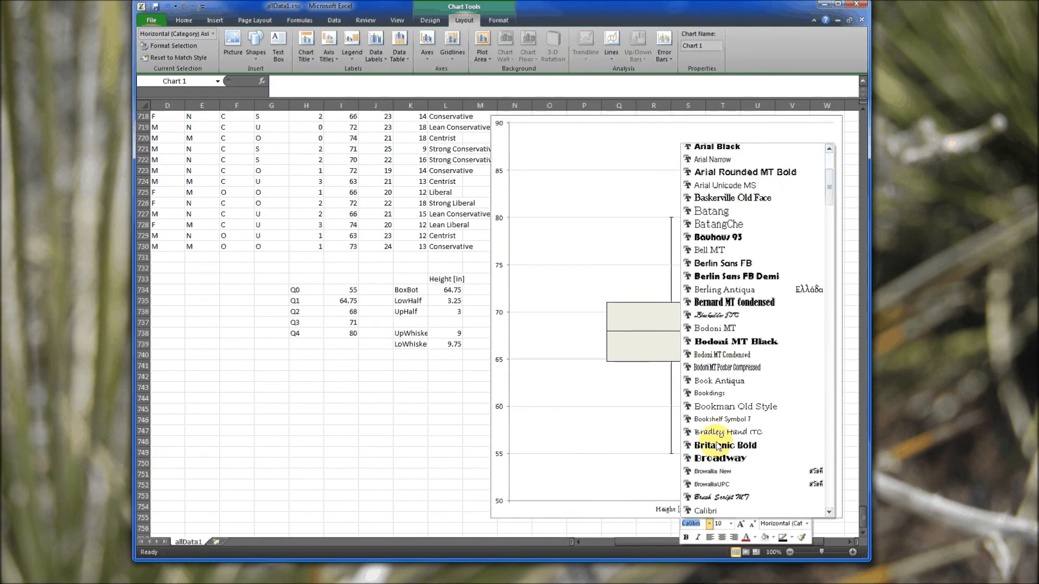
pyautogui.scroll(-20, 726, 449)
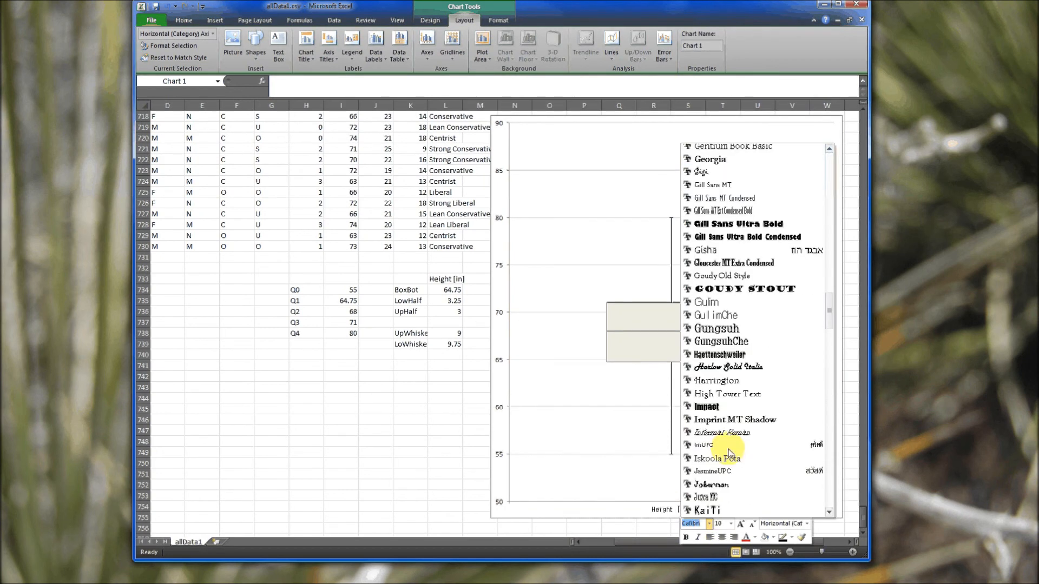
pyautogui.scroll(-20, 729, 452)
pyautogui.scroll(-20, 730, 453)
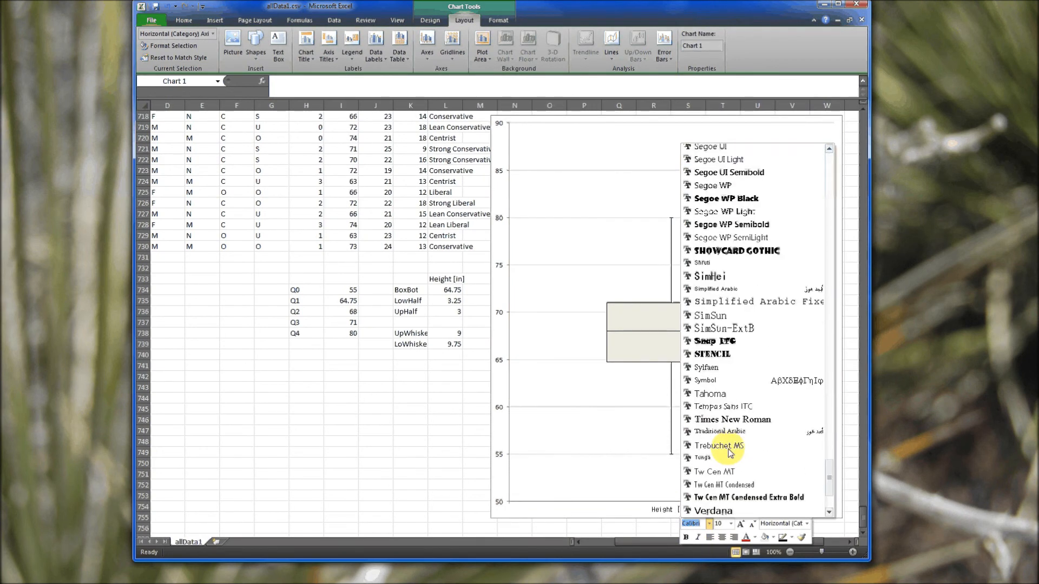
pyautogui.click(739, 421)
pyautogui.click(742, 524)
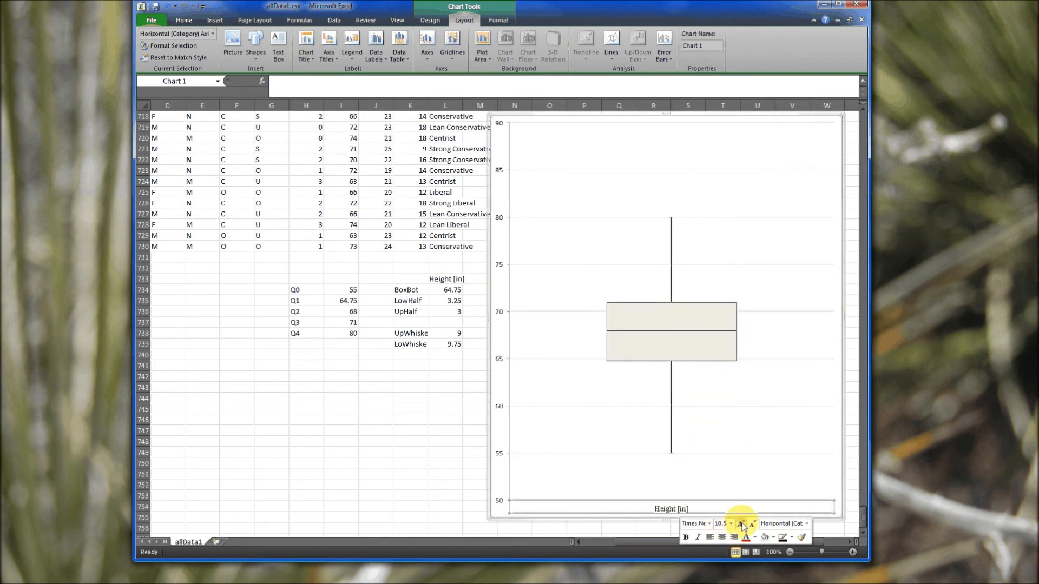
pyautogui.click(741, 525)
pyautogui.click(742, 524)
pyautogui.click(742, 525)
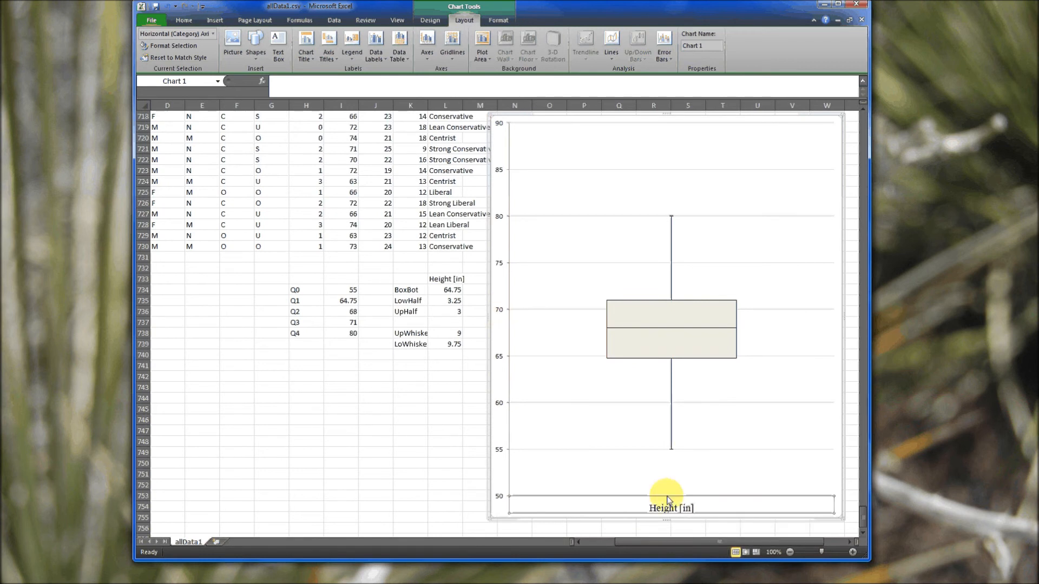
# - Set the chart's vertical axis labels to Times New Roman at size 11 and deselect the chart
pyautogui.click(500, 312)
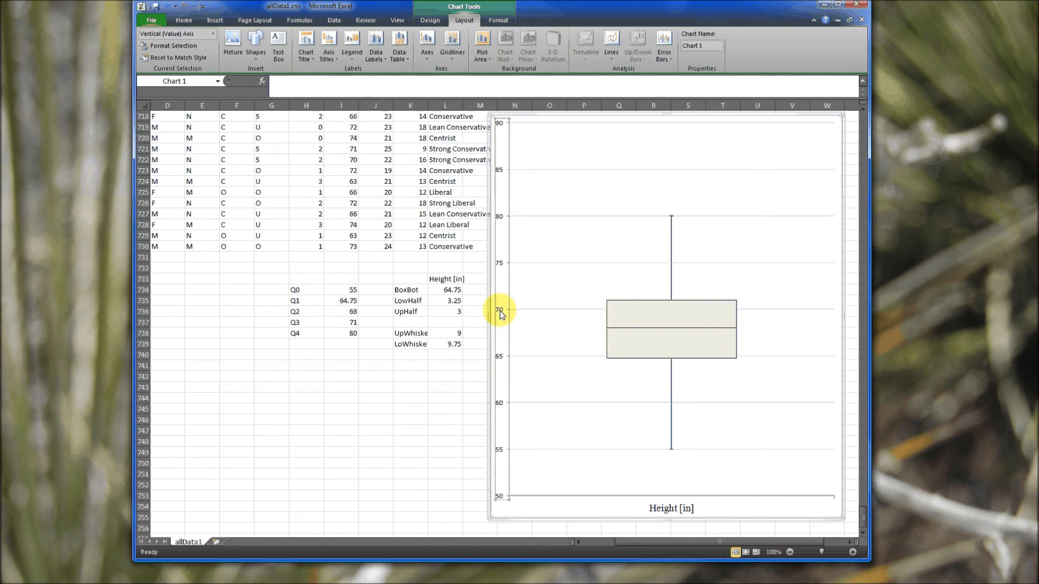
pyautogui.rightClick(501, 314)
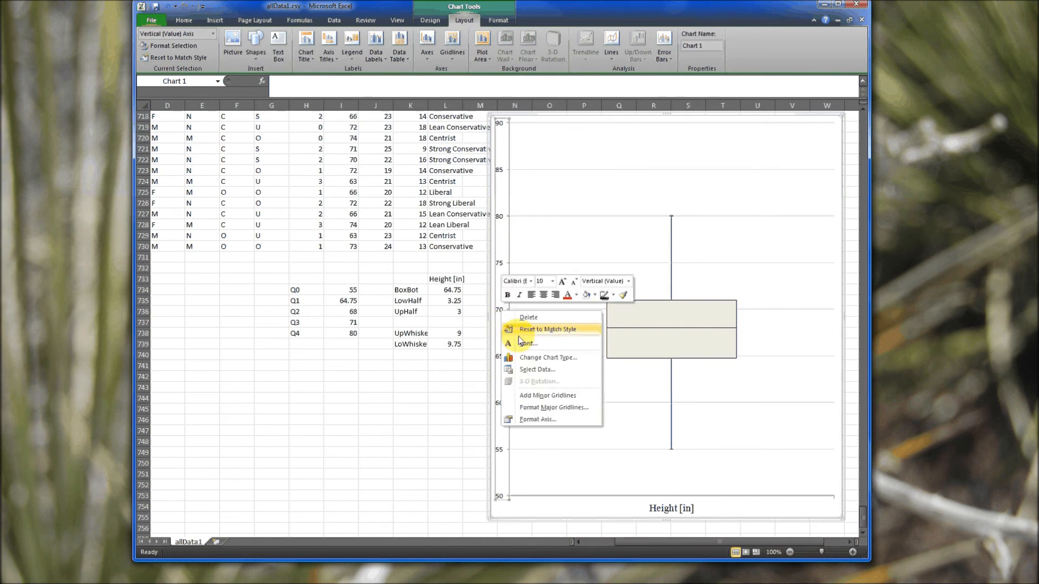
pyautogui.click(532, 281)
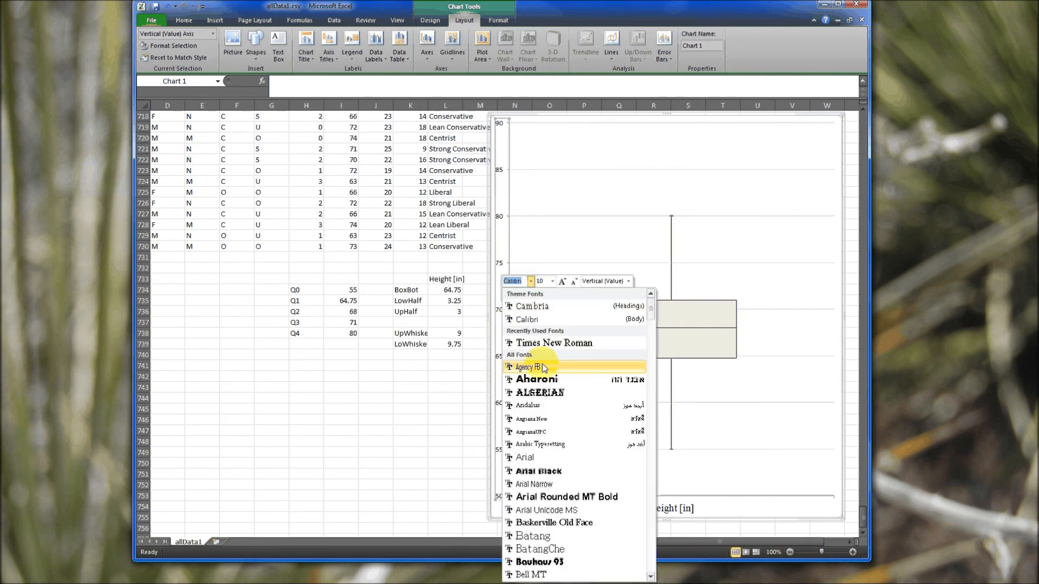
pyautogui.click(552, 343)
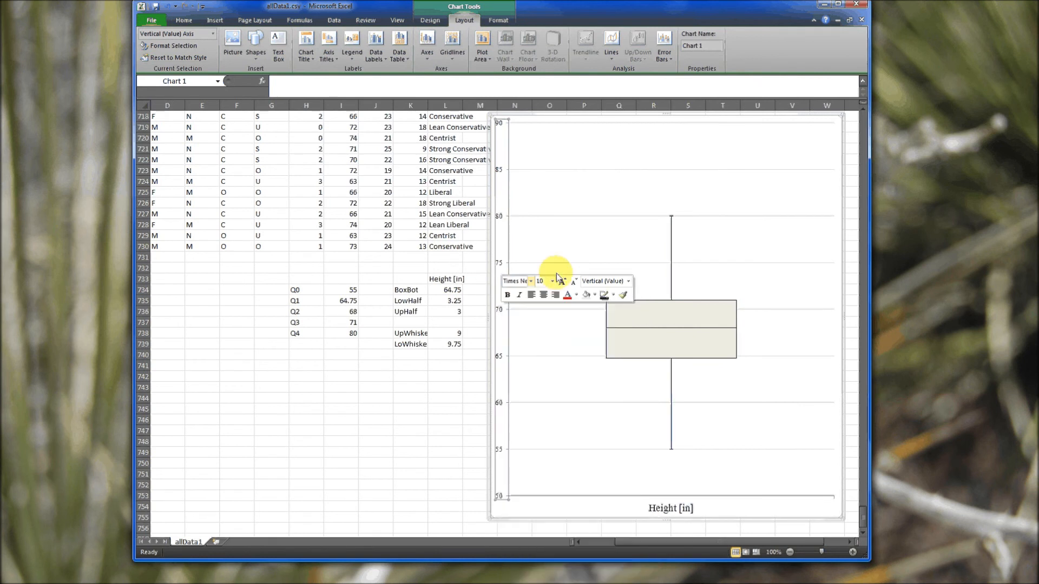
pyautogui.click(561, 281)
pyautogui.click(563, 283)
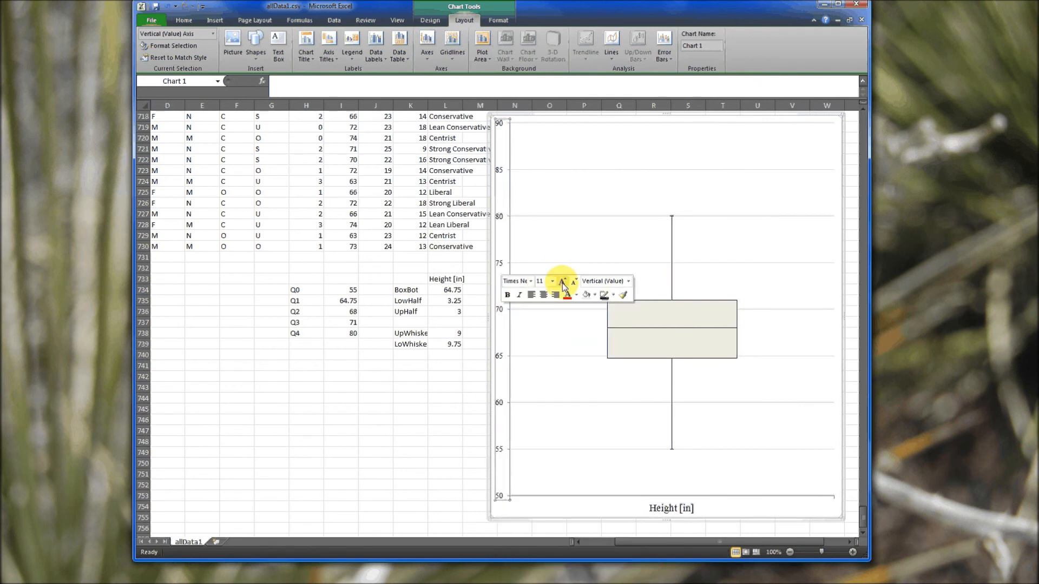
pyautogui.doubleClick(563, 283)
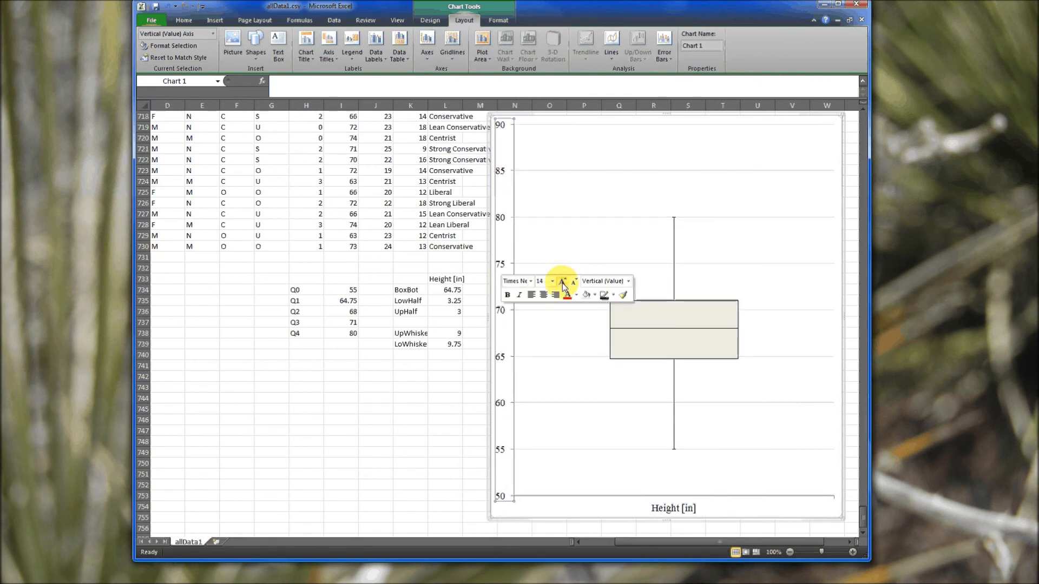
pyautogui.click(574, 283)
pyautogui.click(574, 282)
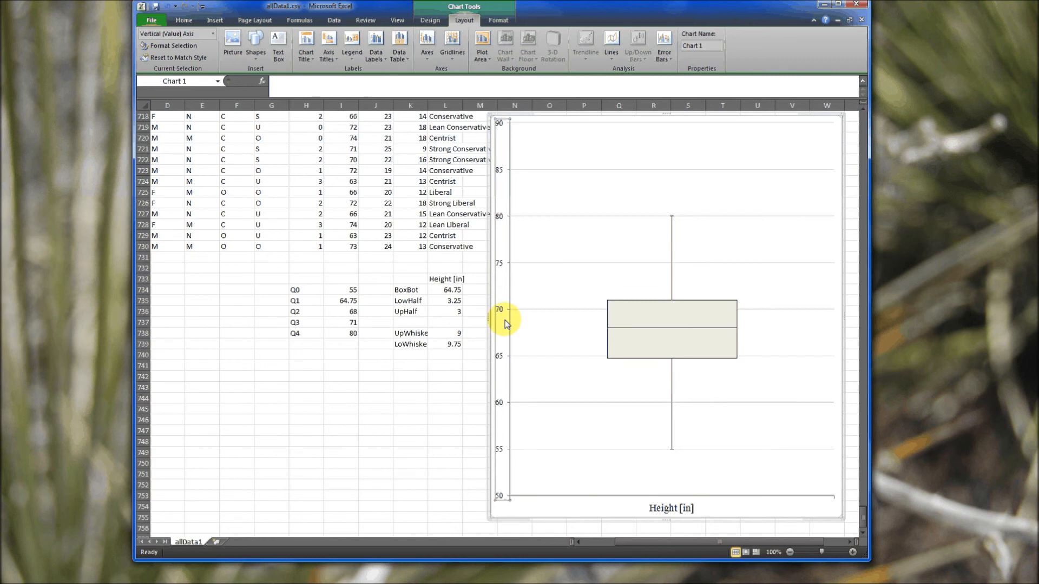
pyautogui.click(447, 464)
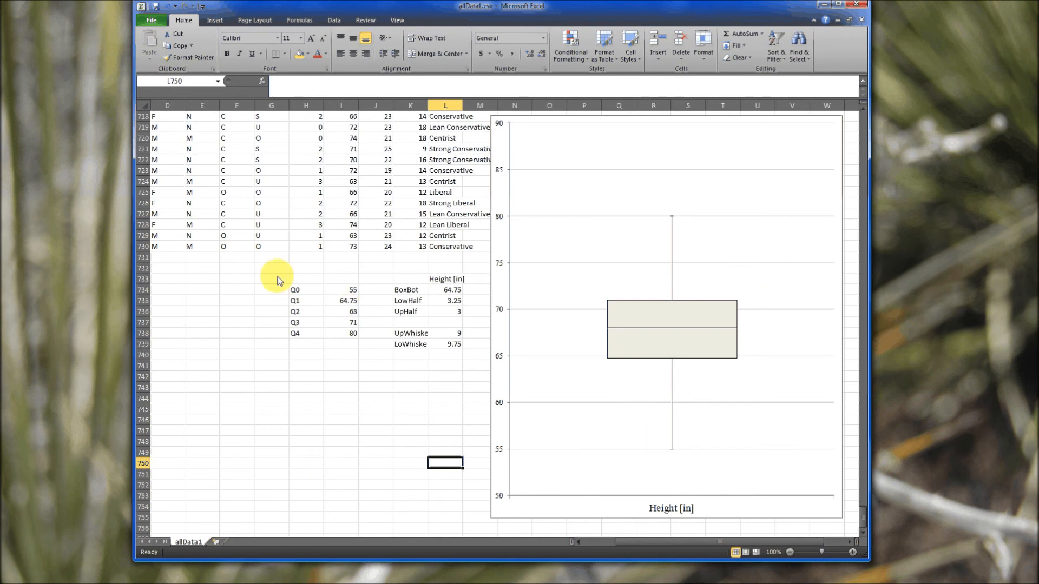
# - Review the quartile, box segment and whisker length tables against the matching parts of the box plot
pyautogui.moveTo(278, 277); pyautogui.dragTo(388, 346)
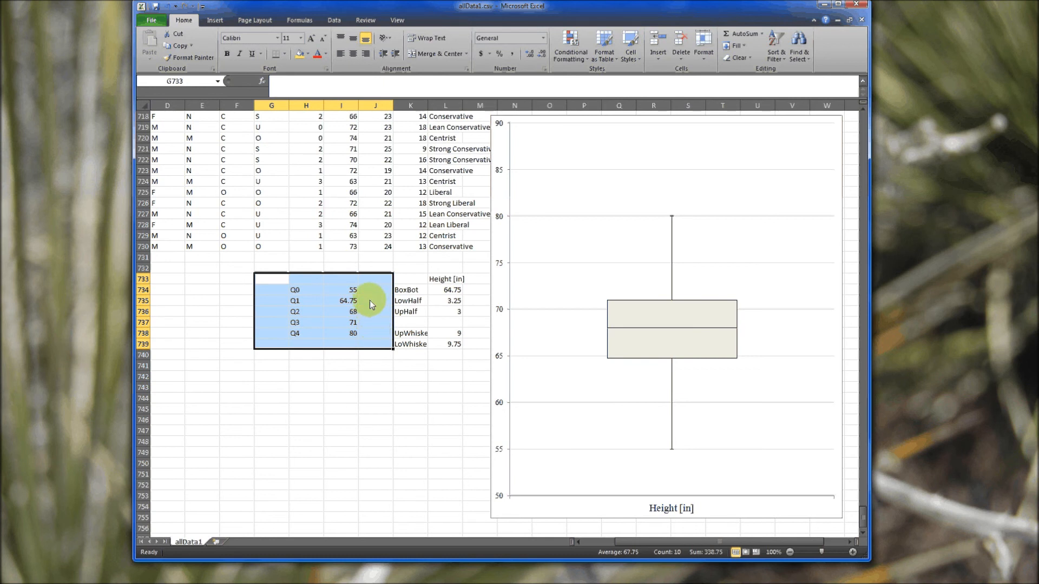
pyautogui.click(372, 323)
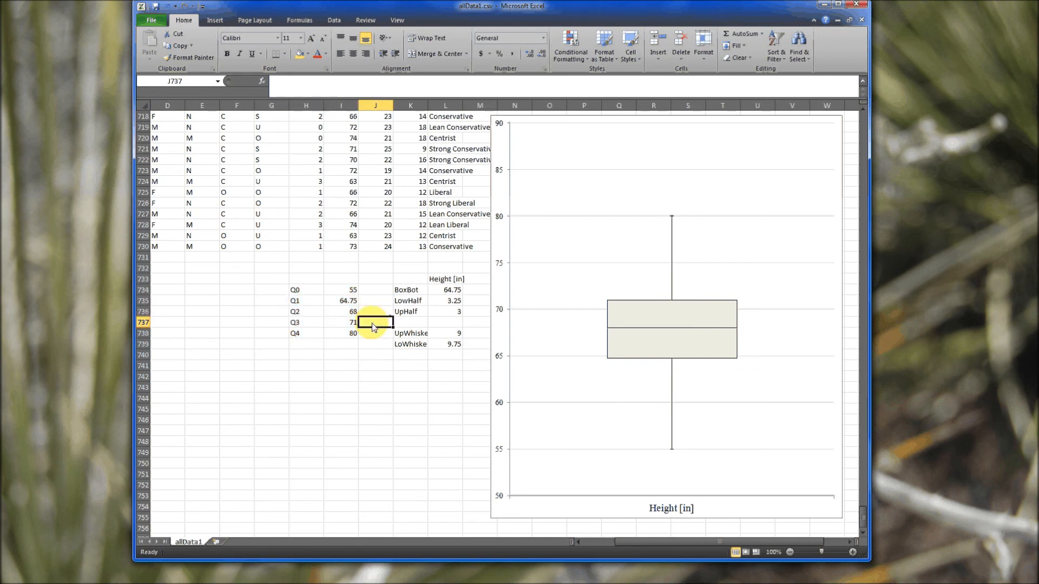
pyautogui.moveTo(374, 280); pyautogui.dragTo(471, 324)
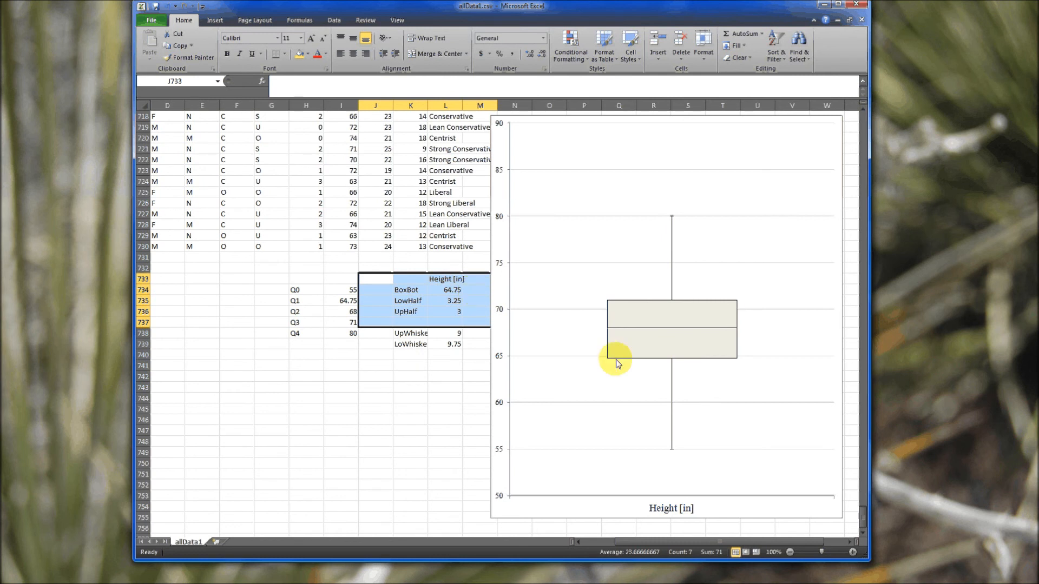
pyautogui.moveTo(619, 364)
pyautogui.moveTo(664, 345)
pyautogui.moveTo(632, 328)
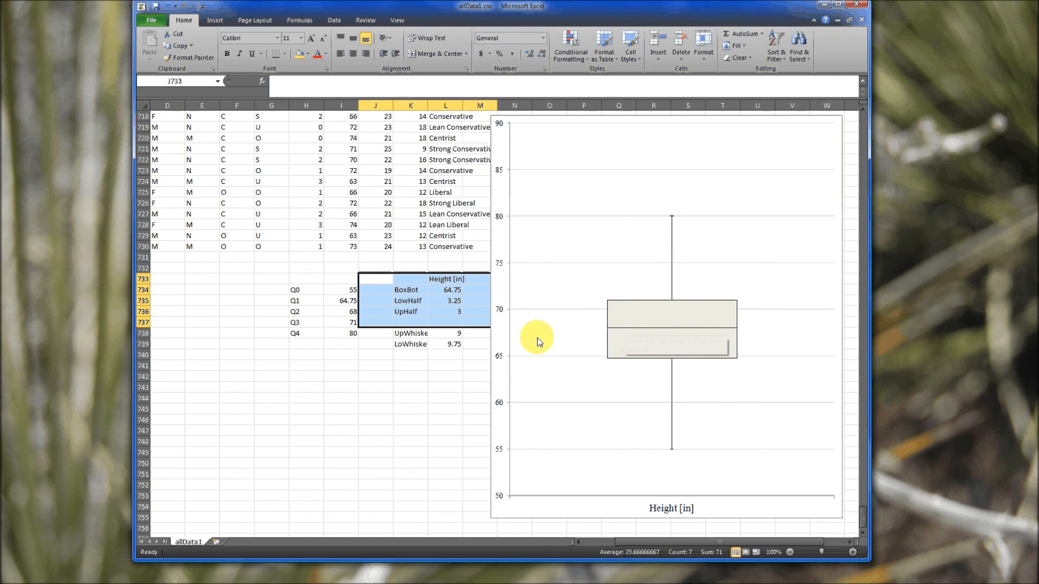
pyautogui.click(389, 323)
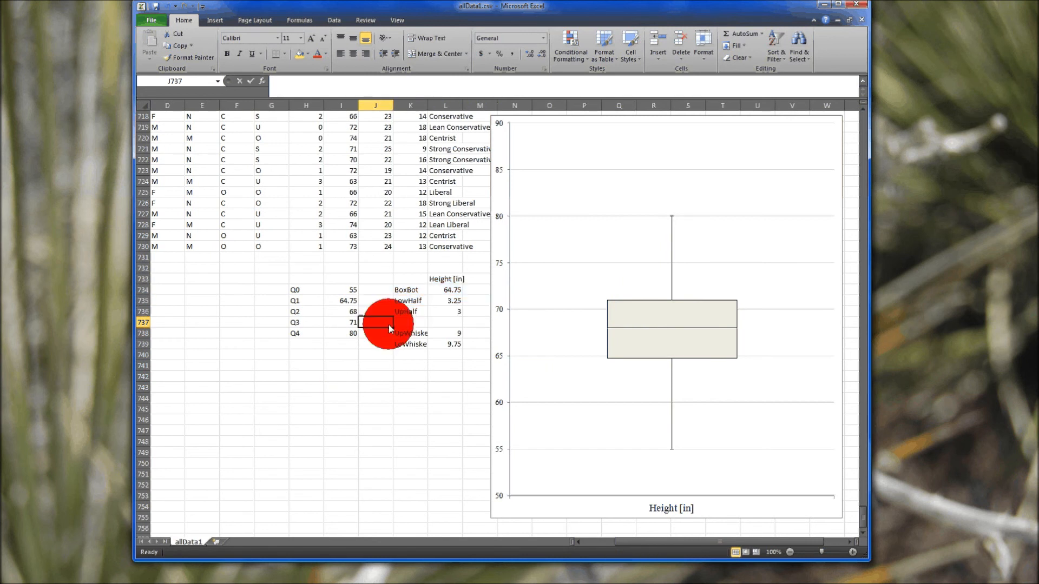
pyautogui.click(384, 339)
pyautogui.moveTo(381, 324); pyautogui.dragTo(470, 355)
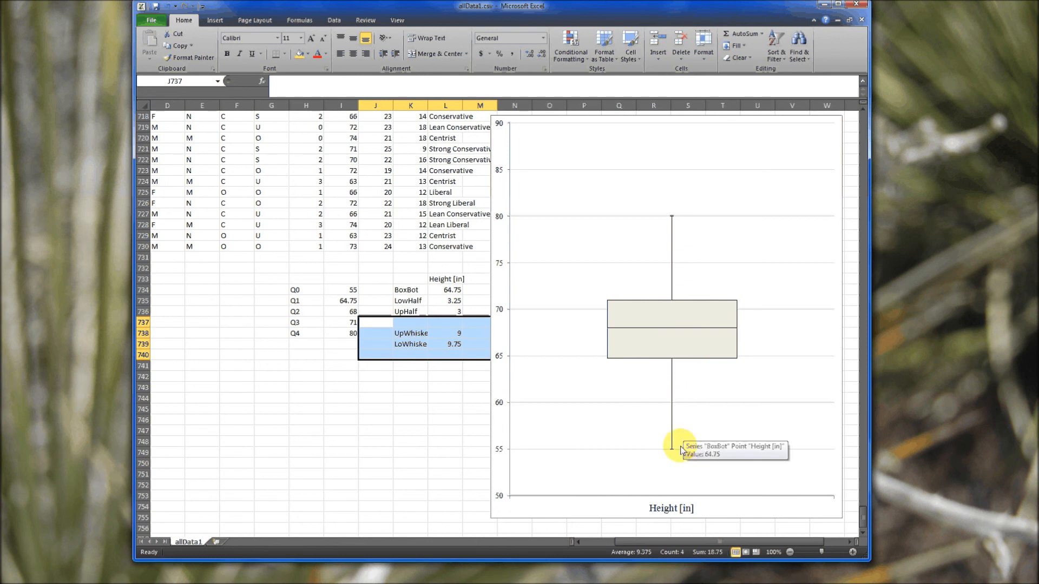
pyautogui.click(411, 387)
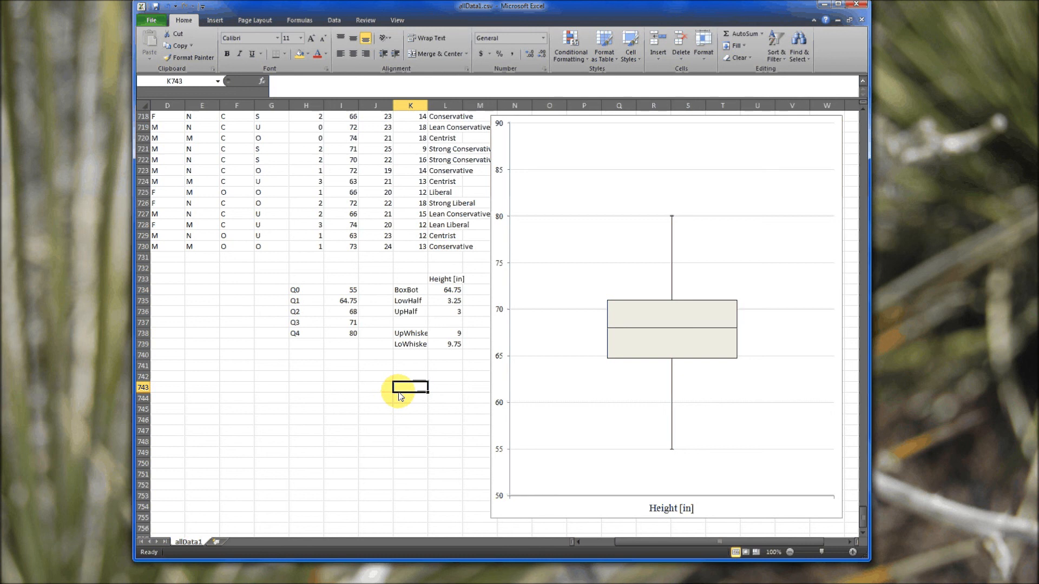
pyautogui.moveTo(409, 283); pyautogui.dragTo(448, 321)
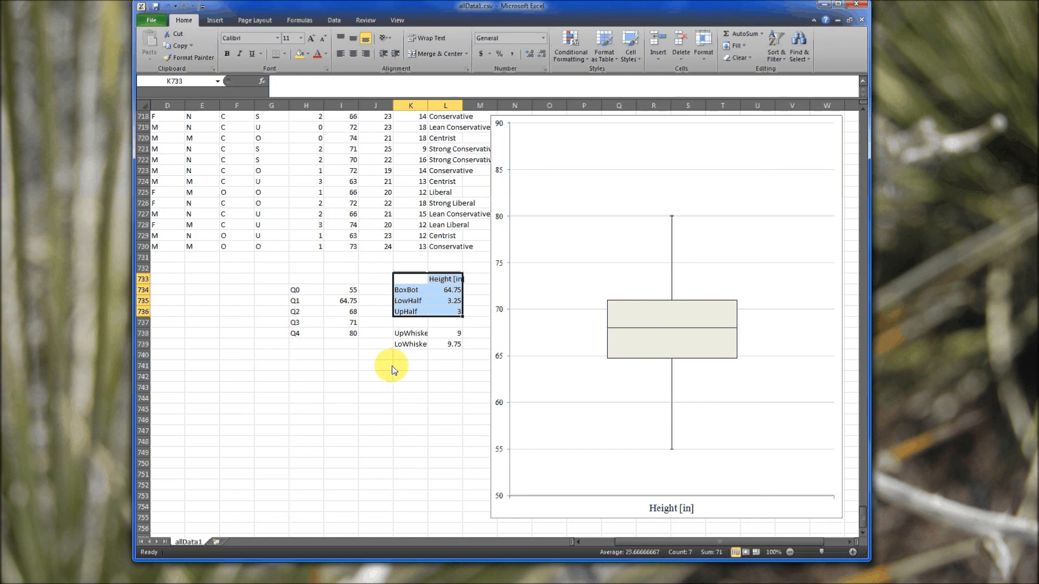
pyautogui.click(391, 366)
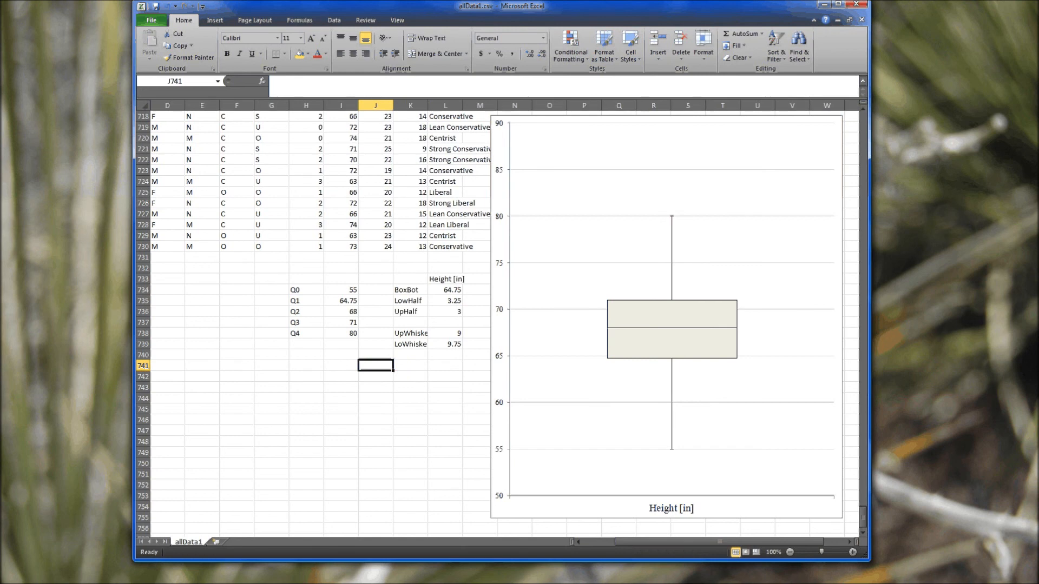